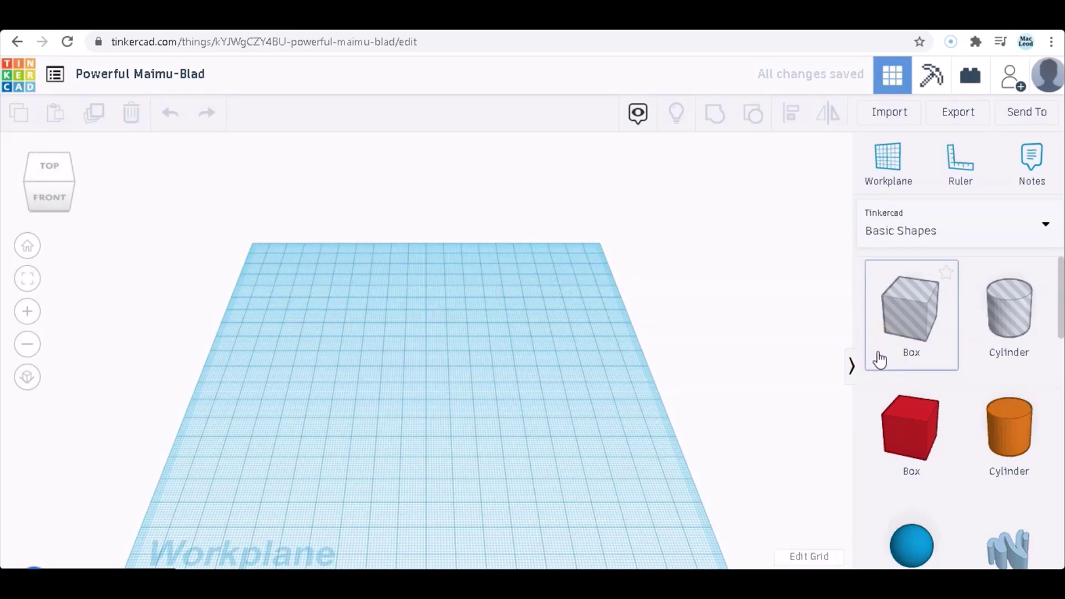
Step: Add a flat solid cylinder to the workplane, size its base to 70 by 70 mm, and move it back toward the centre
left_click(915, 393)
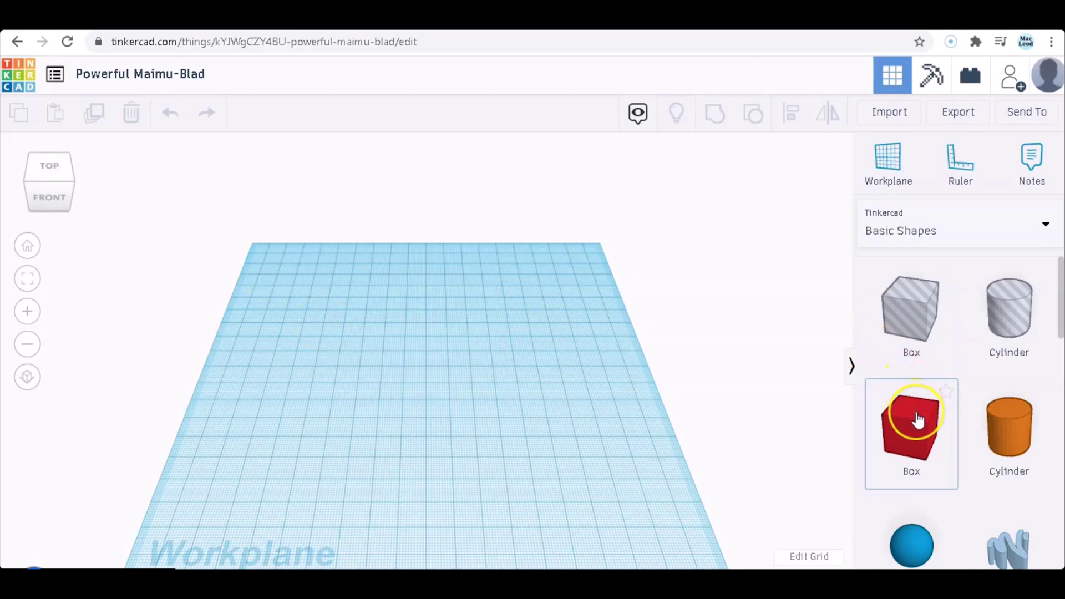
left_click_drag(1007, 424, 588, 480)
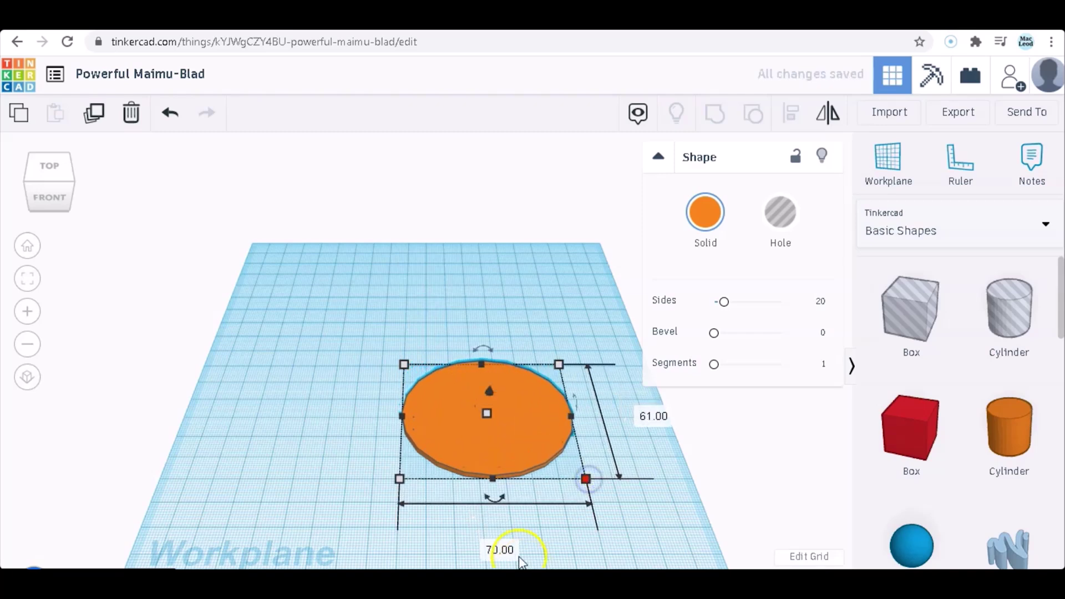
left_click(502, 550)
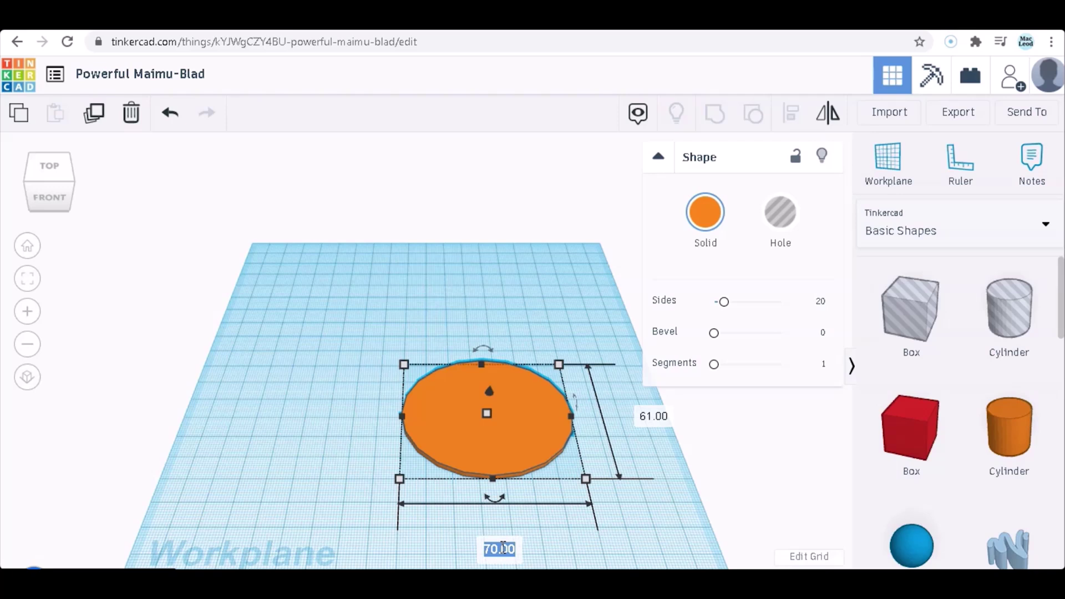
left_click(663, 416)
type("7")
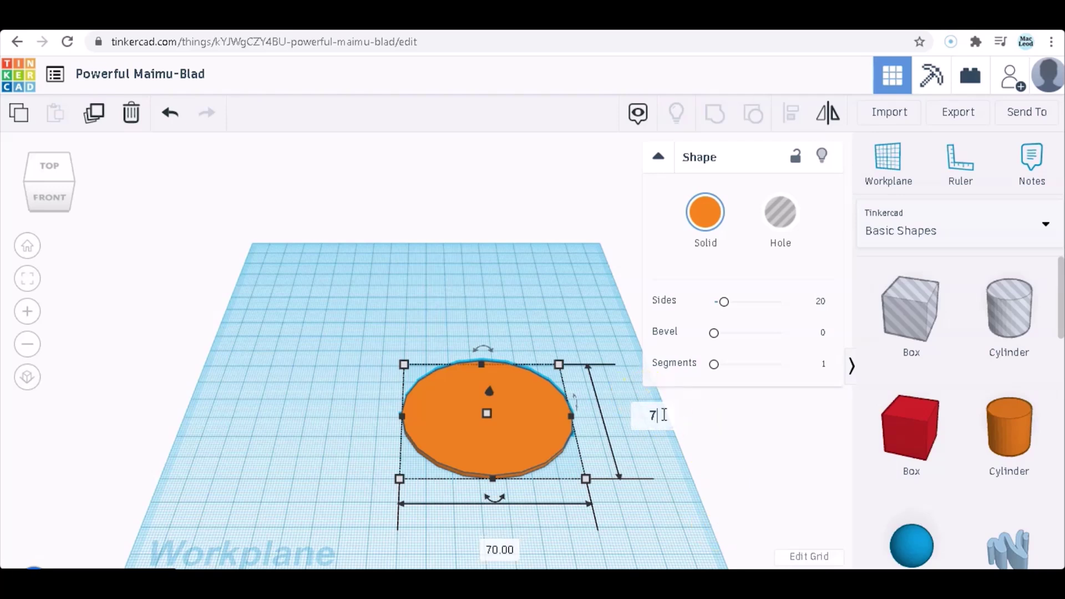
type("0")
key("Return")
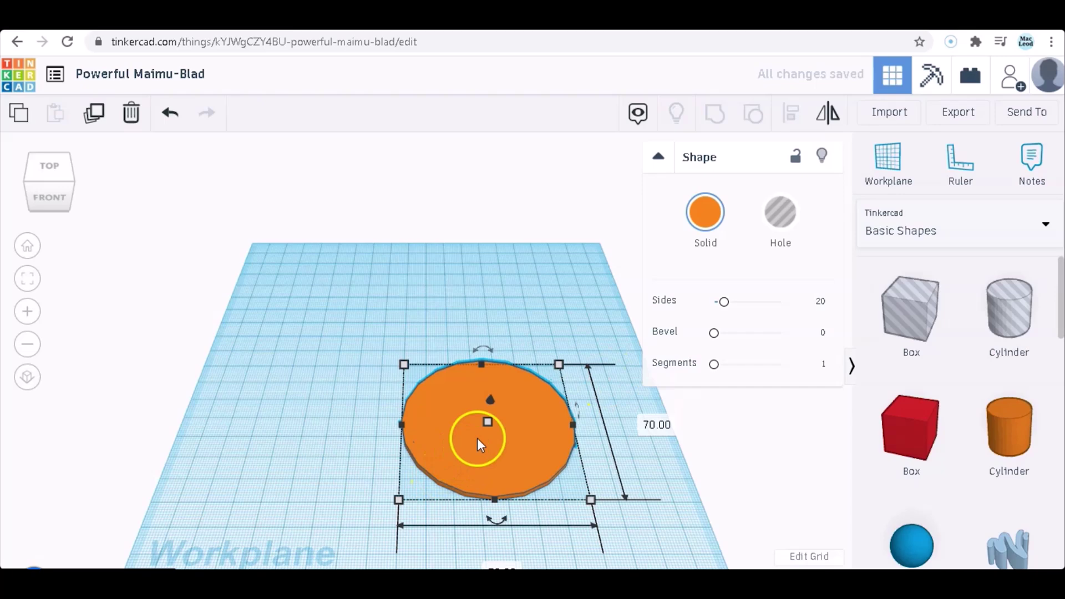
left_click_drag(478, 438, 478, 385)
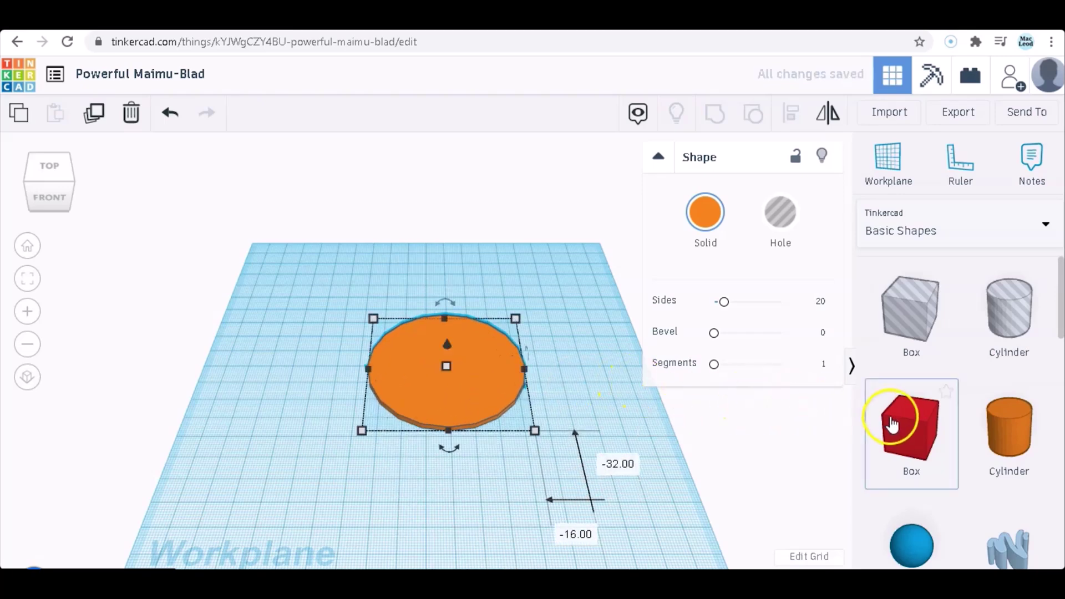
Step: Add a solid box in front of the disc, sized 30 by 30 mm with a height of 4 mm
left_click_drag(896, 427, 558, 444)
right_click_drag(558, 444, 601, 428)
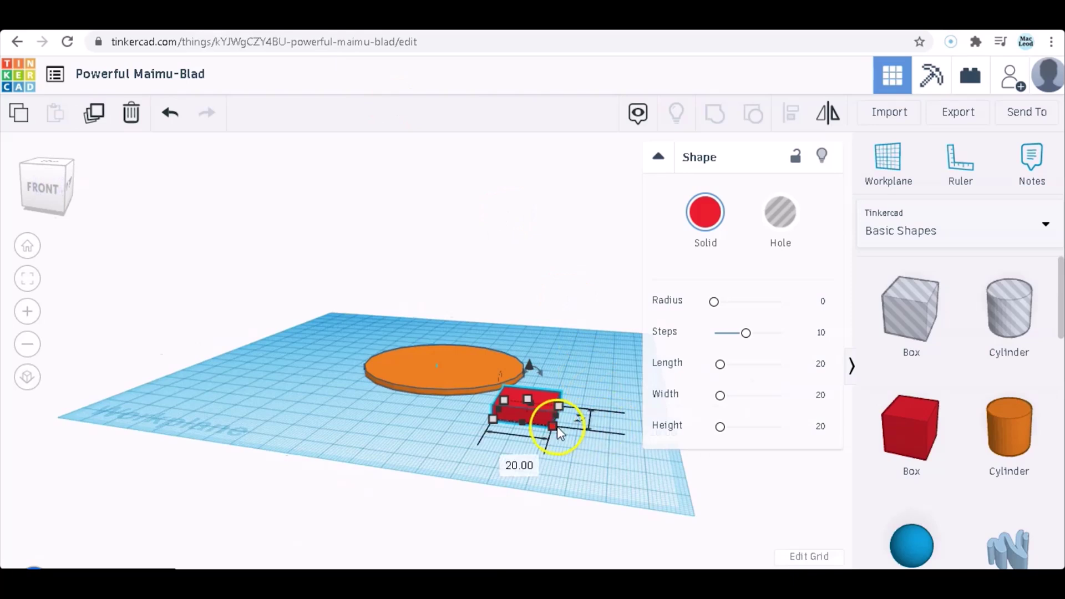
left_click_drag(557, 426, 577, 441)
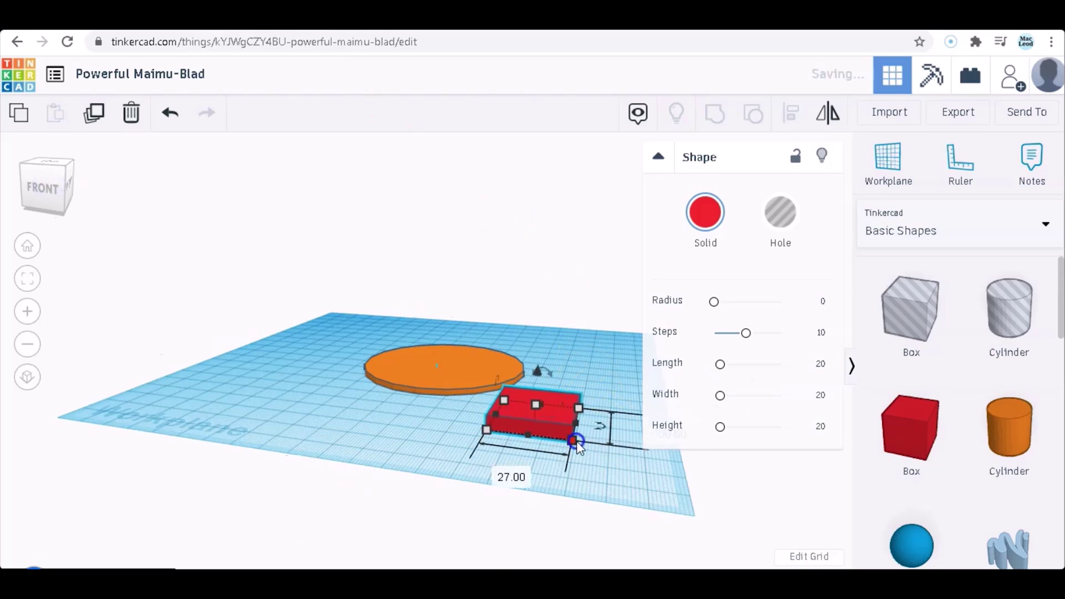
left_click(518, 479)
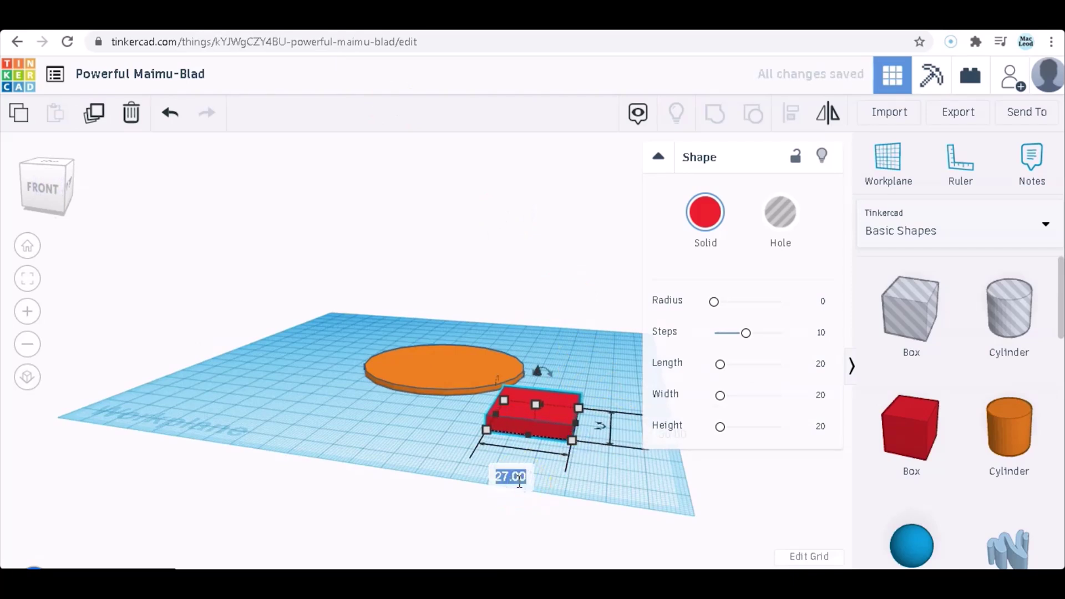
type("30")
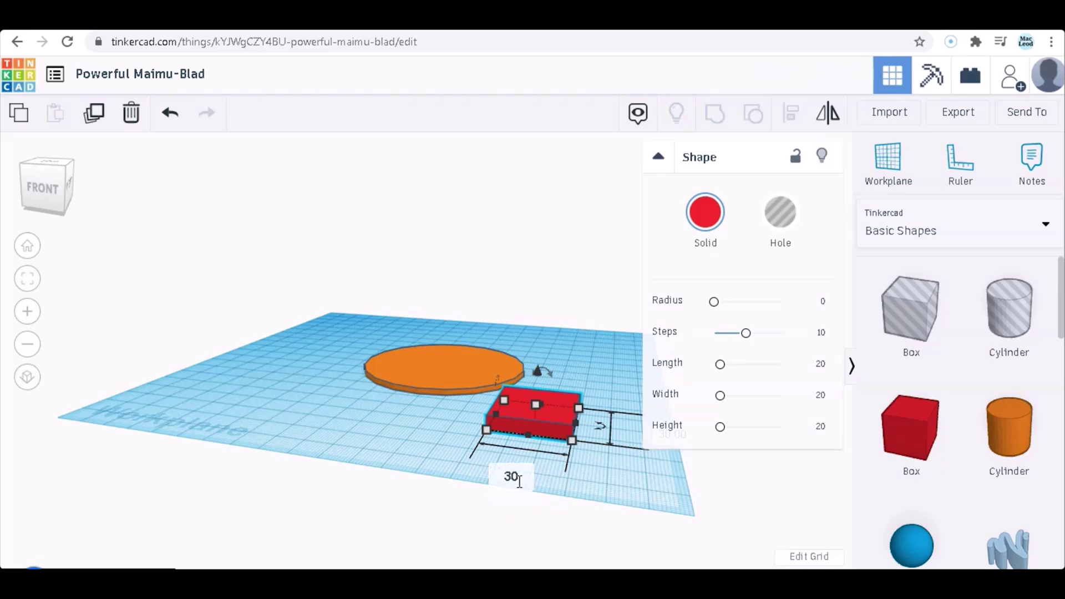
left_click(423, 405)
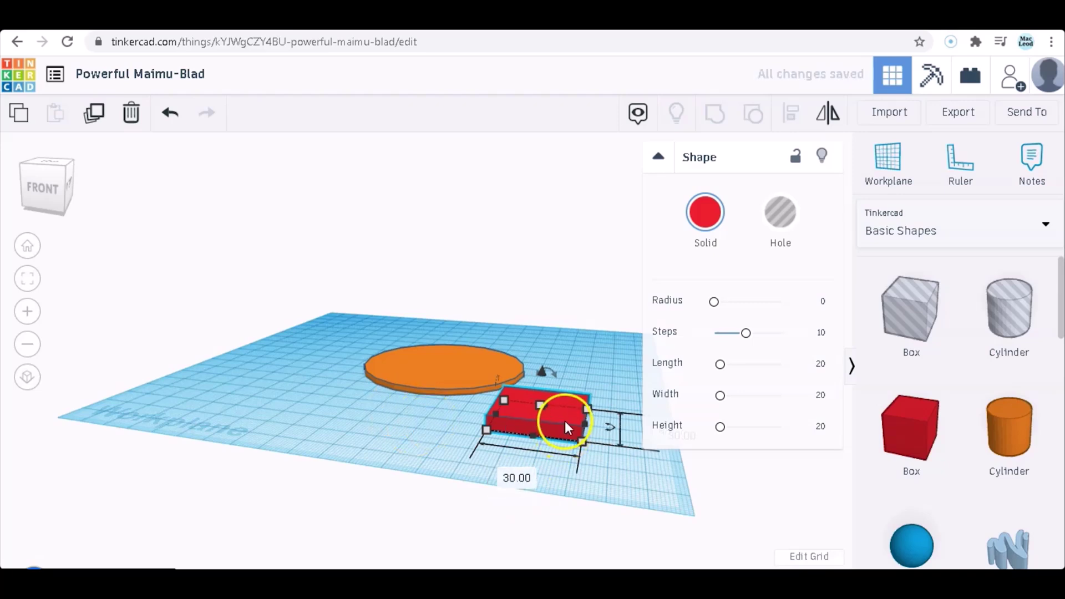
left_click_drag(561, 423, 502, 428)
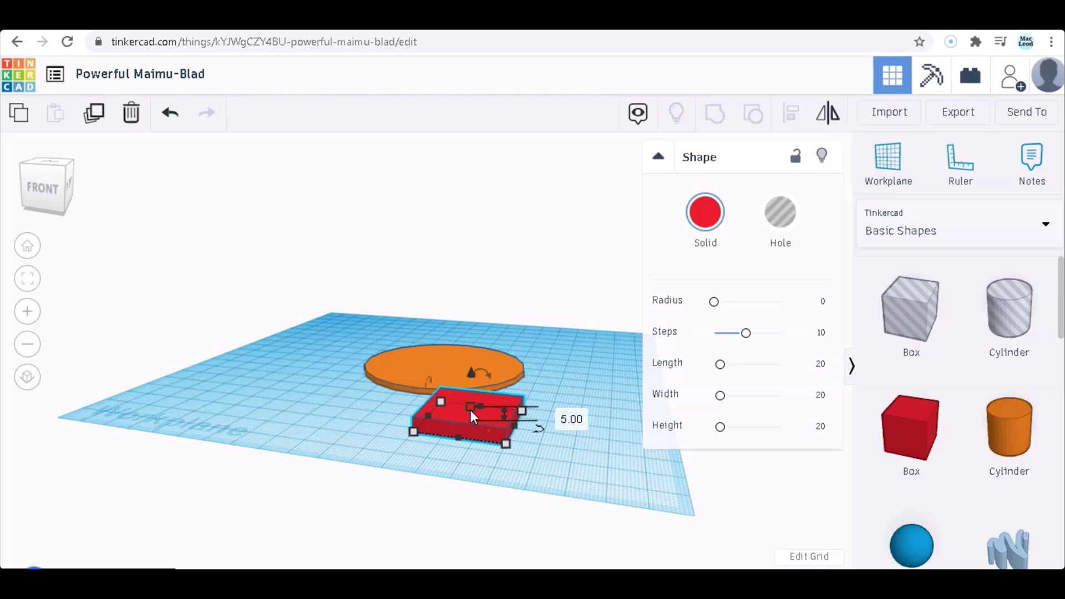
left_click_drag(470, 411, 471, 412)
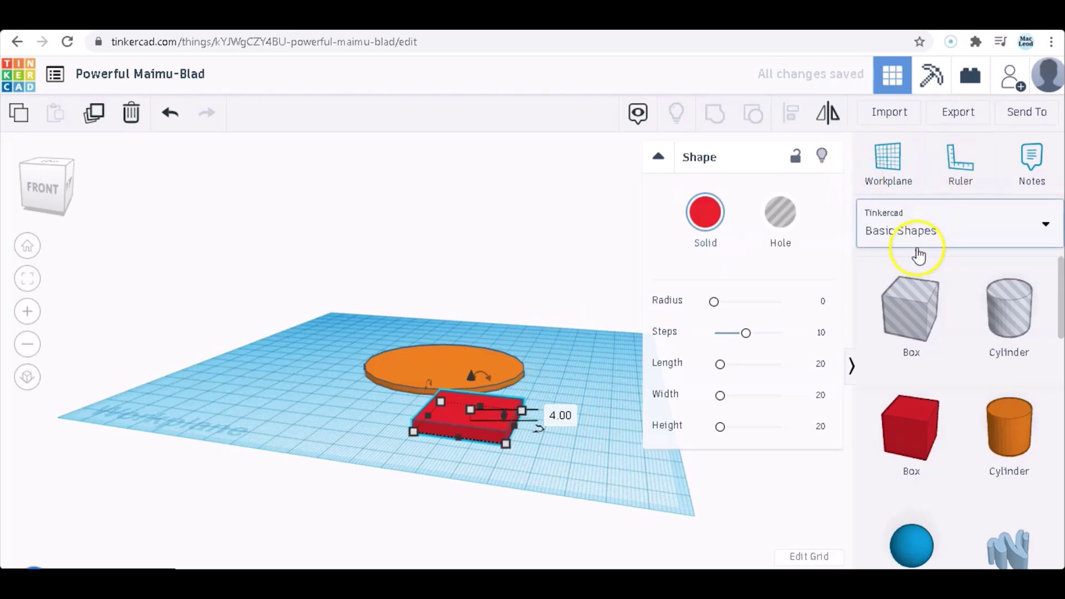
Step: Add a hole box beside the red block and set its base to 19 mm wide and 20.5 mm deep
left_click_drag(894, 308, 626, 475)
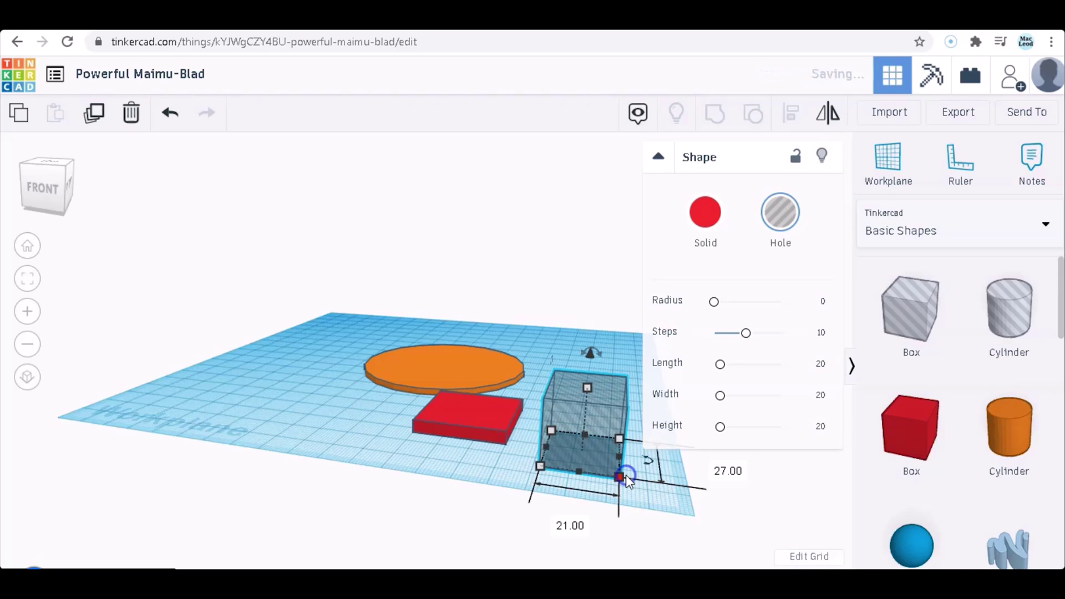
left_click(577, 524)
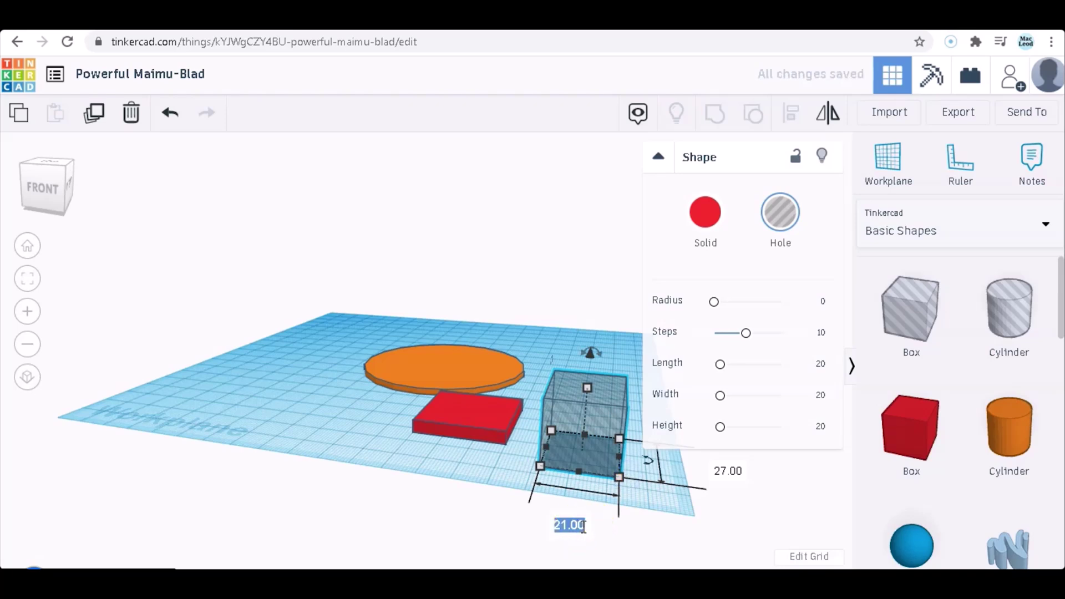
type("19")
left_click(722, 470)
type("2")
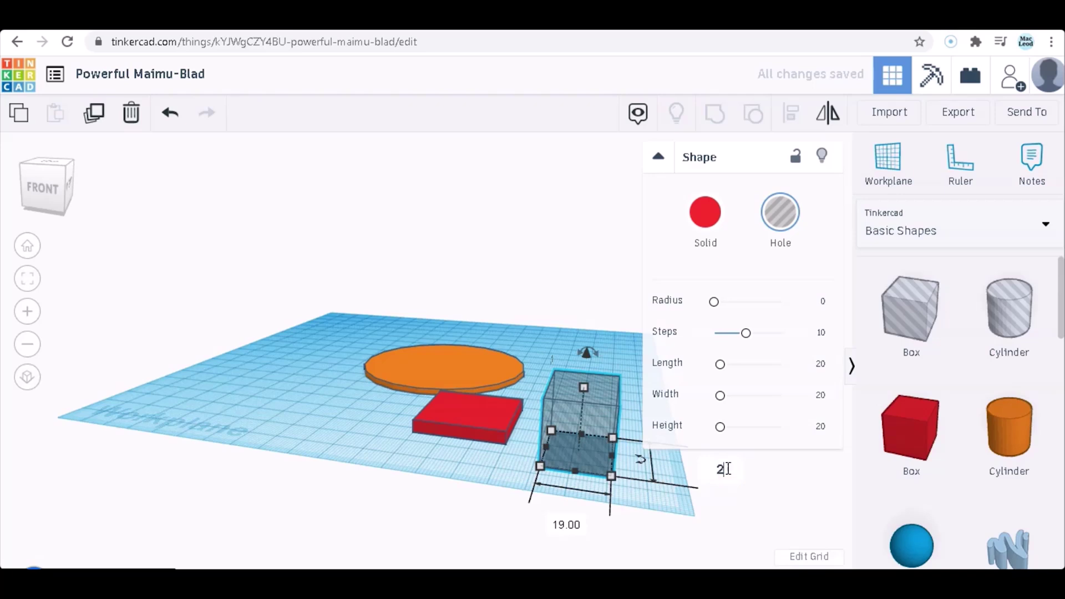
type("0.5")
left_click(636, 417)
Step: Set the hole box's height to 2 mm and place it on the other side of the red block
left_click_drag(584, 384, 575, 422)
left_click(564, 436)
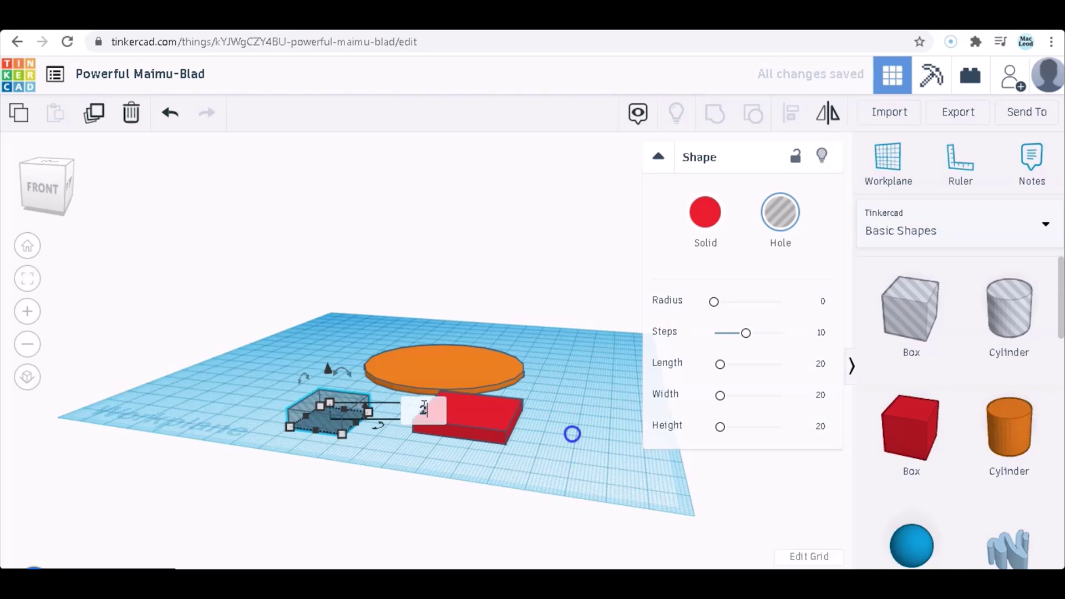
left_click(393, 463)
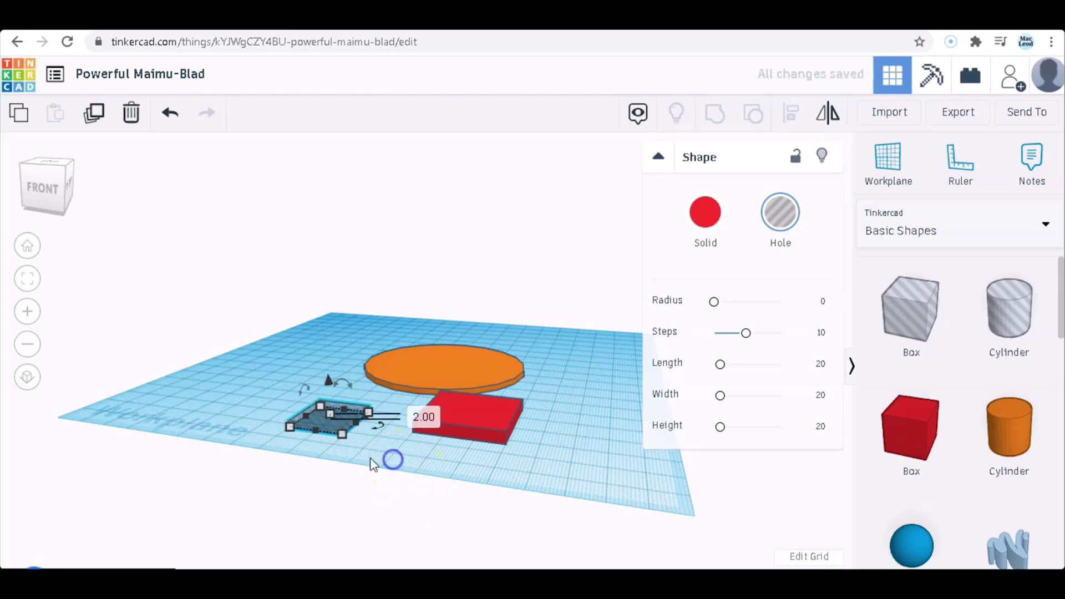
left_click(345, 437)
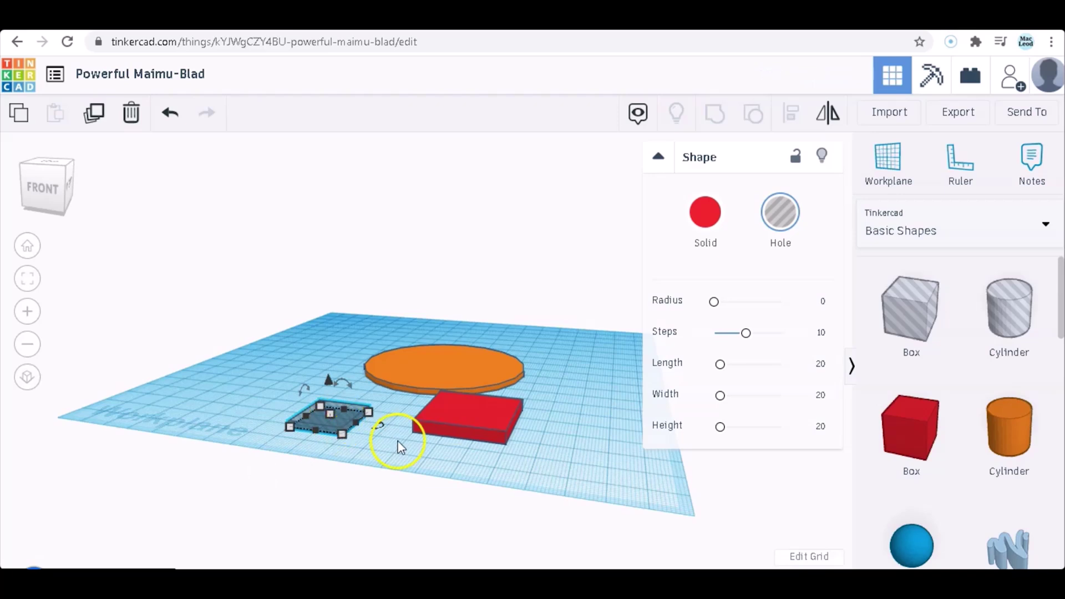
Step: Align the hole box and the red block so they are centred in width, depth and height
left_click_drag(572, 474, 290, 421)
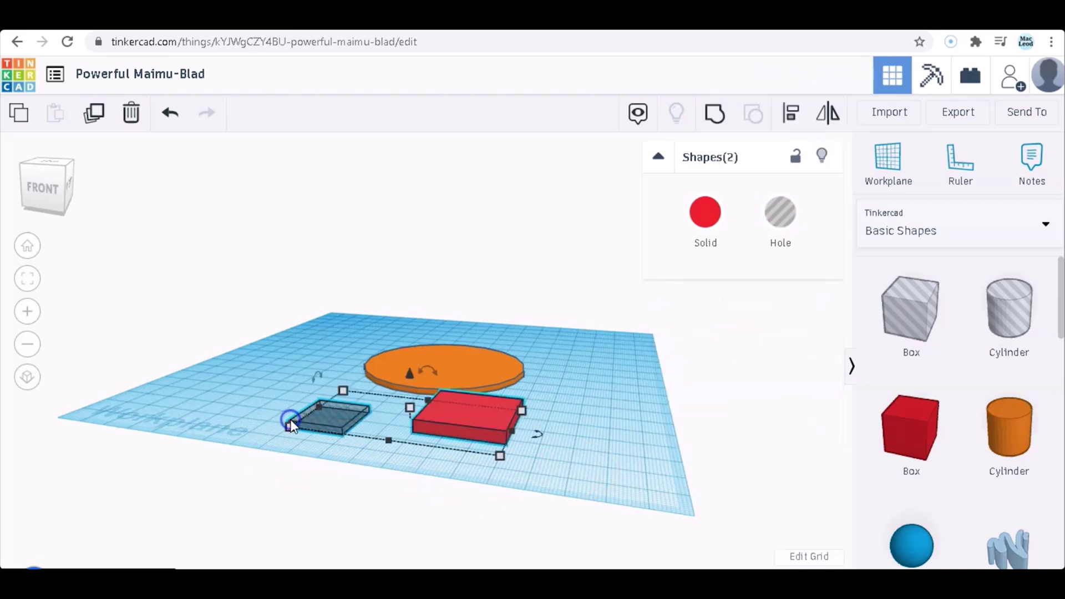
left_click(795, 124)
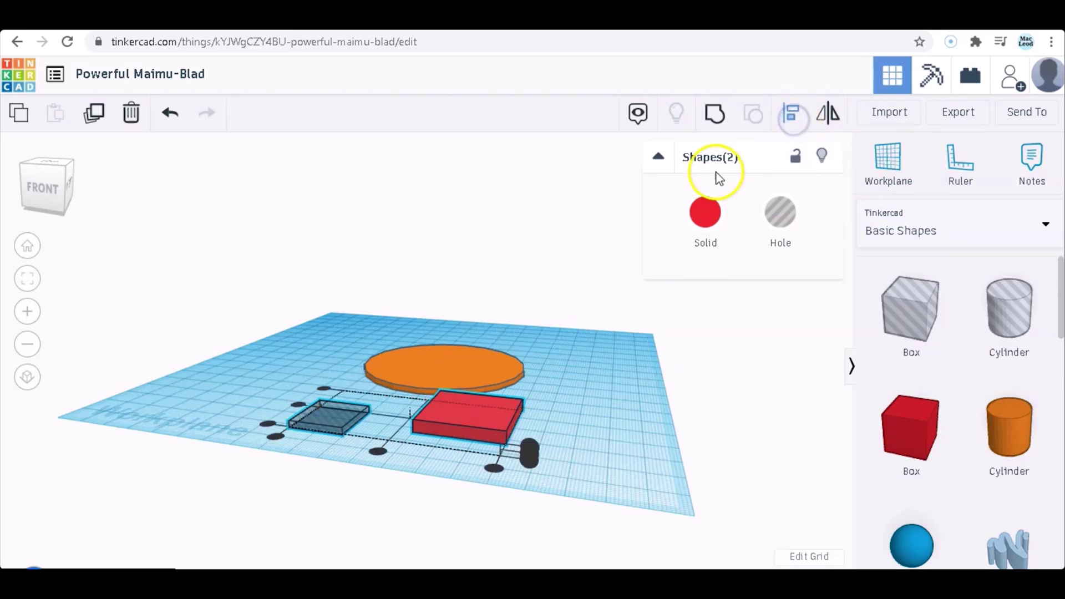
left_click(301, 402)
left_click(384, 444)
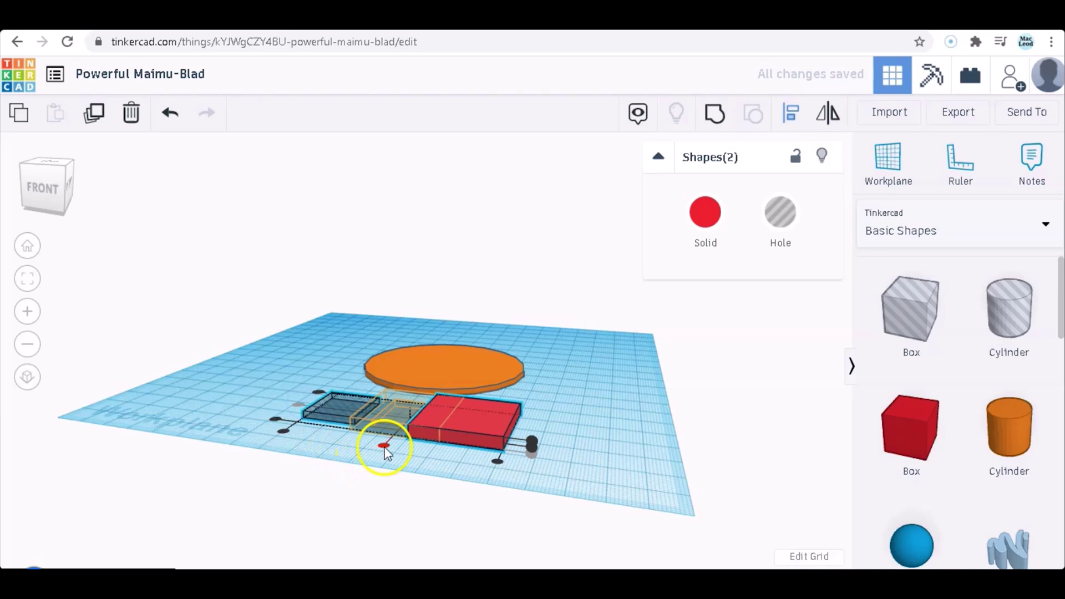
left_click(463, 440)
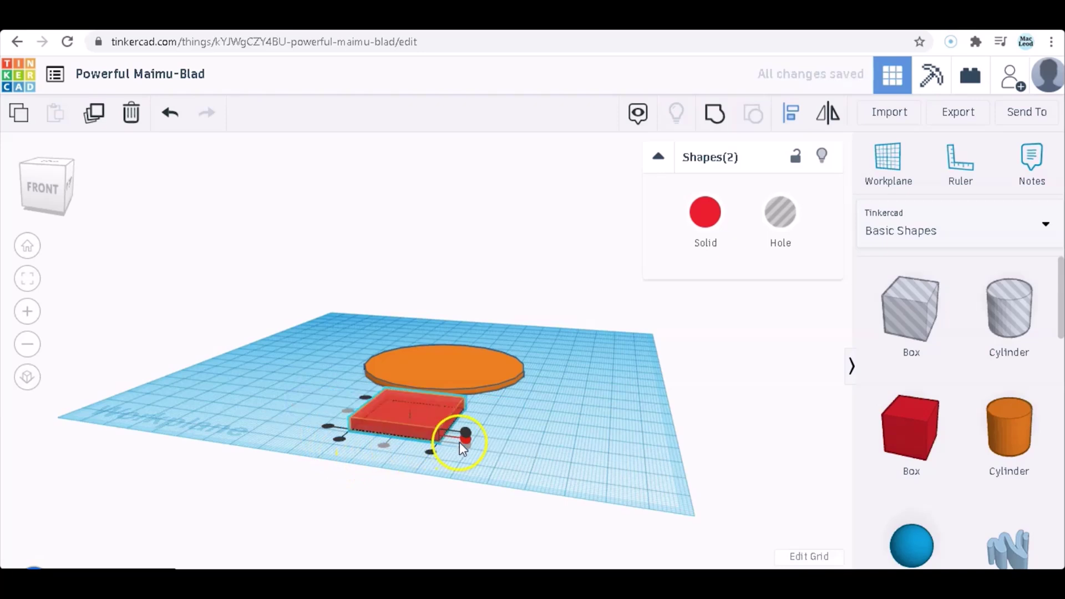
scroll(471, 438, "down", 3)
scroll(471, 439, "up", 4)
scroll(471, 444, "up", 2)
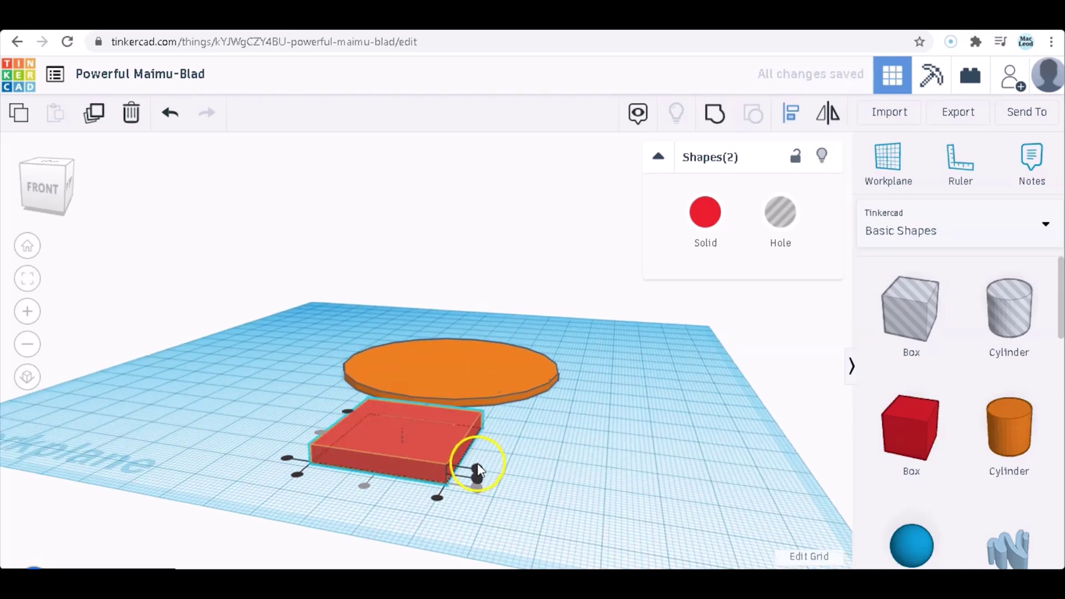
left_click(475, 478)
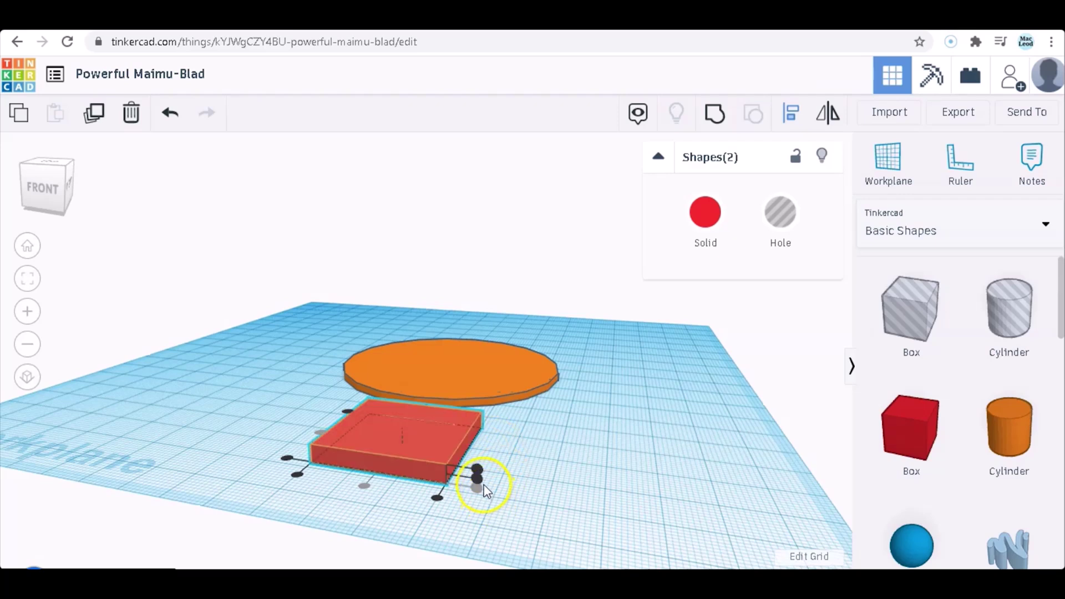
left_click(477, 480)
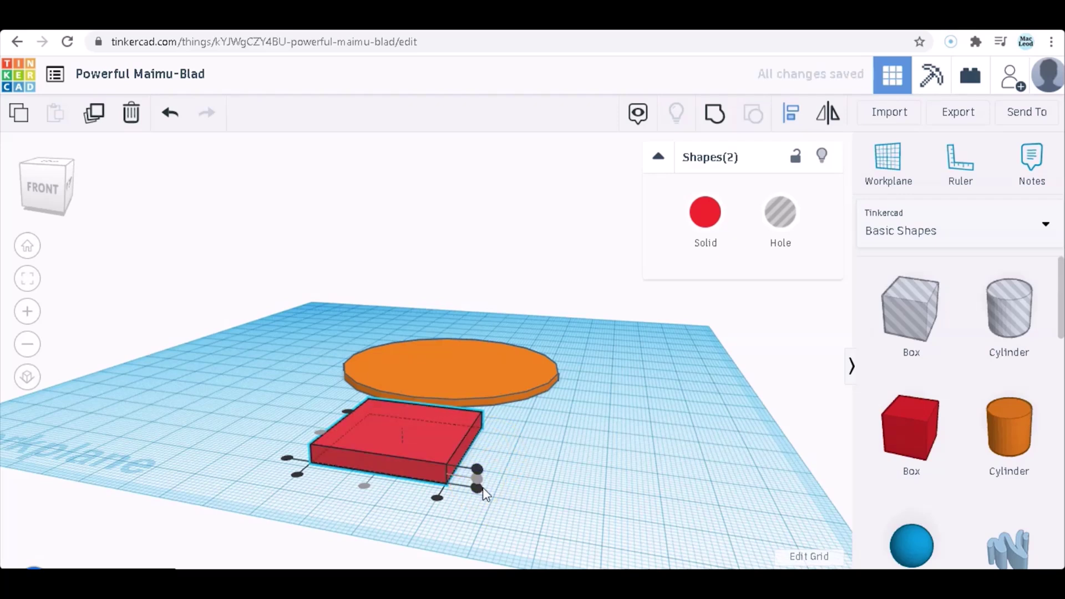
Step: Align the hole box flush with the red block's front face and group both to cut the slot
left_click(285, 461)
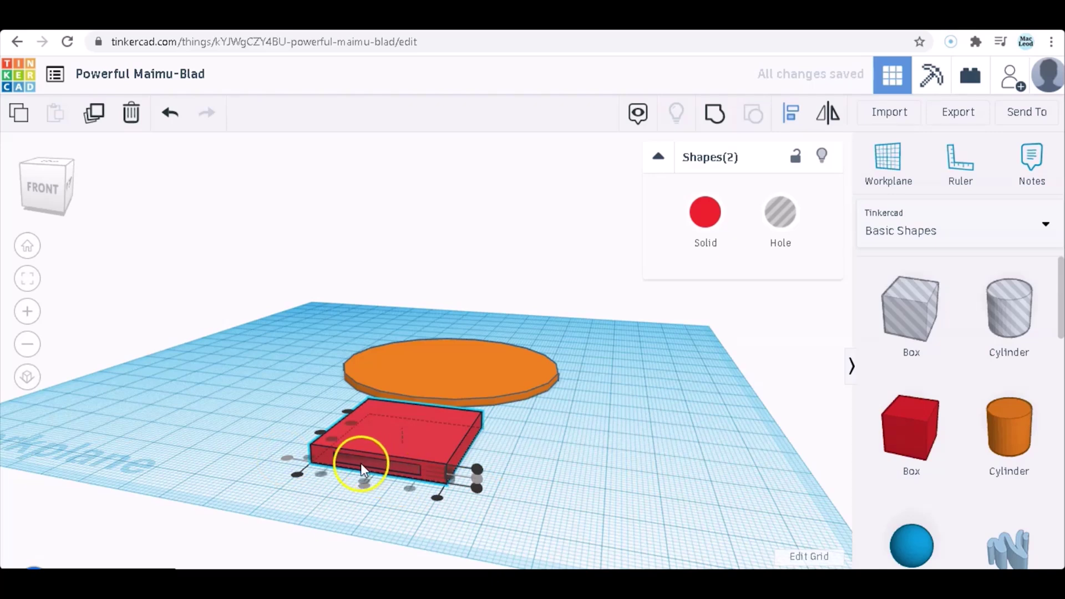
left_click(362, 467)
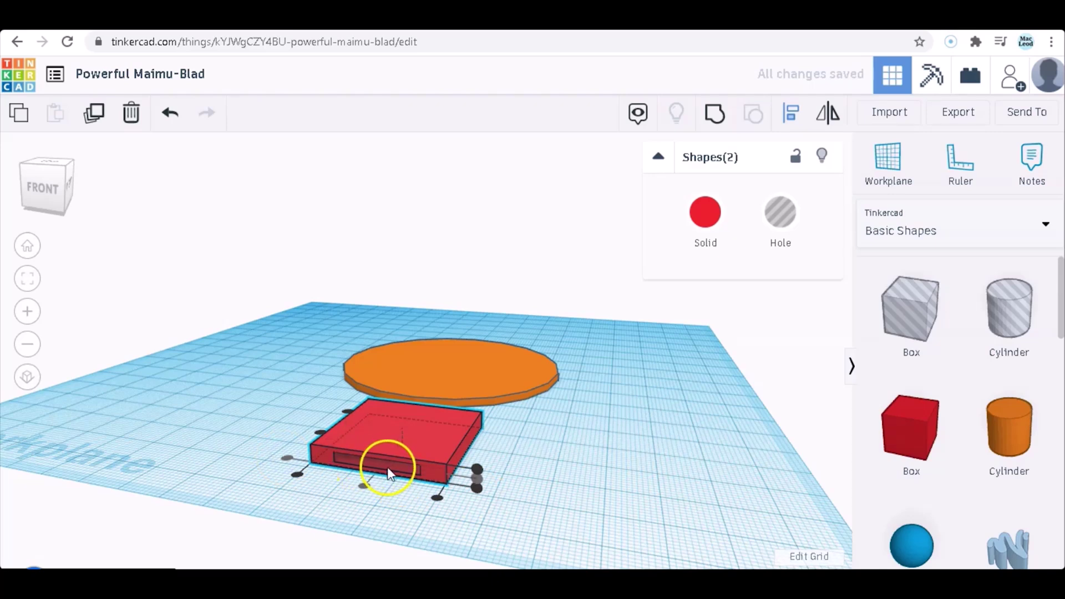
left_click(717, 115)
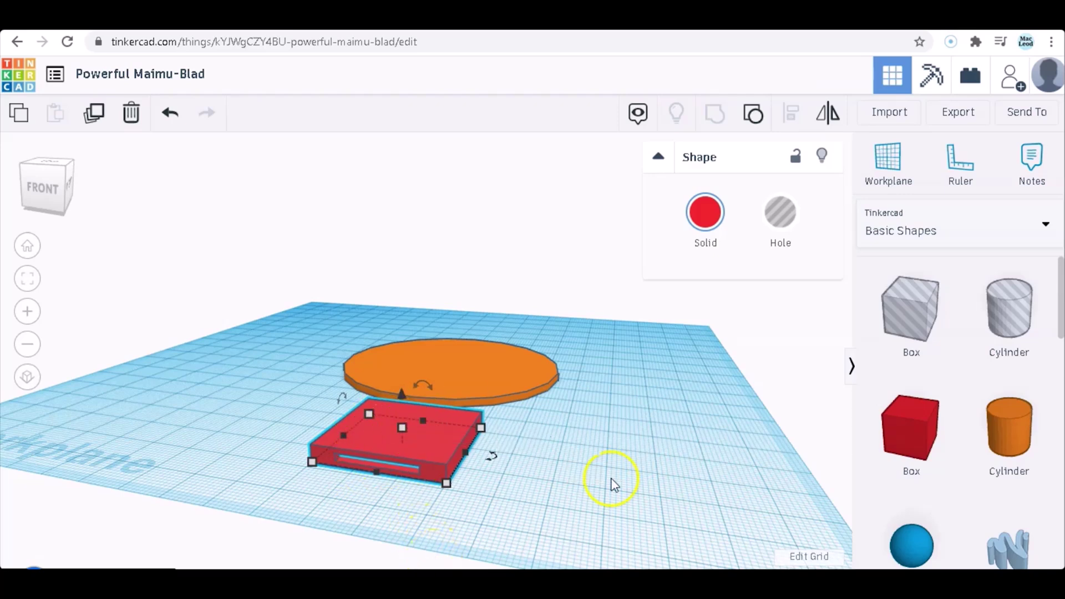
Step: Add another hole box to the left of the red block and set its width to 13 mm
left_click_drag(902, 294, 160, 405)
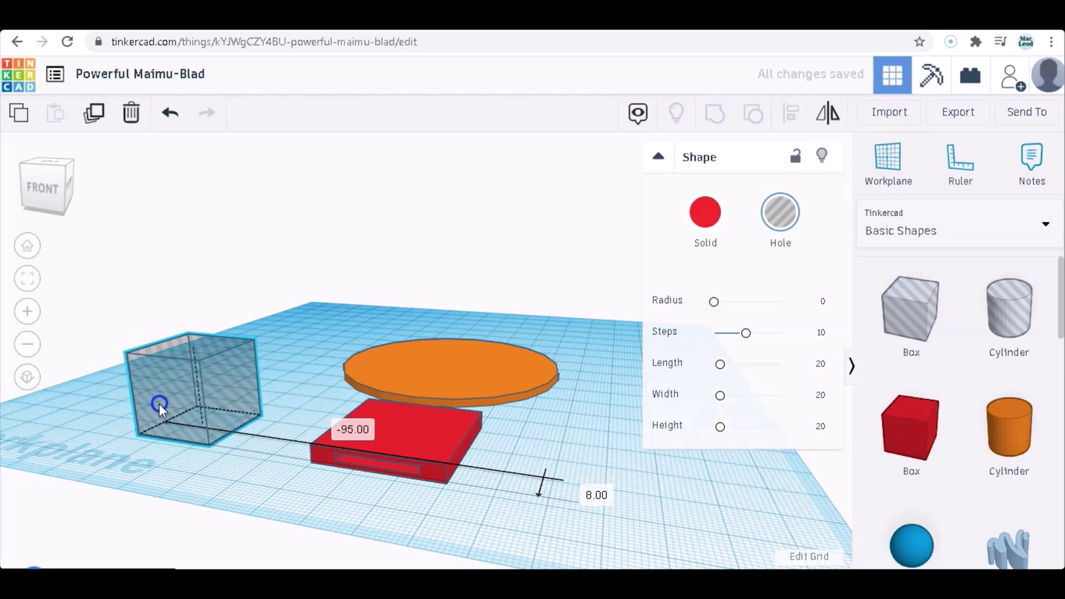
left_click_drag(200, 447, 213, 459)
left_click(70, 501)
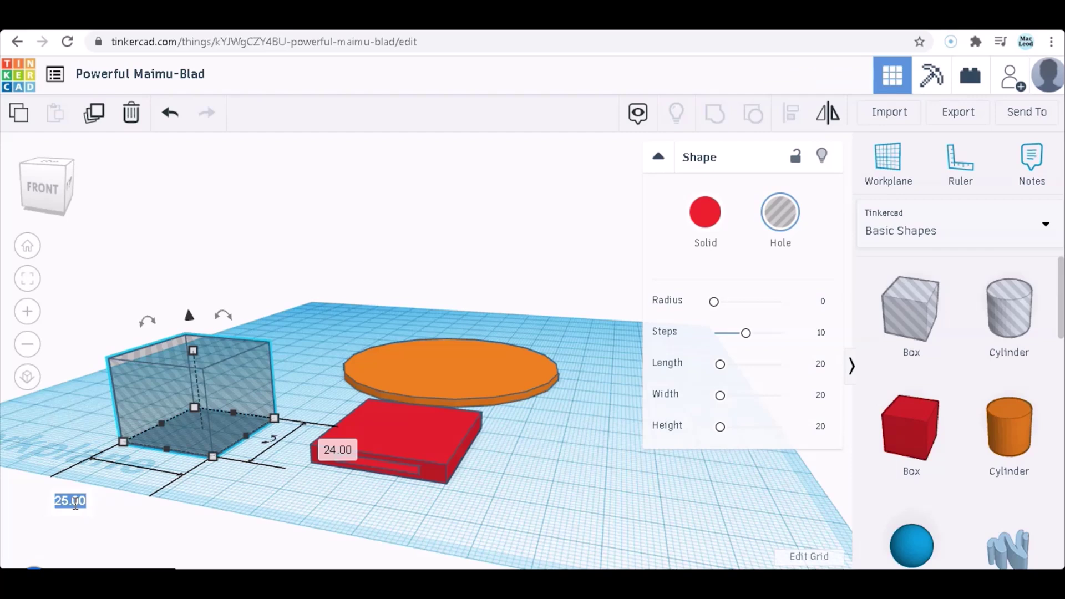
type("13")
key("Return")
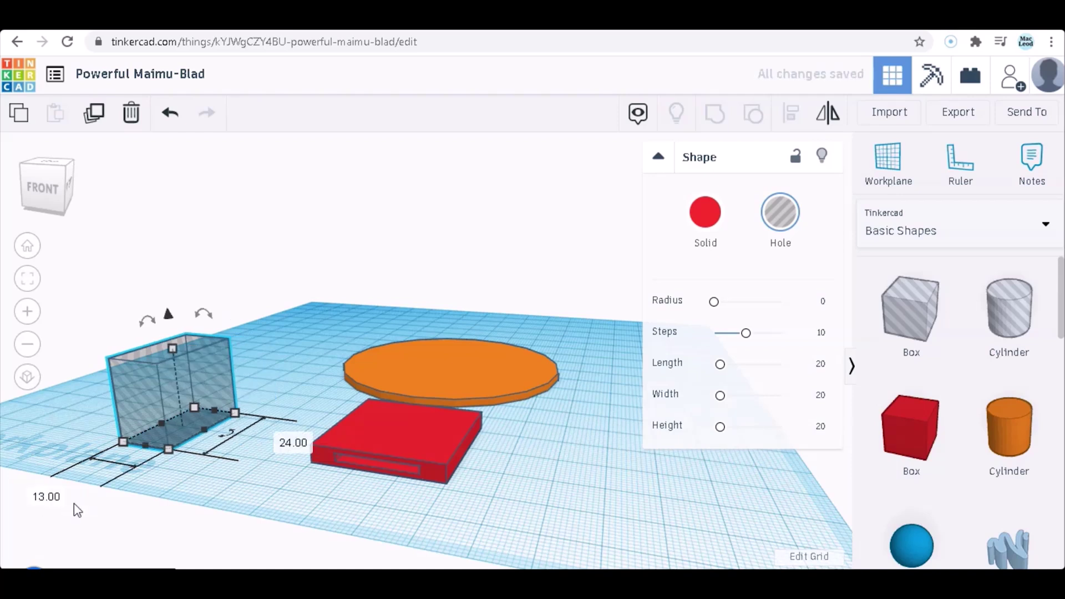
Step: Resize the hole box to 13 mm wide, 17.5 mm deep and 2 mm high
left_click_drag(238, 411, 235, 435)
left_click(305, 459)
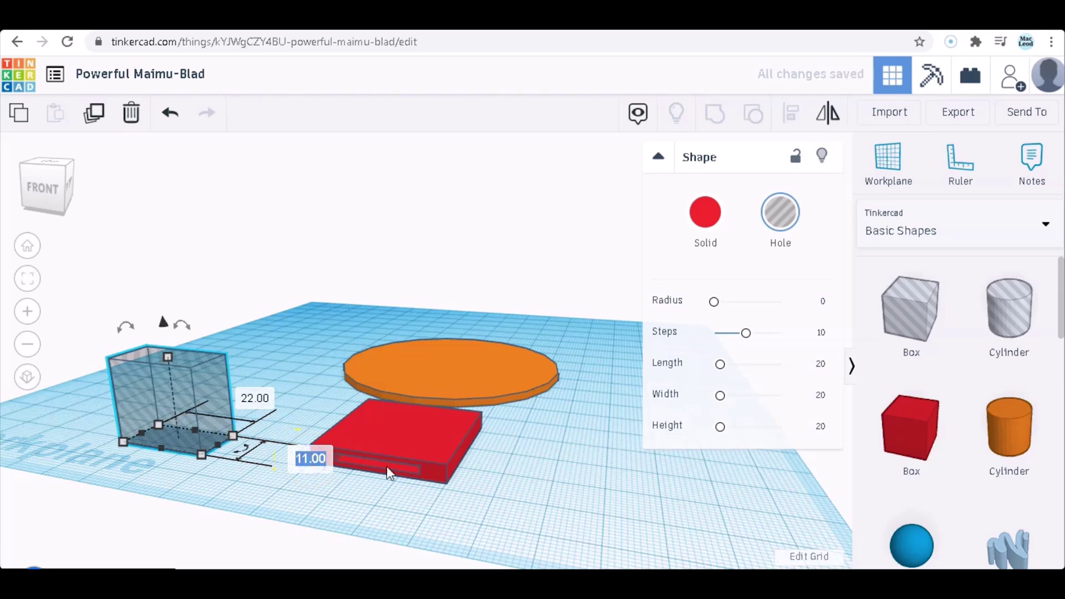
type("17.5")
left_click(250, 397)
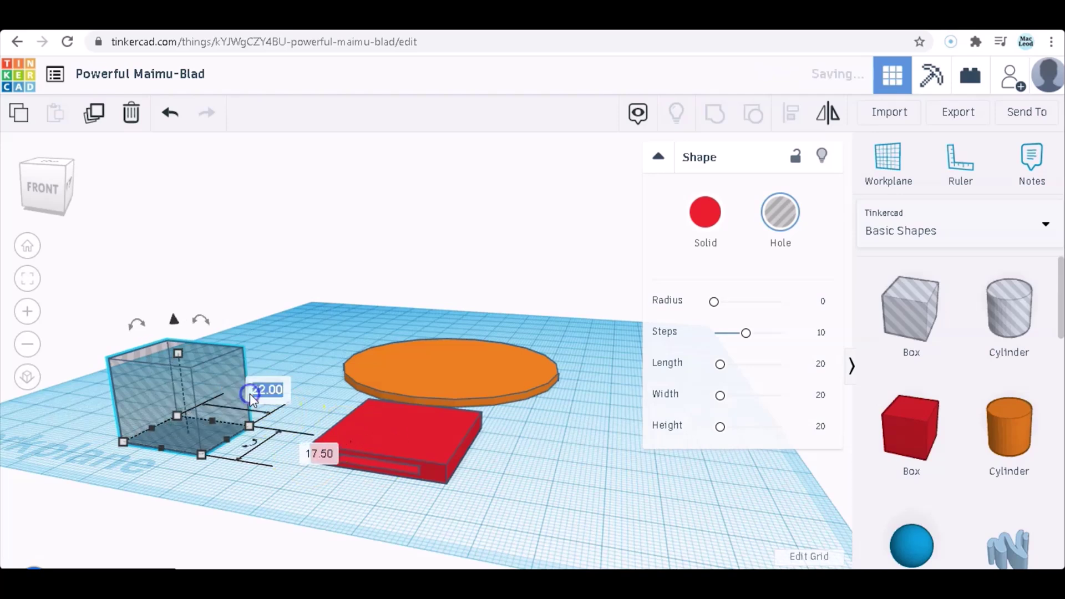
type("13")
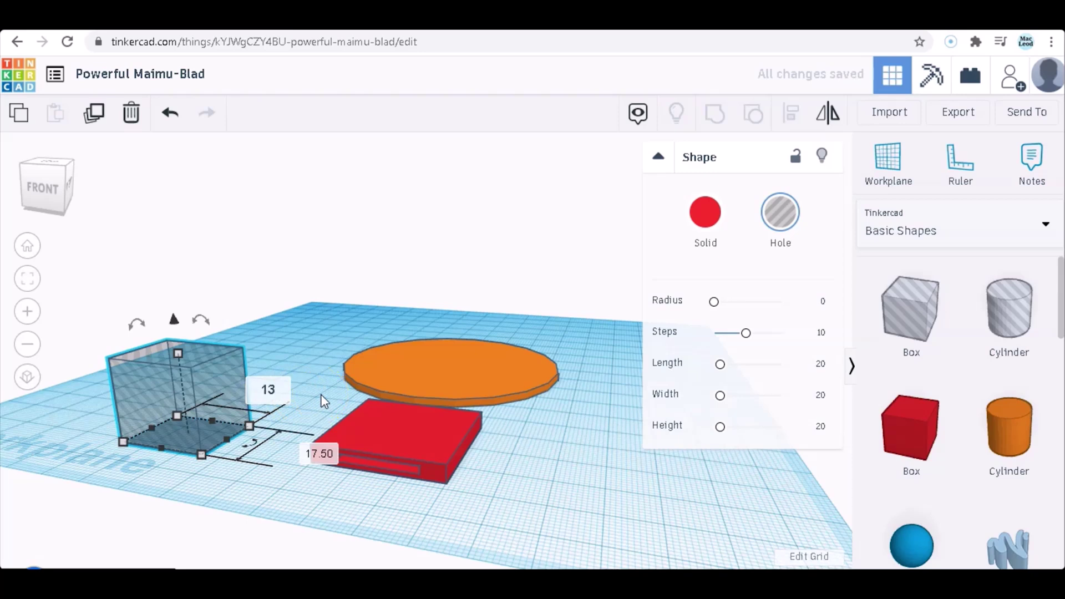
left_click(318, 399)
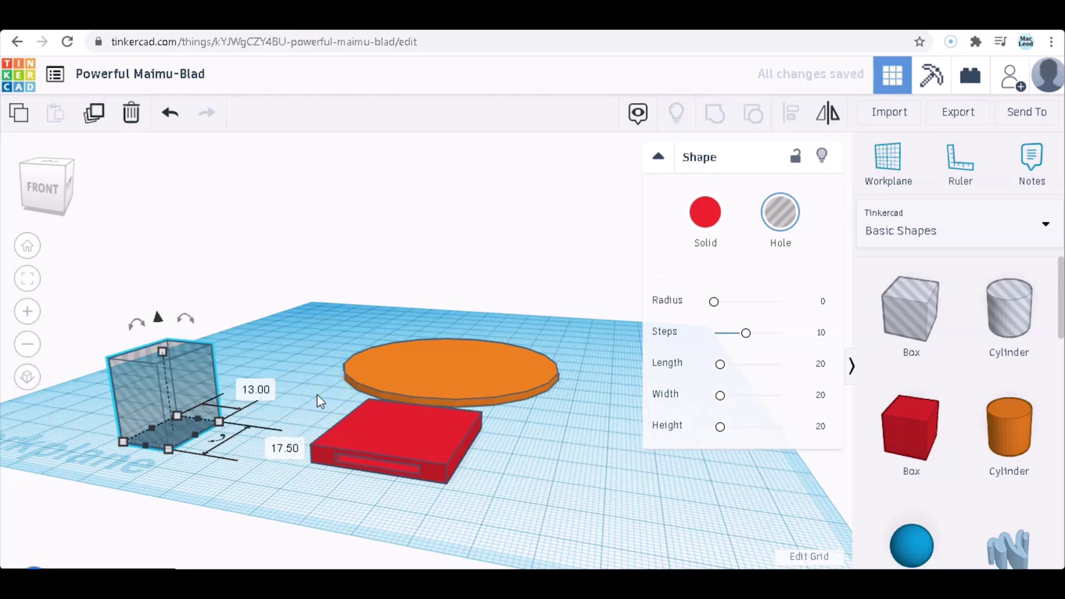
left_click_drag(154, 355, 172, 428)
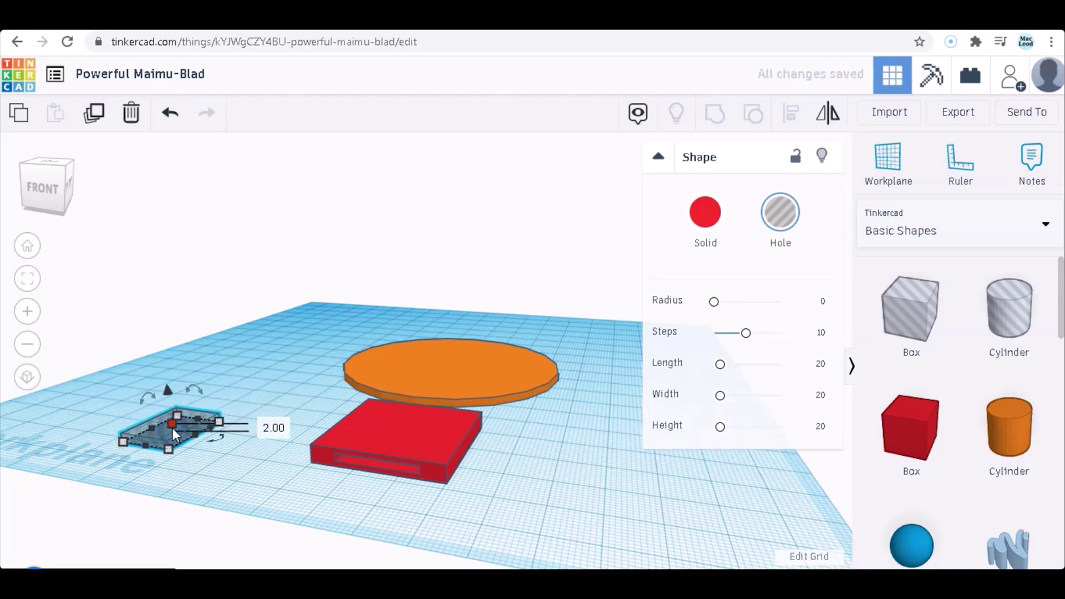
left_click(200, 473)
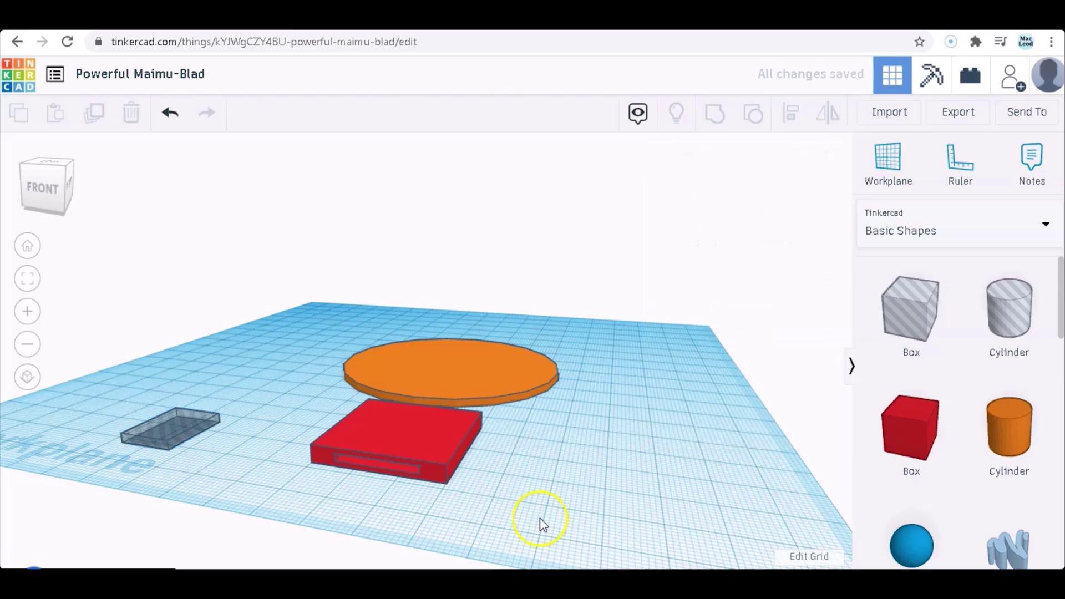
Step: Align the hole box with the red block: flush with its upper face, centred in width and flush with its front face
left_click_drag(571, 516, 132, 434)
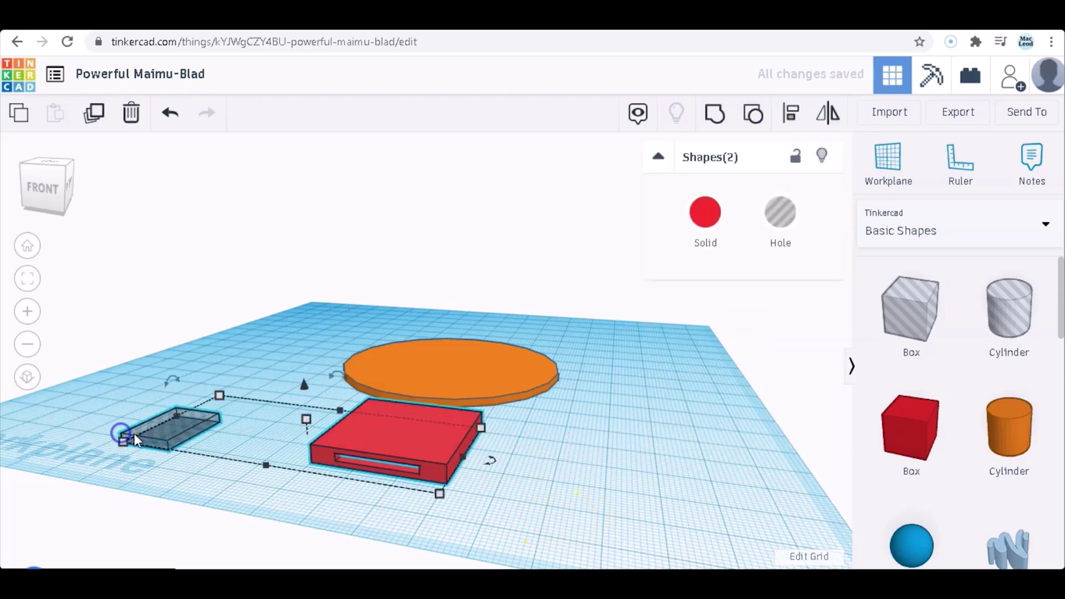
left_click(801, 121)
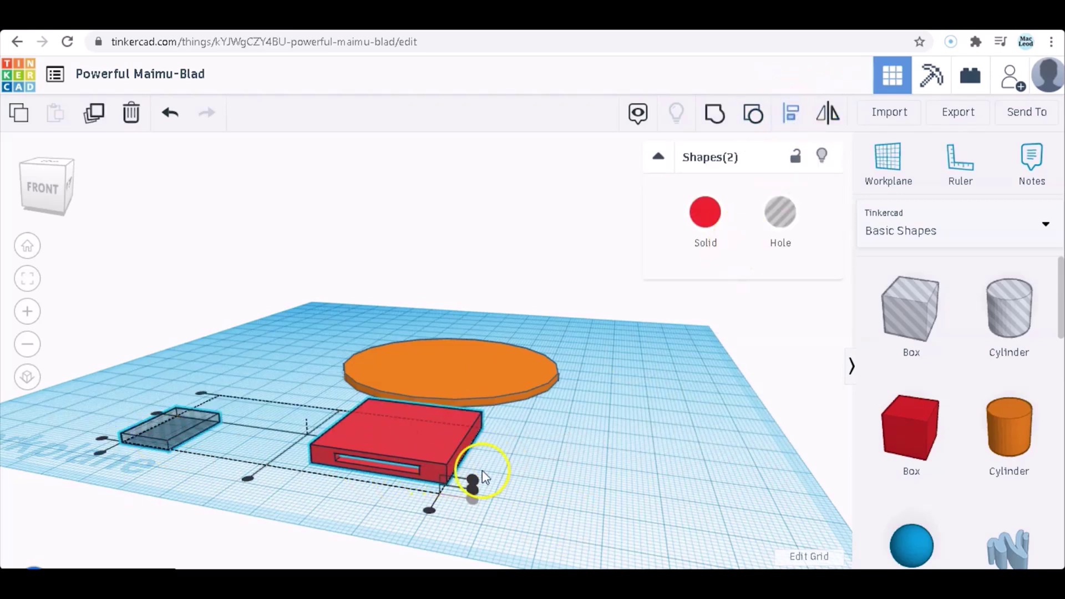
left_click(471, 480)
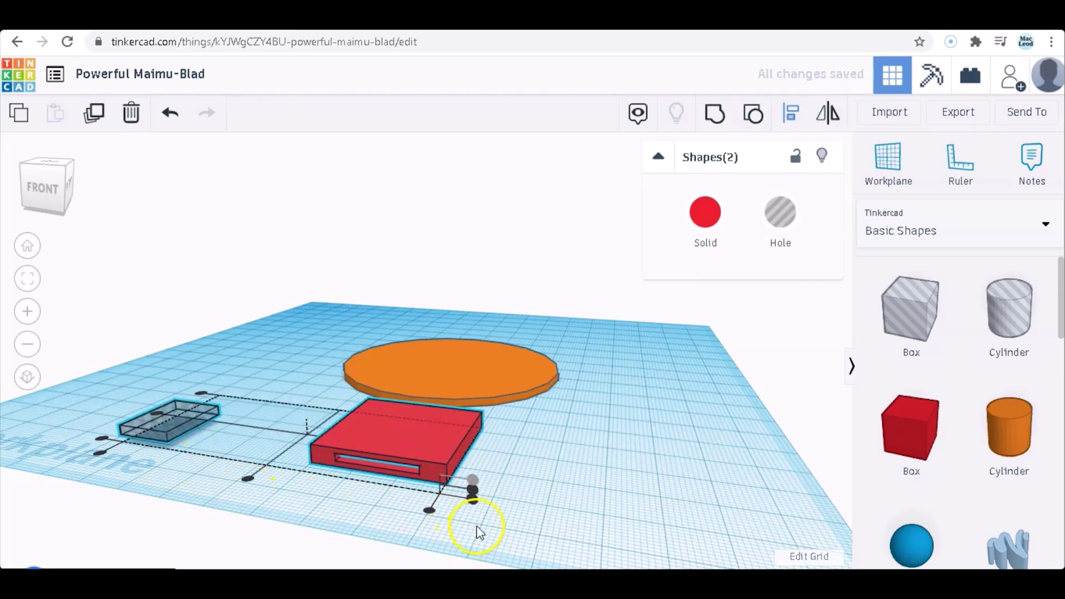
left_click(247, 480)
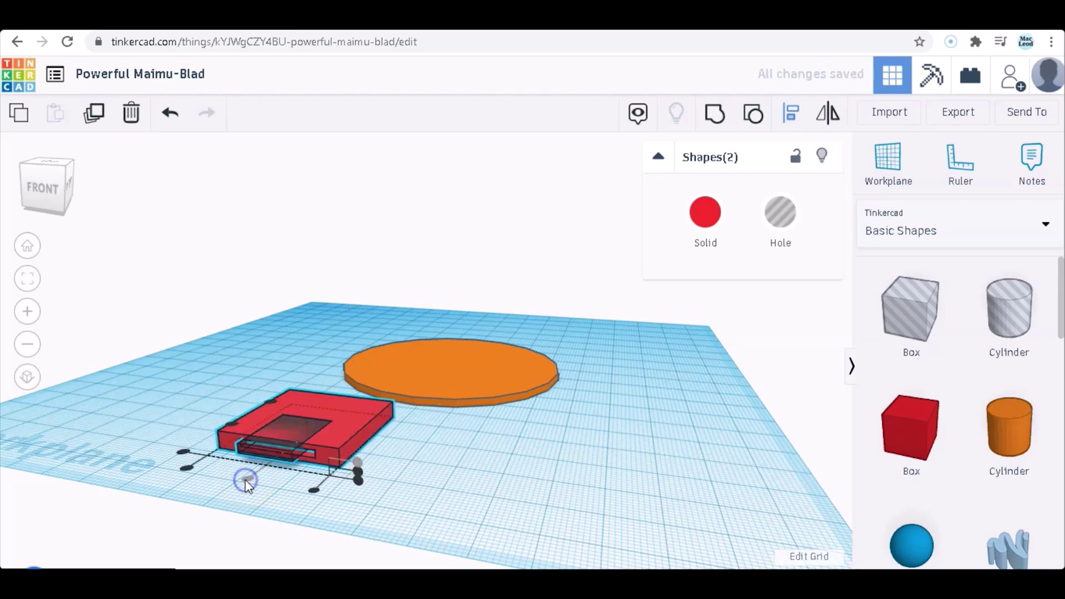
left_click(228, 425)
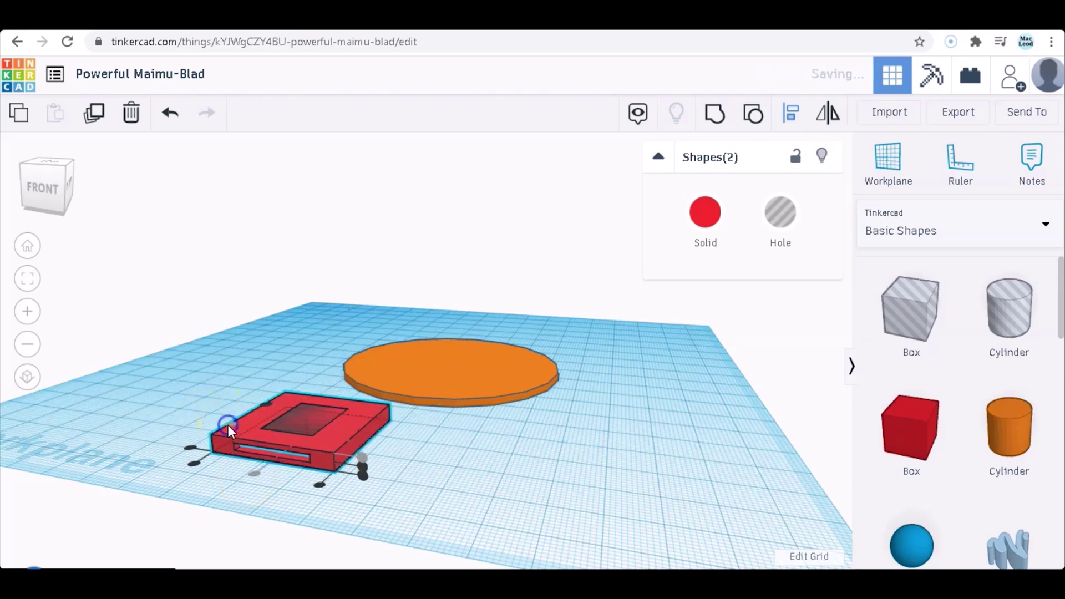
left_click(194, 450)
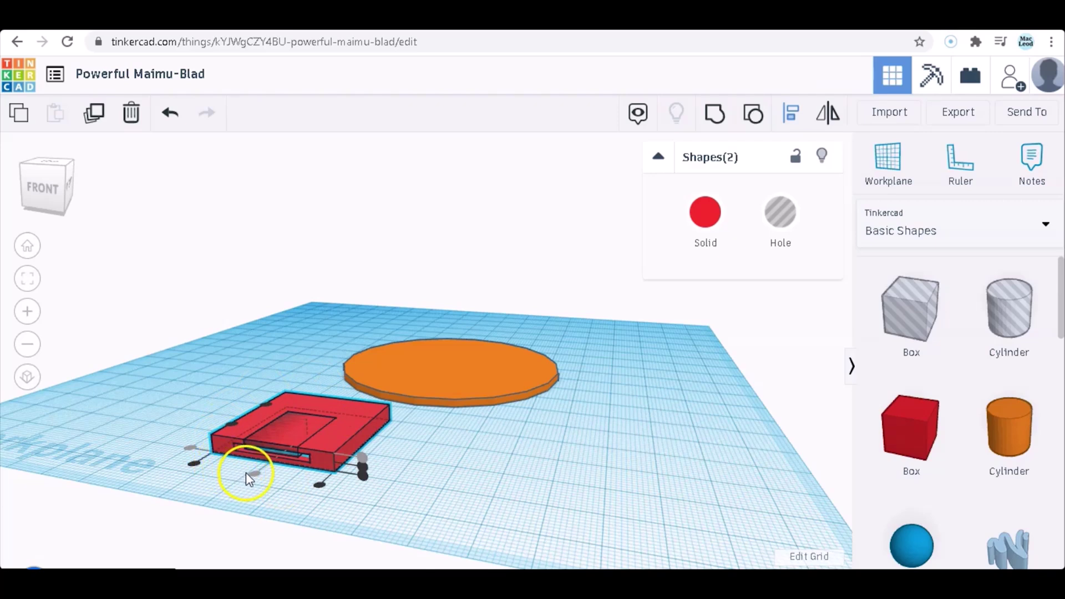
Step: Group the aligned hole box and red block to cut the open recess into the block's upper face
left_click_drag(444, 496, 181, 420)
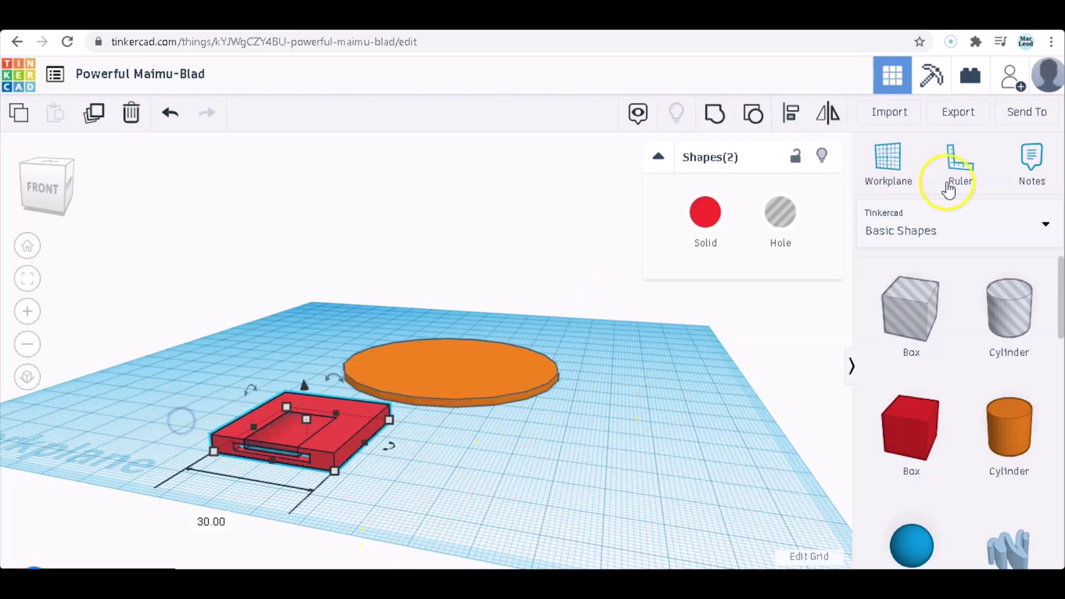
left_click(719, 114)
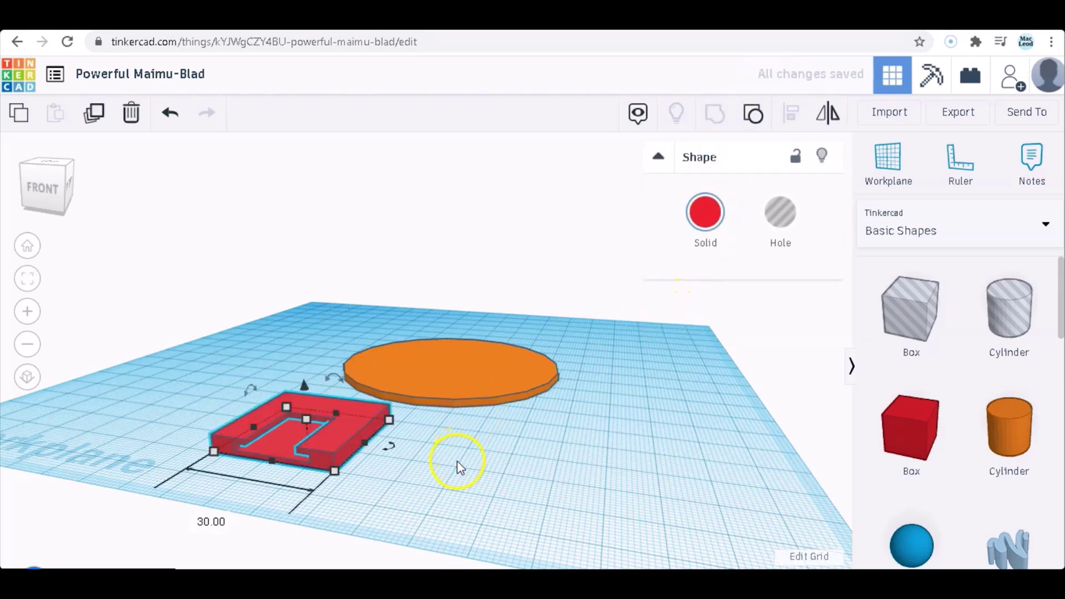
left_click(432, 482)
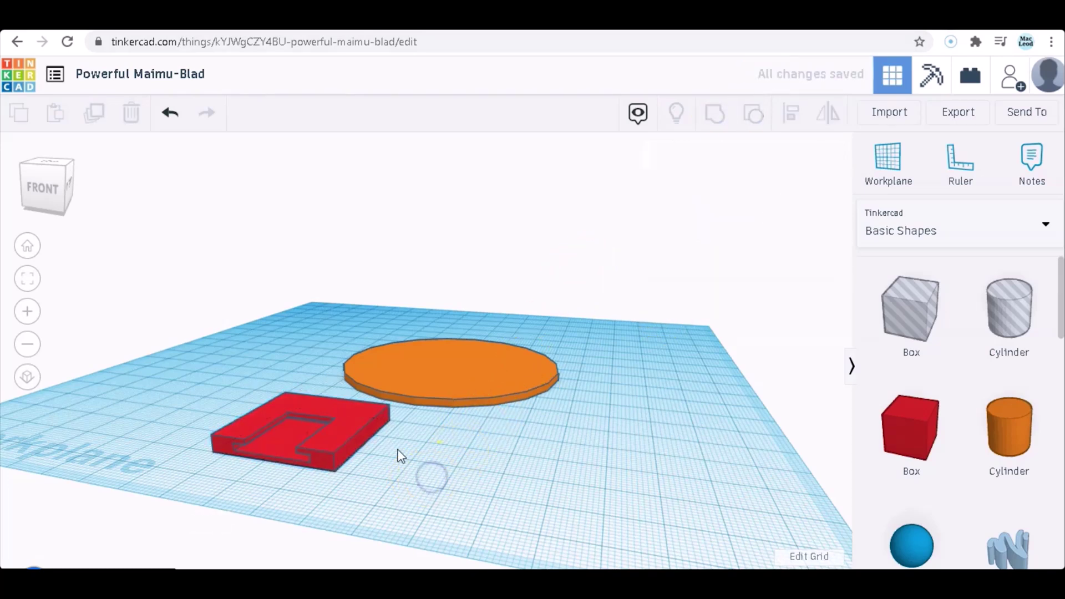
Step: Raise the slotted red block 39 mm above the workplane
left_click(358, 433)
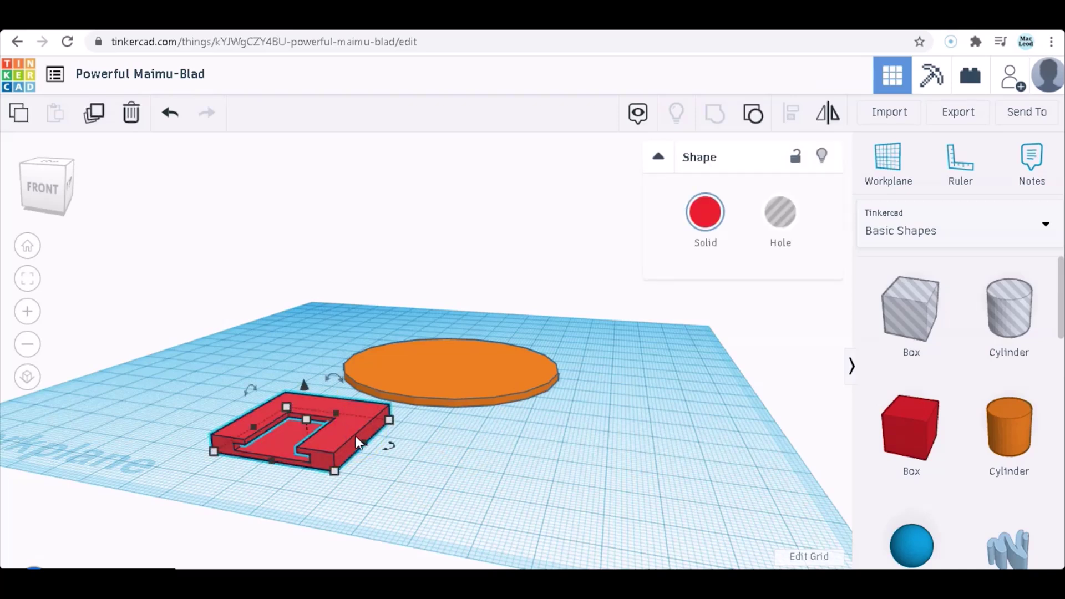
left_click(313, 426)
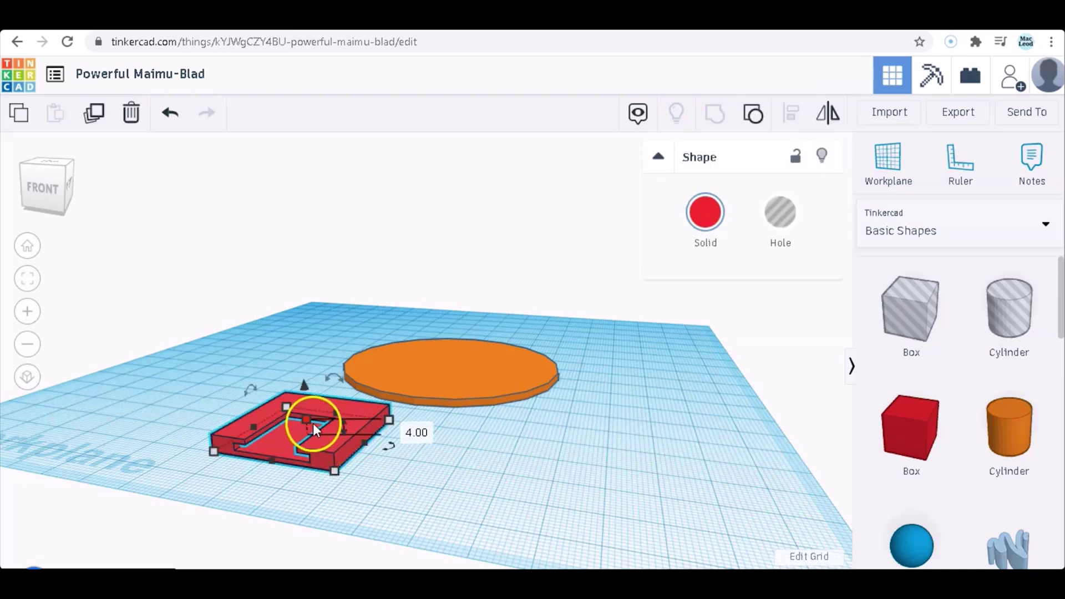
left_click(308, 385)
left_click_drag(309, 385, 298, 216)
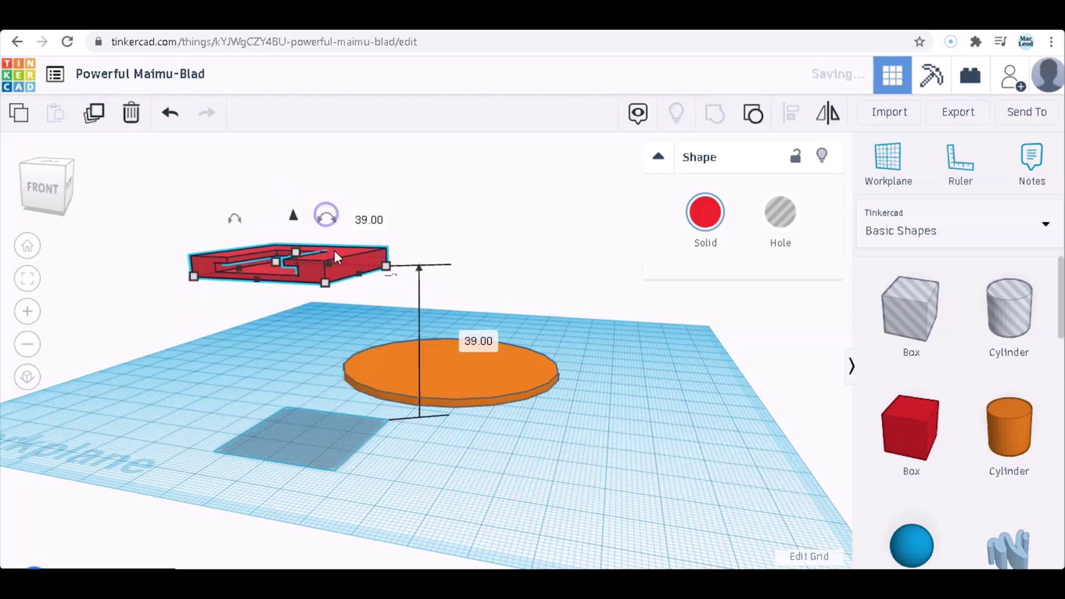
left_click(293, 254)
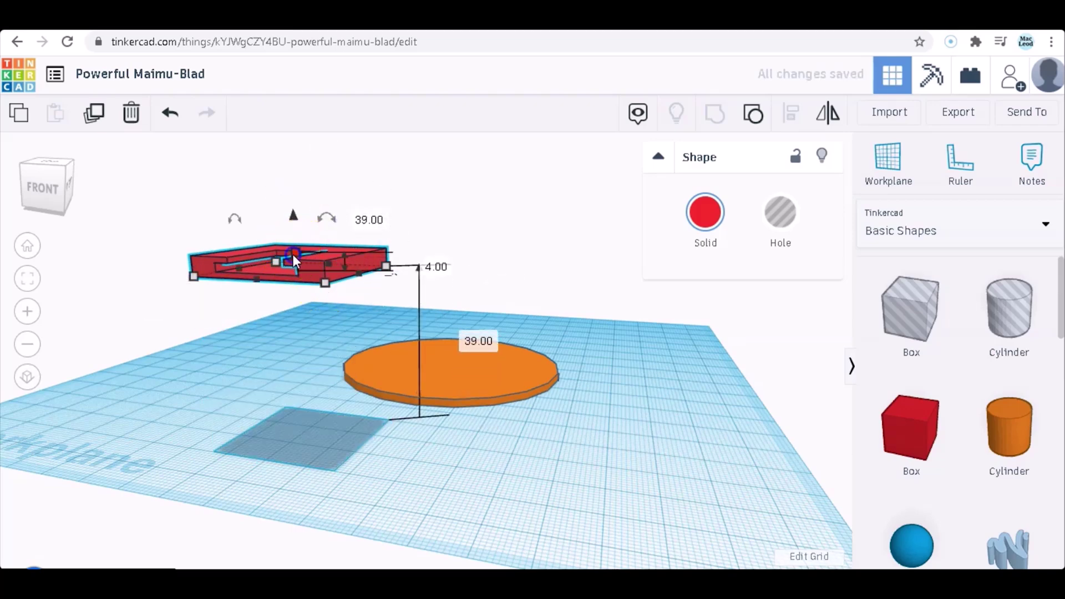
Step: Add a solid red box beneath the raised slotted block and set its base to 30 by 30 mm
right_click_drag(456, 226, 332, 308)
left_click(347, 315)
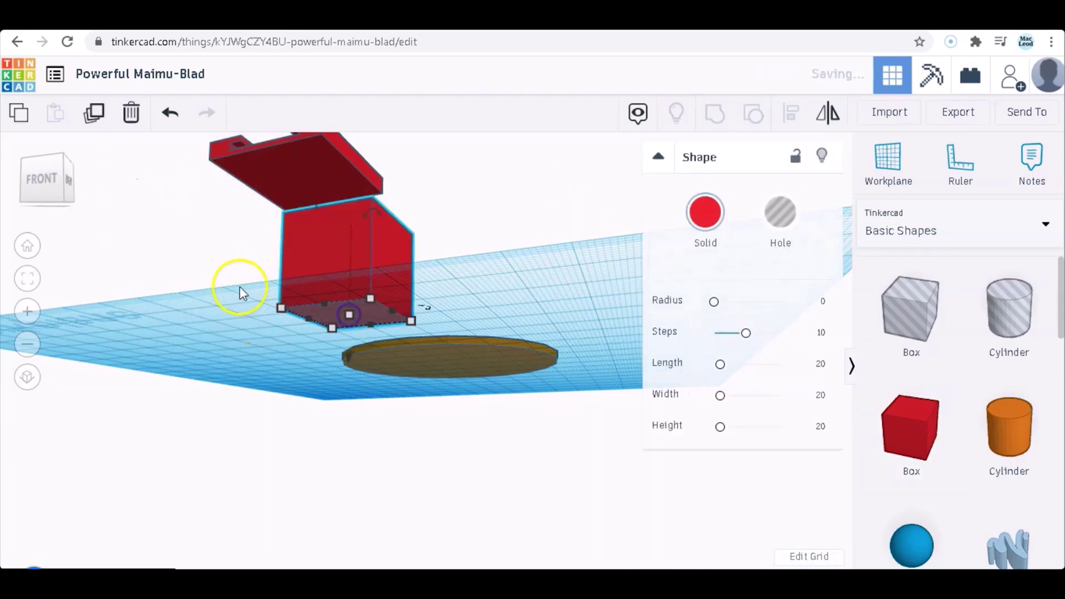
left_click(35, 185)
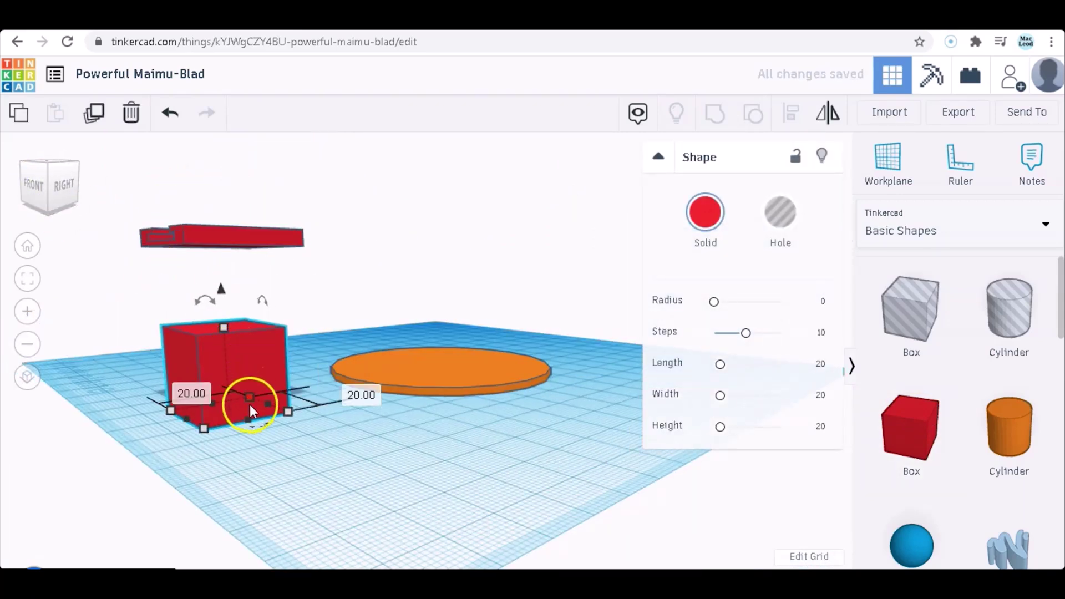
left_click_drag(204, 432, 206, 444)
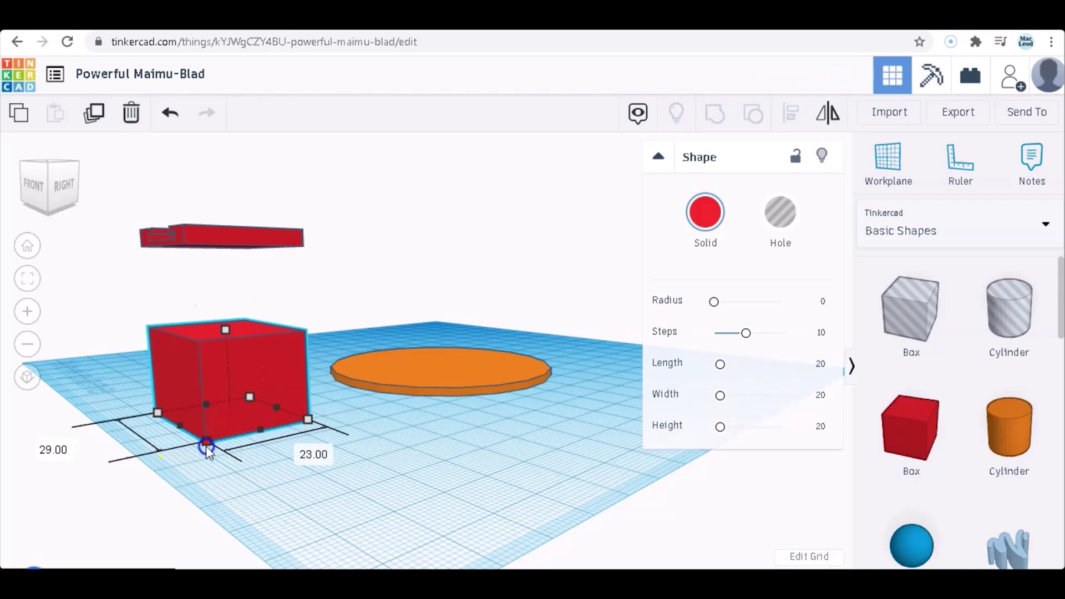
left_click(54, 451)
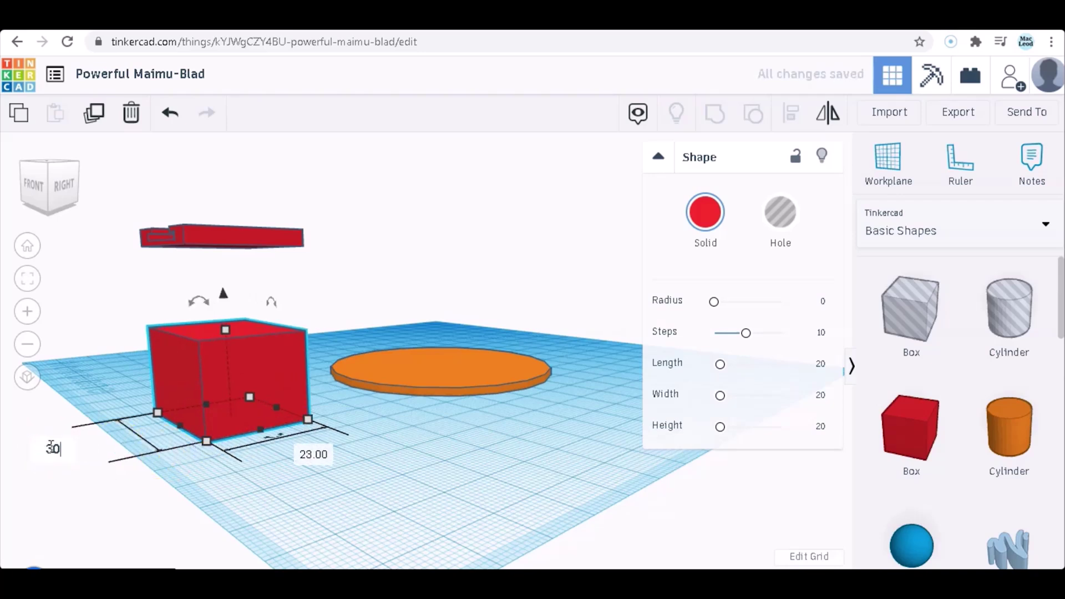
type("30")
left_click(317, 453)
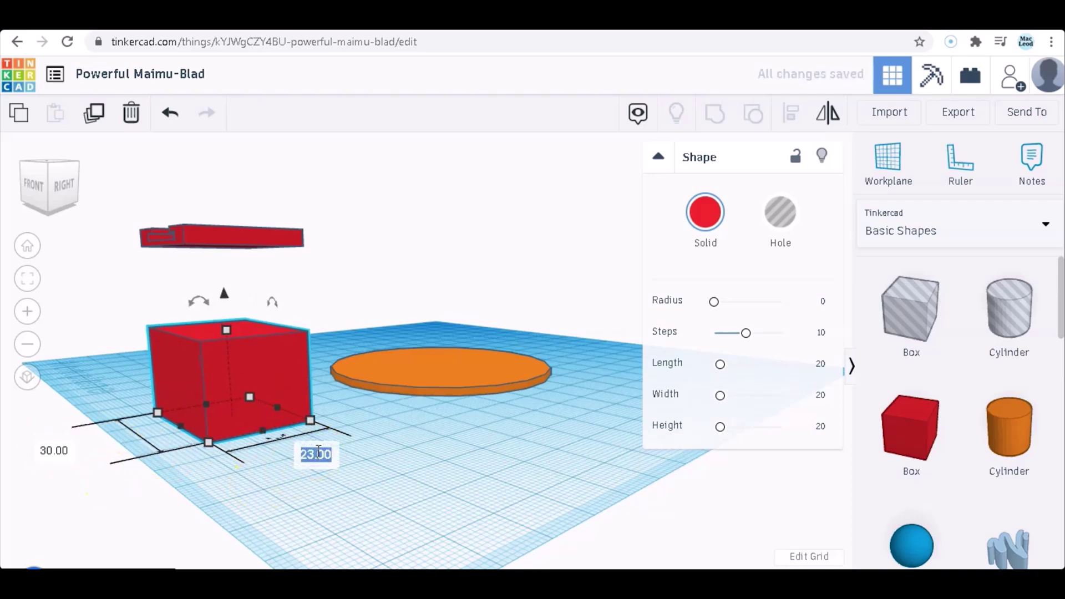
left_click(248, 368)
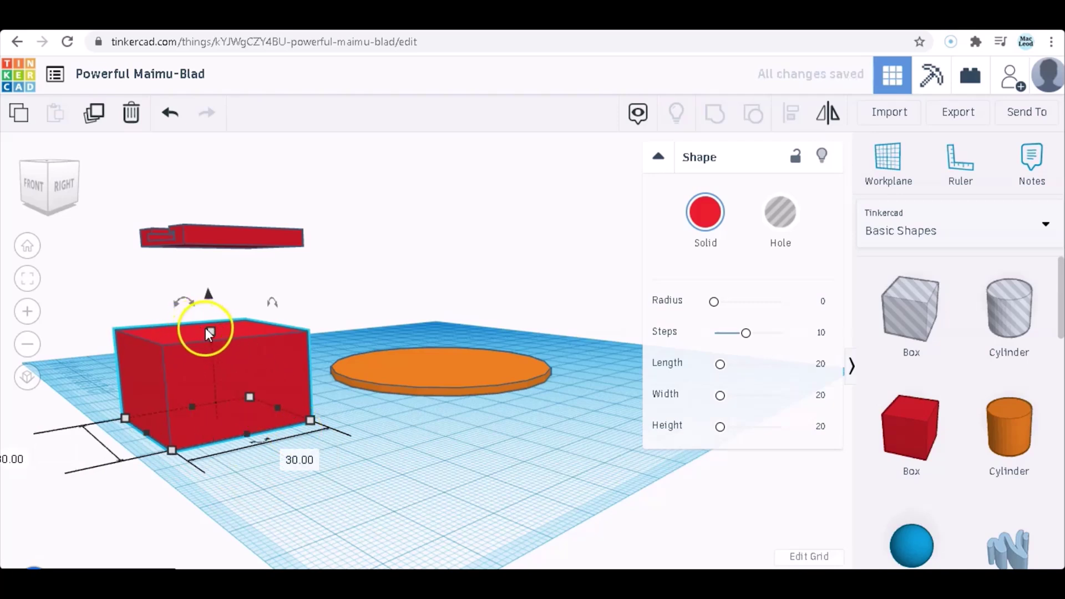
left_click(341, 505)
left_click(217, 355)
Step: Set the new red box's height to 45 mm
left_click_drag(210, 331, 235, 274)
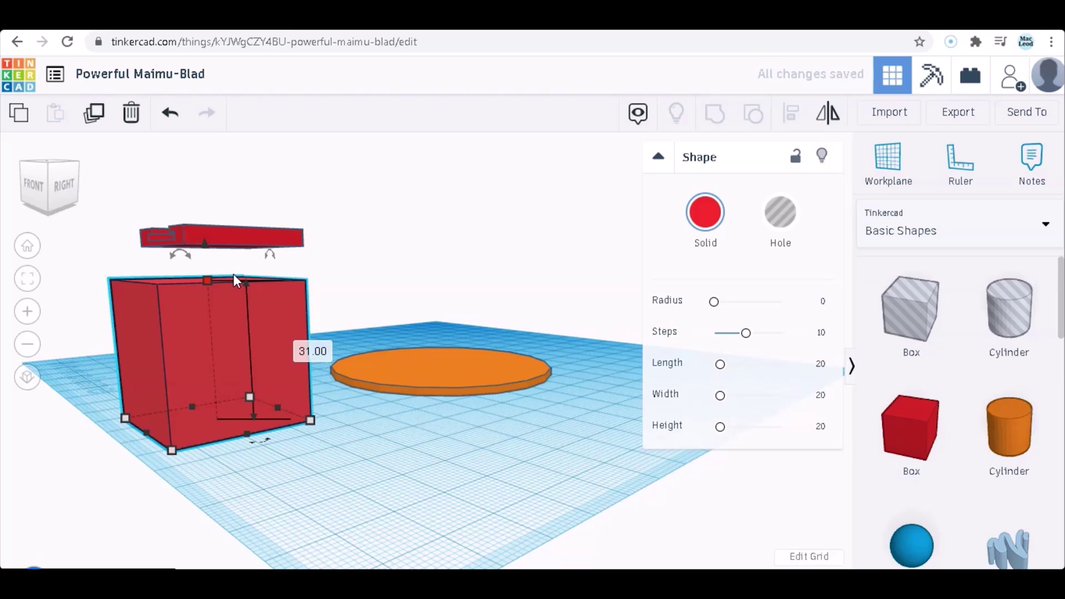
left_click(315, 353)
type("45")
Step: Move the new red box about 33 mm clear of the raised block and set its height to 60 mm
left_click_drag(275, 351, 384, 393)
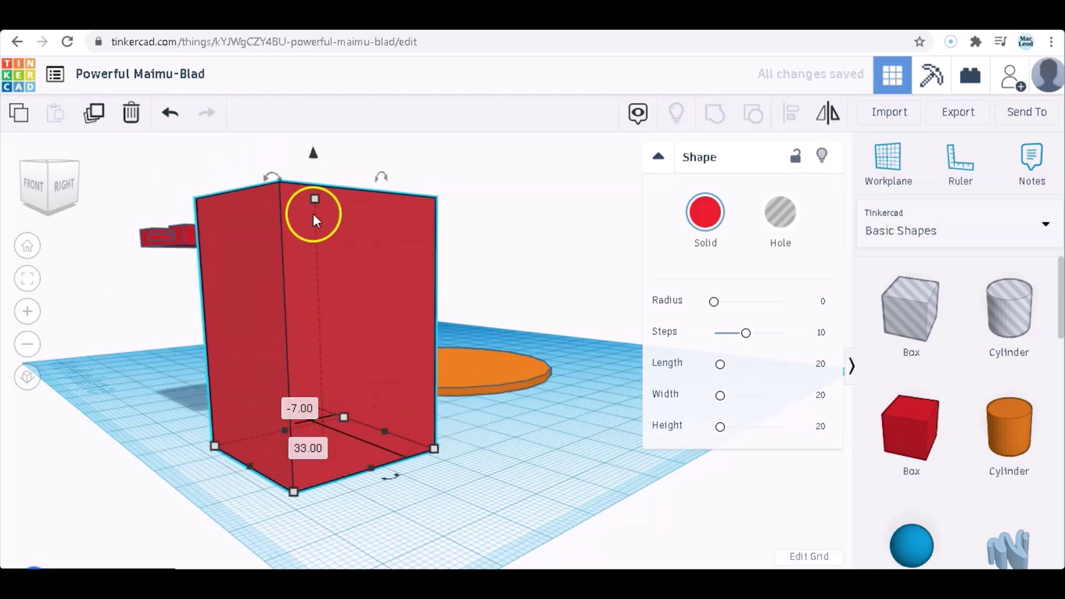
left_click_drag(314, 215, 332, 159)
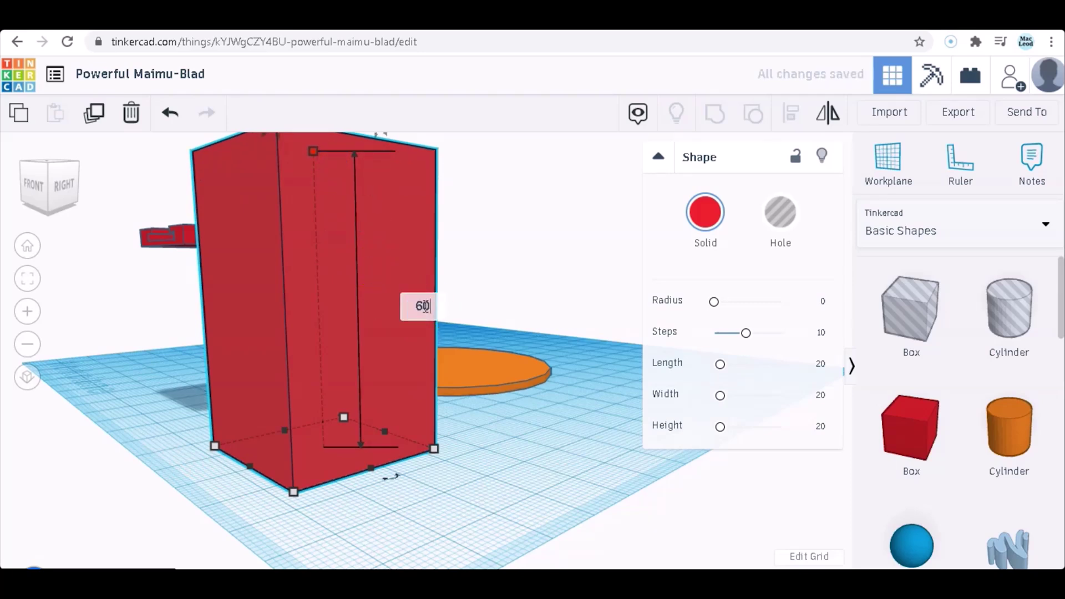
key("Return")
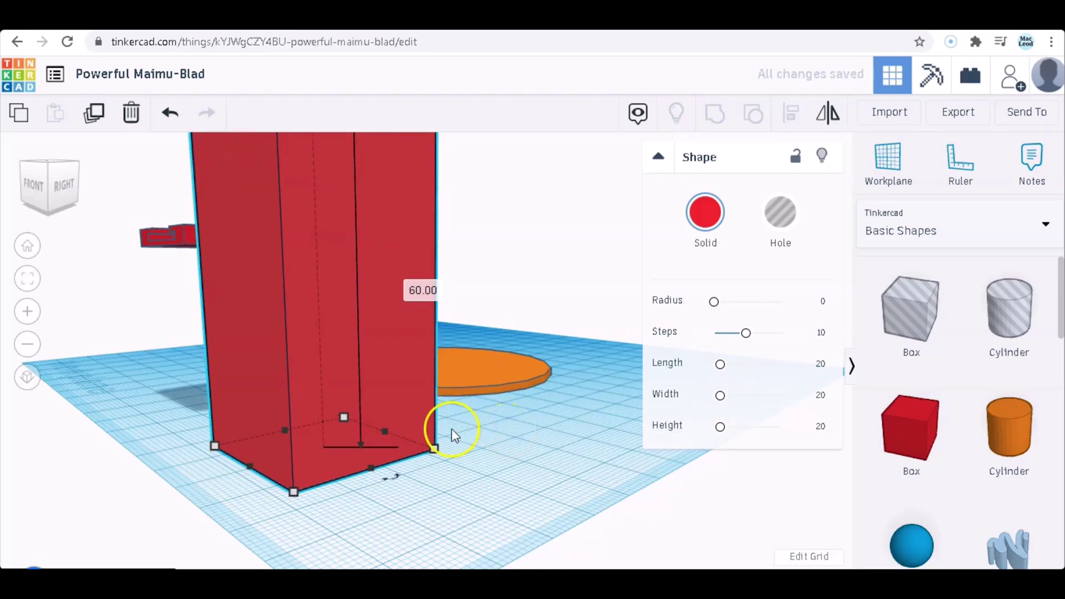
Step: Align the slotted block flush with the upper face of the tall red box and centred on it in width and depth
left_click_drag(661, 453, 420, 522)
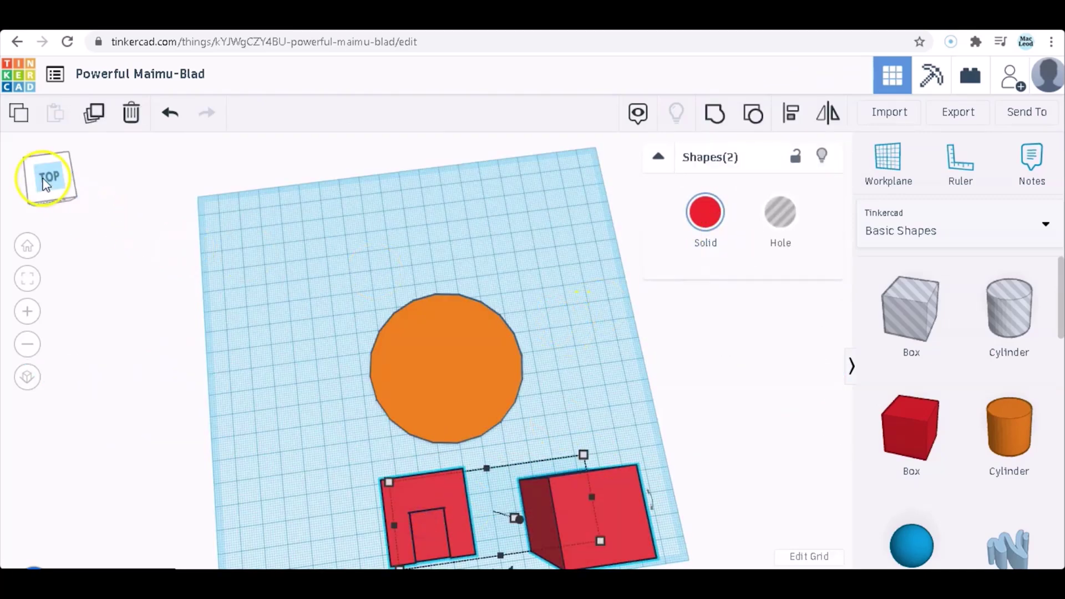
left_click(43, 162)
left_click_drag(43, 162, 33, 177)
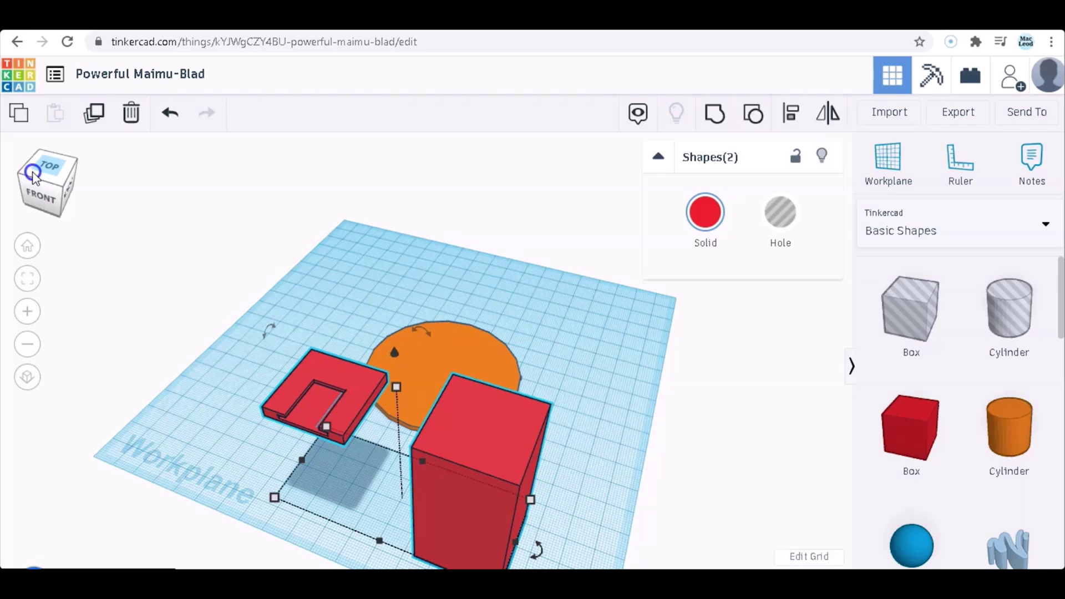
left_click(790, 113)
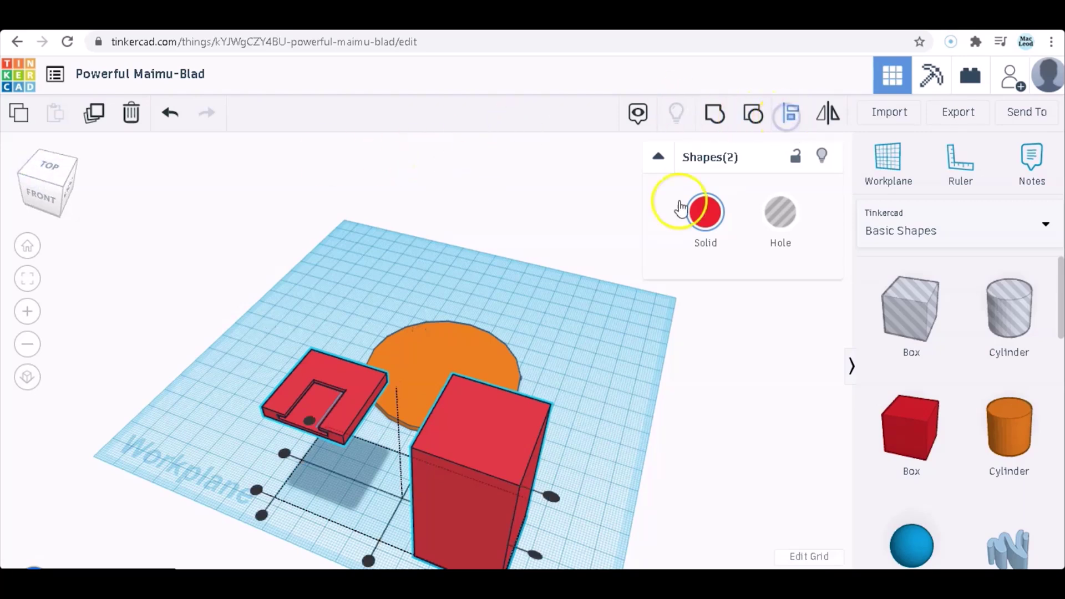
left_click(552, 497)
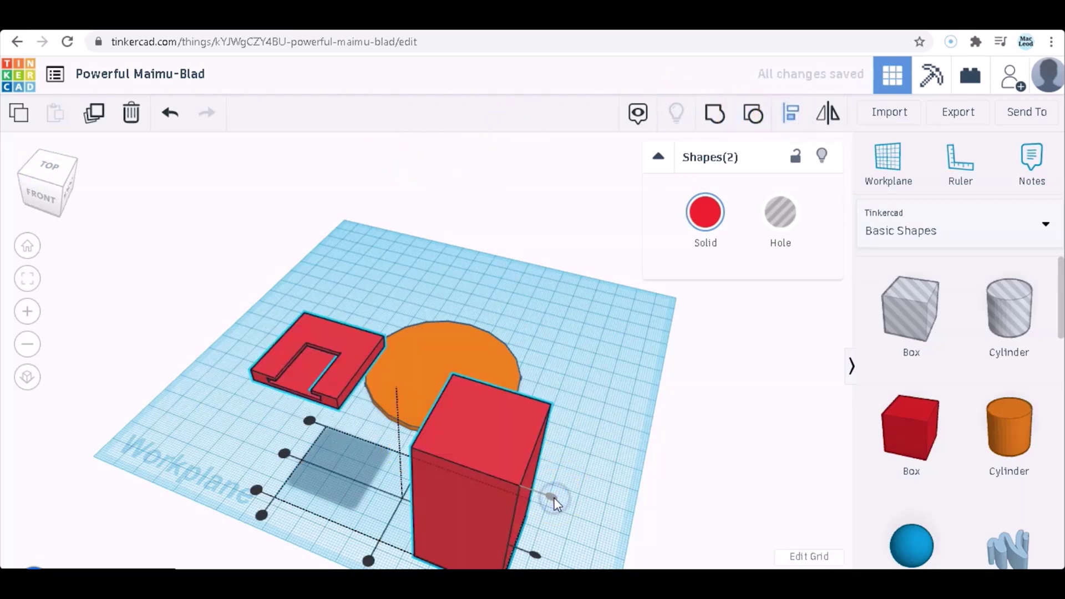
left_click(416, 494)
left_click(373, 550)
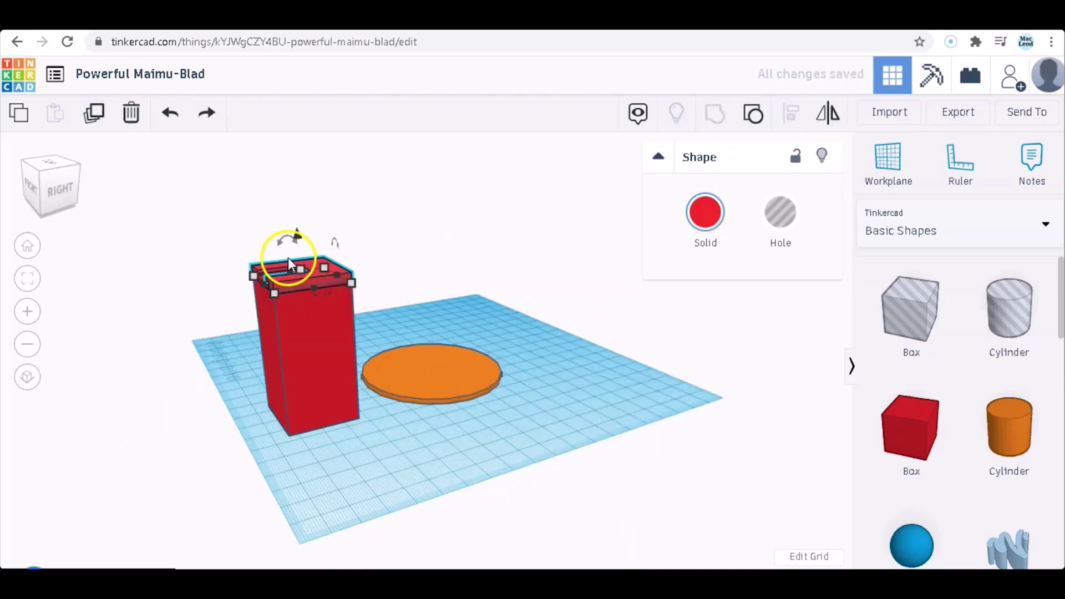
Step: Move the slotted block about 64 mm clear of the tall red column and tilt it to -18°
left_click_drag(294, 282, 366, 331)
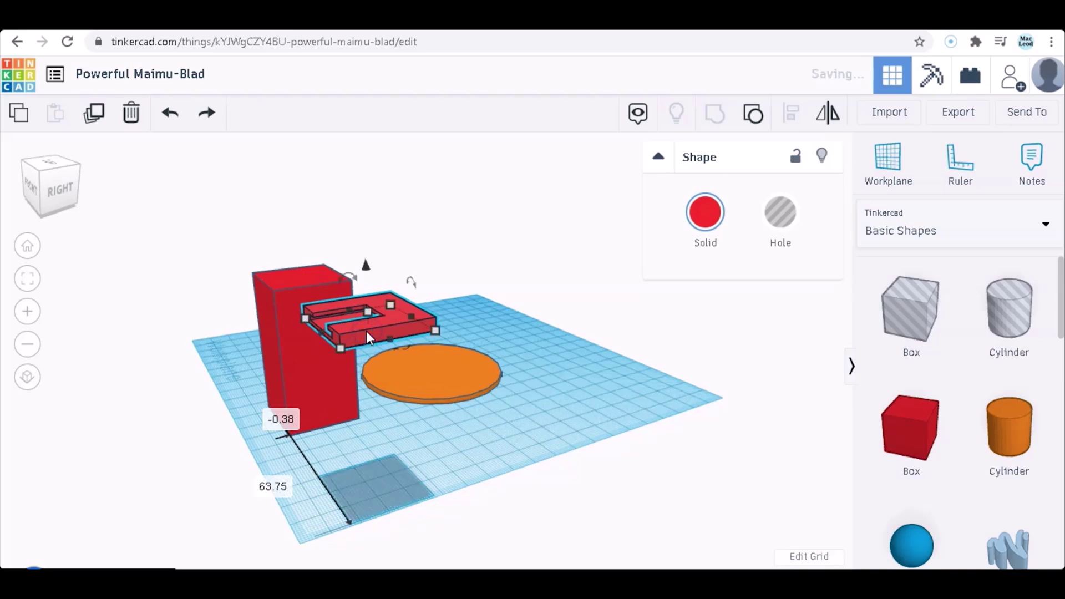
left_click_drag(348, 276, 368, 280)
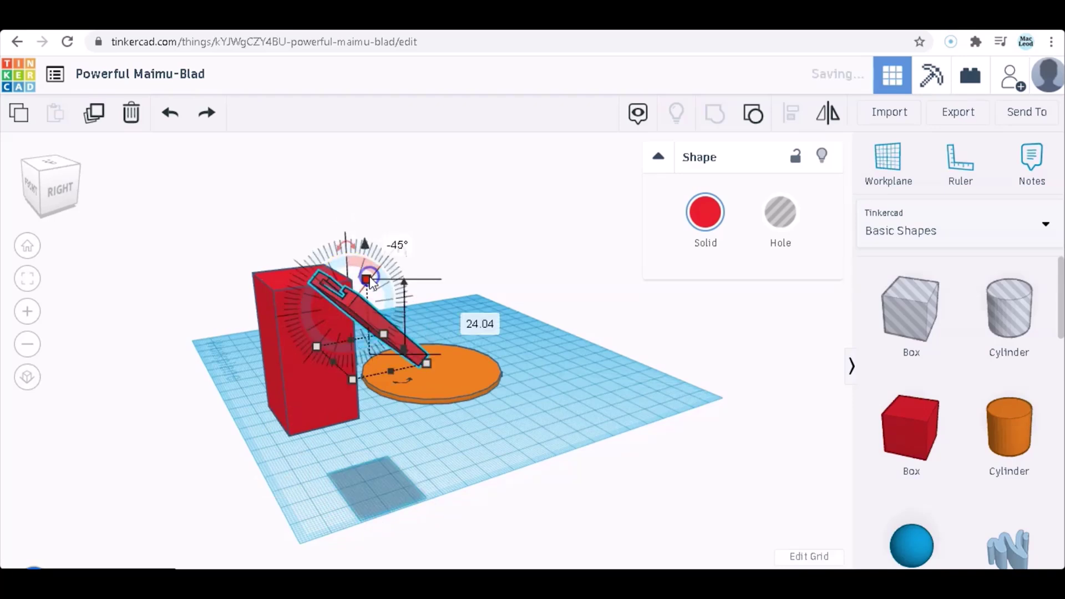
left_click(387, 232)
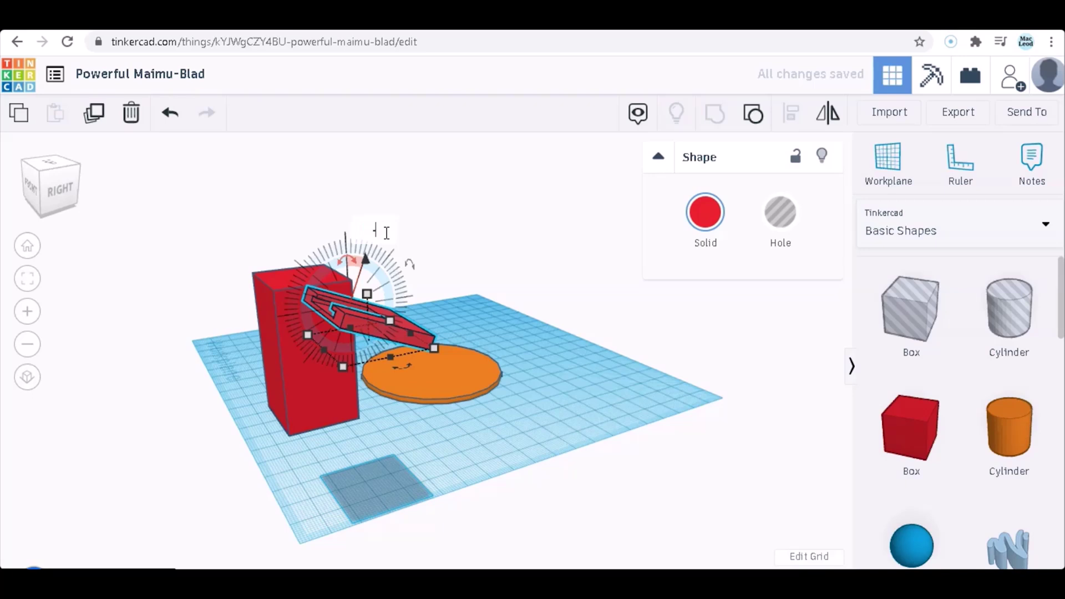
type("-18")
key("Return")
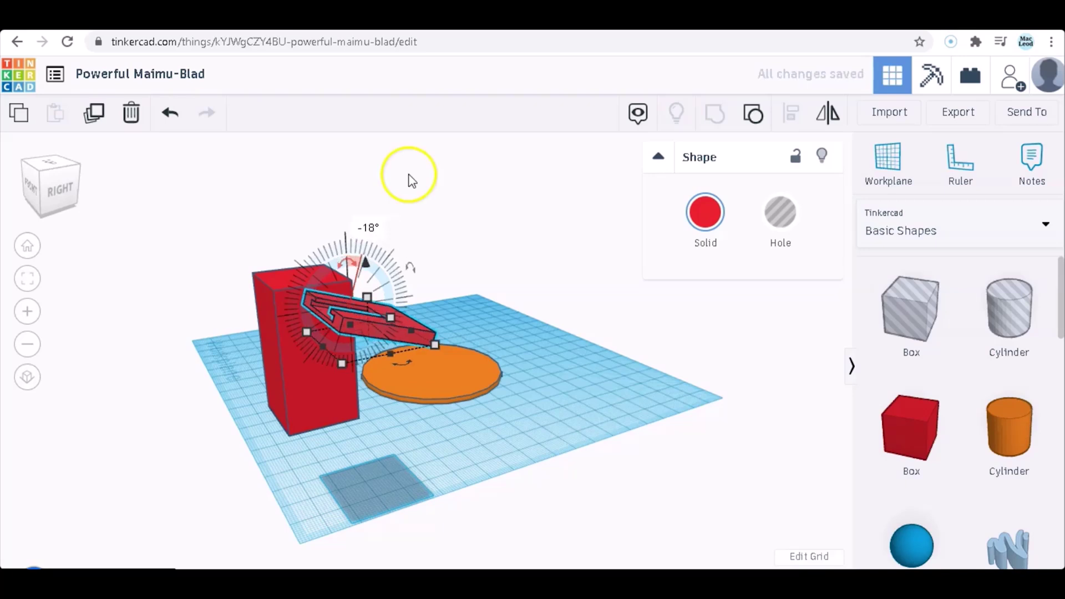
Step: Add a hole box about 57 by 49 mm on the workplane and tilt it to -18°
left_click(331, 394)
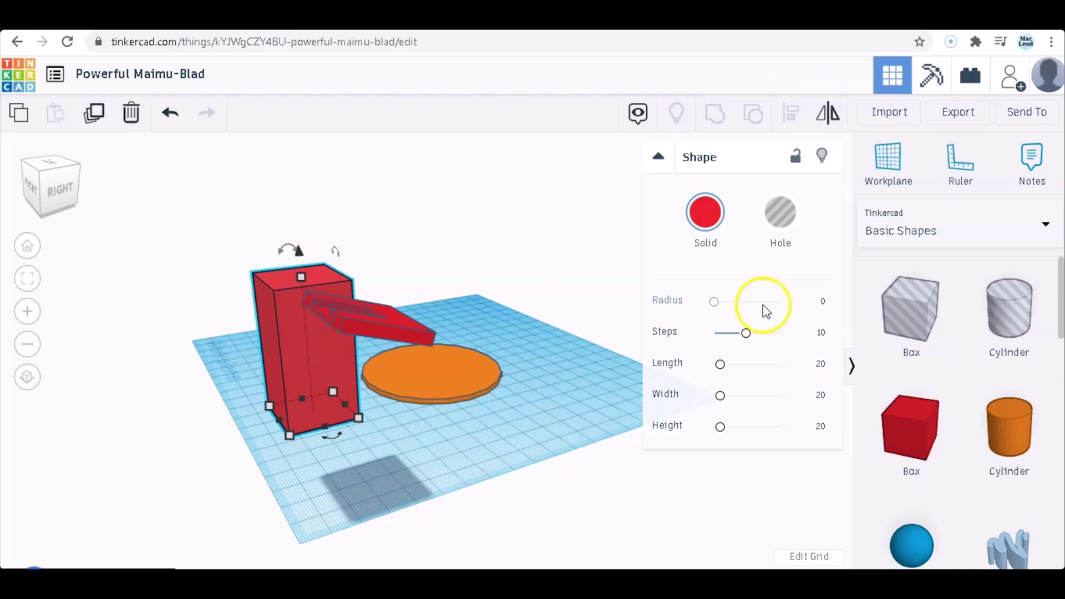
left_click_drag(904, 311, 544, 490)
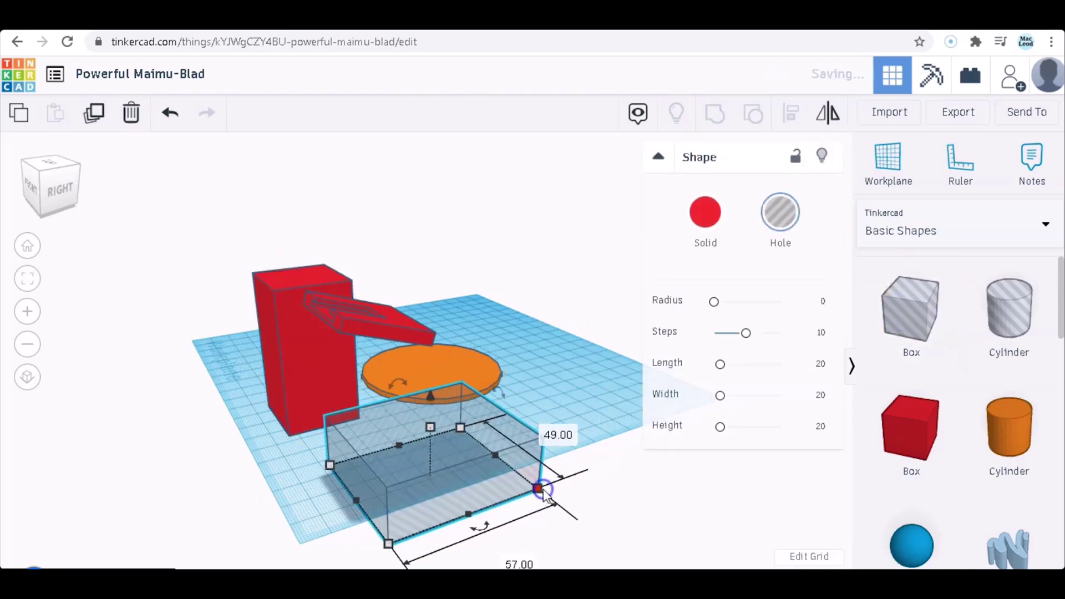
mouse_move(401, 378)
left_mouse_down()
mouse_move(446, 371)
mouse_move(416, 390)
left_mouse_up()
left_click(442, 304)
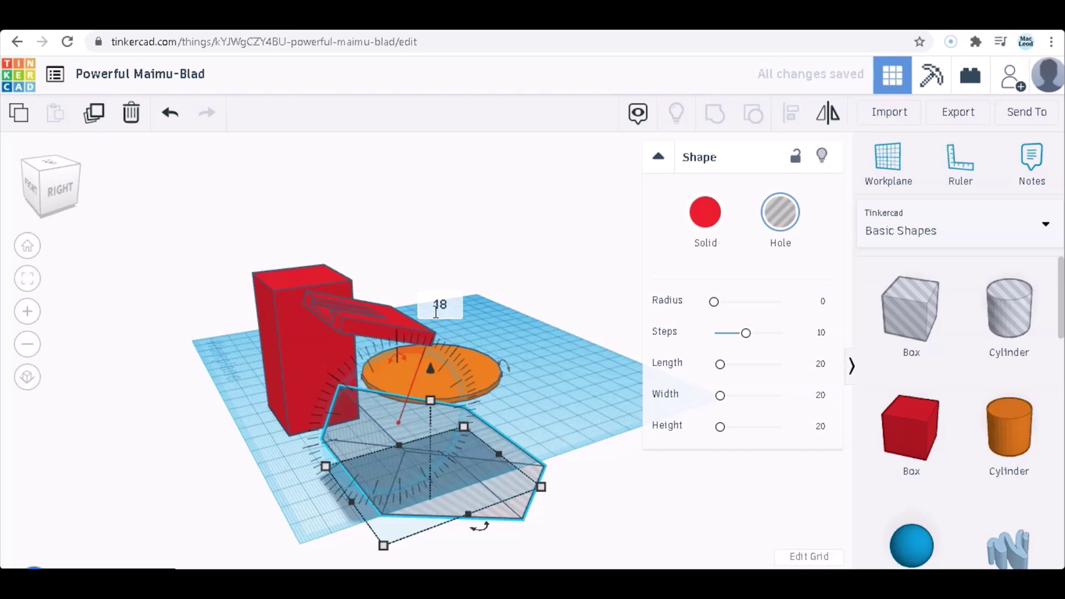
key("Return")
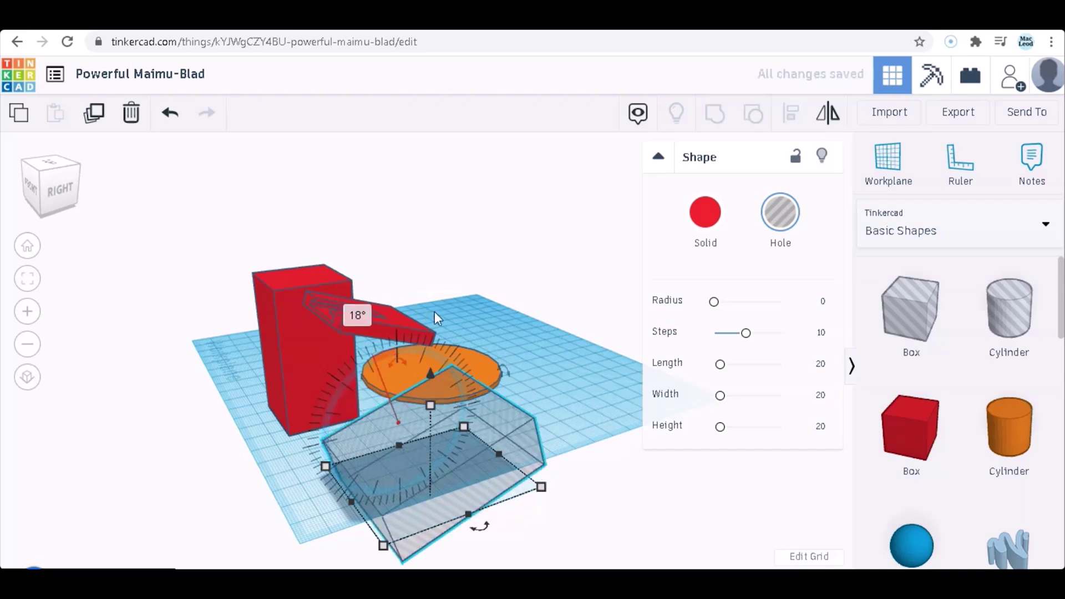
left_click(358, 314)
key("BackSpace")
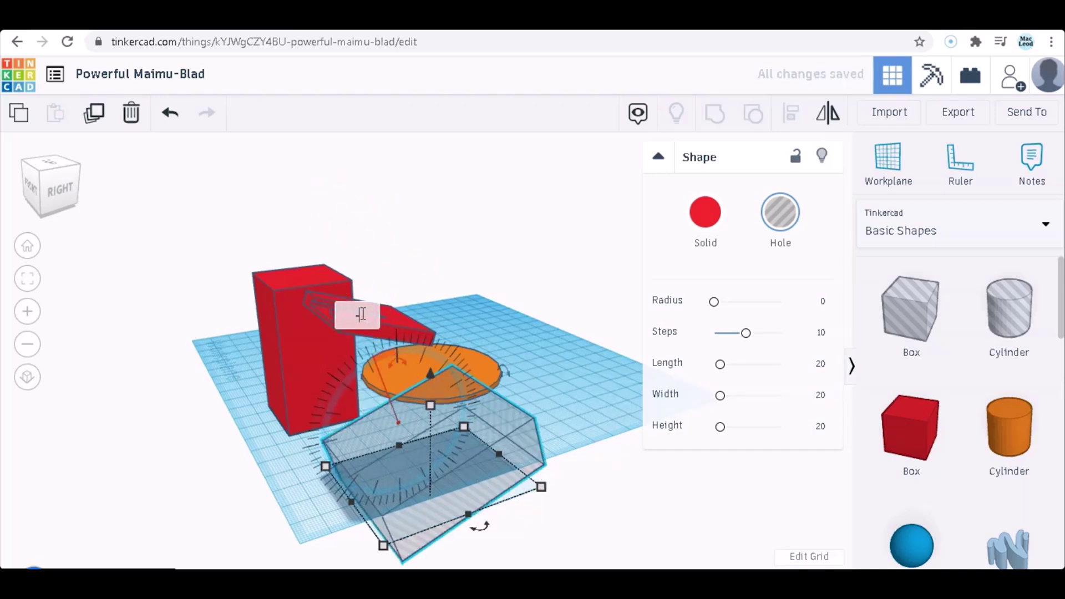
key("Return")
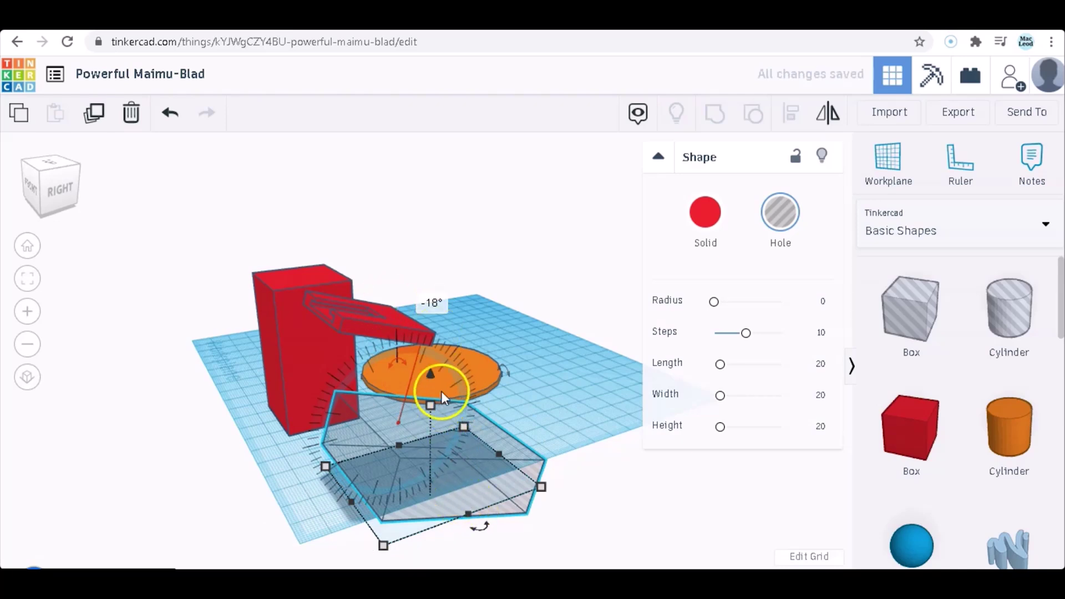
Step: Raise the tilted hole box and position it over the upper end of the tall red column
left_click_drag(431, 372, 449, 278)
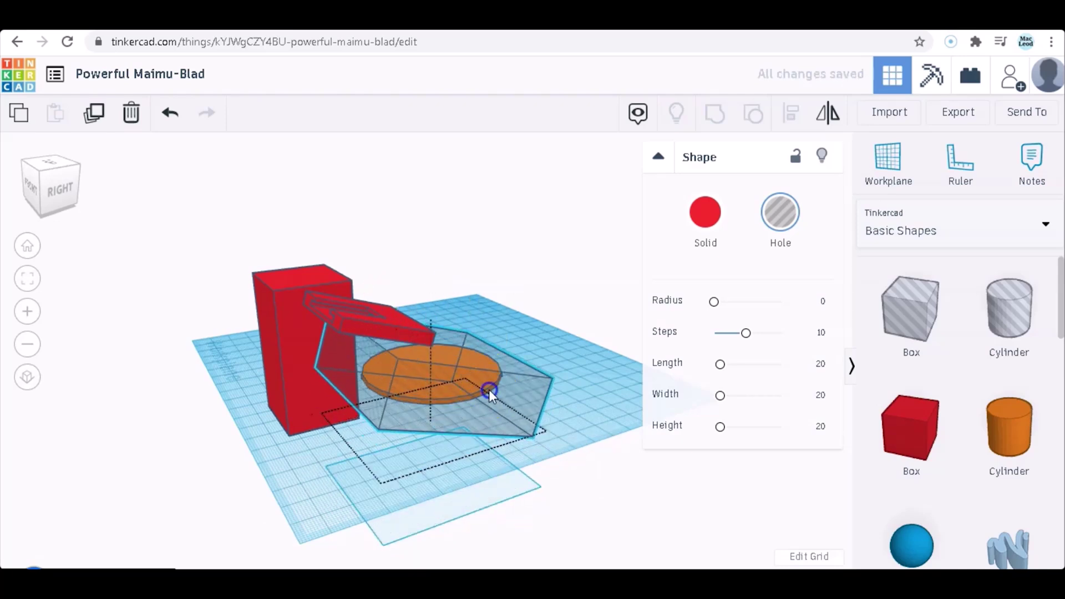
left_click_drag(489, 390, 327, 336)
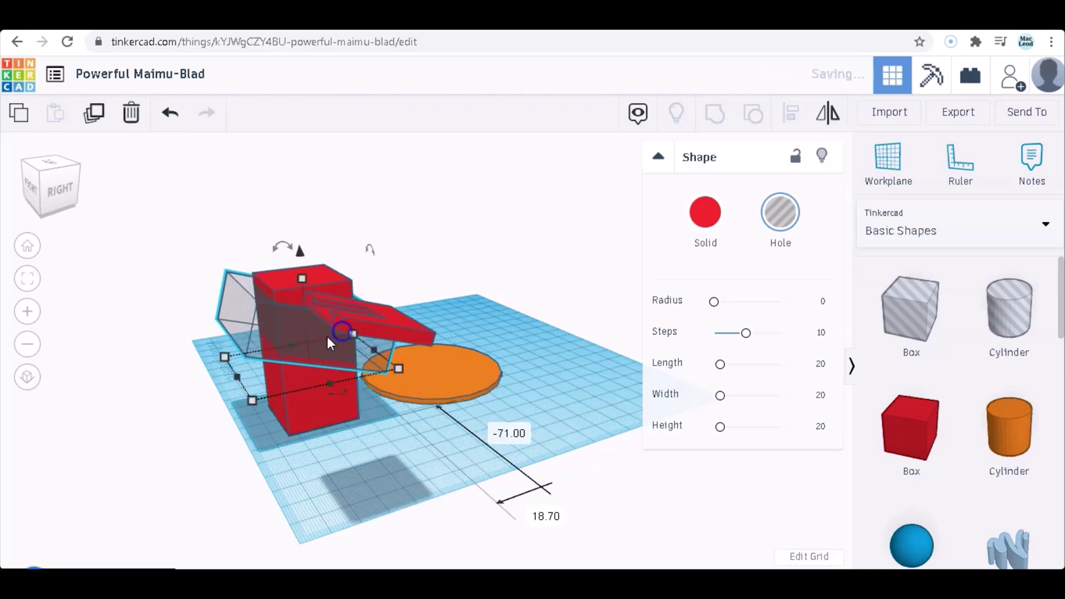
left_click_drag(300, 249, 301, 195)
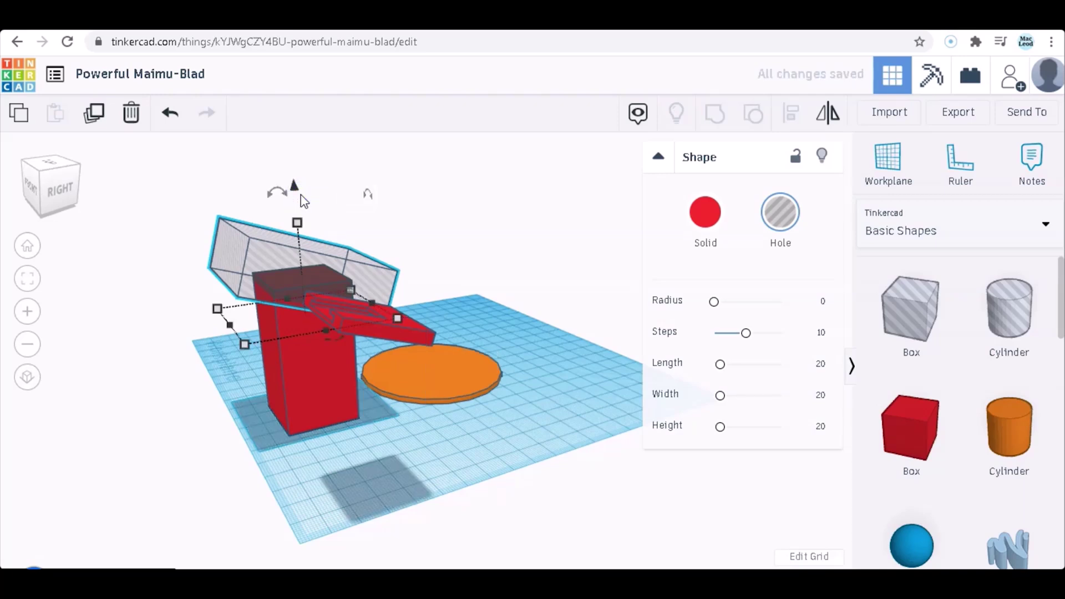
left_click(32, 173)
left_click(31, 175)
left_click(22, 179)
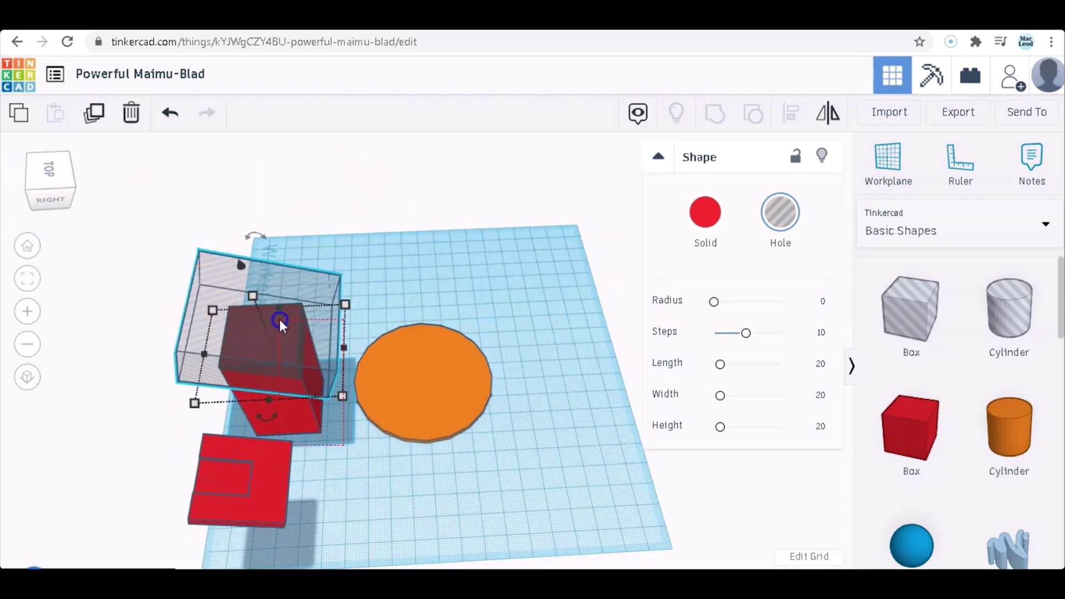
Step: Group the tilted hole box with the tall red column to cut its upper end at a slant
left_click_drag(280, 320, 277, 318)
left_click(465, 269)
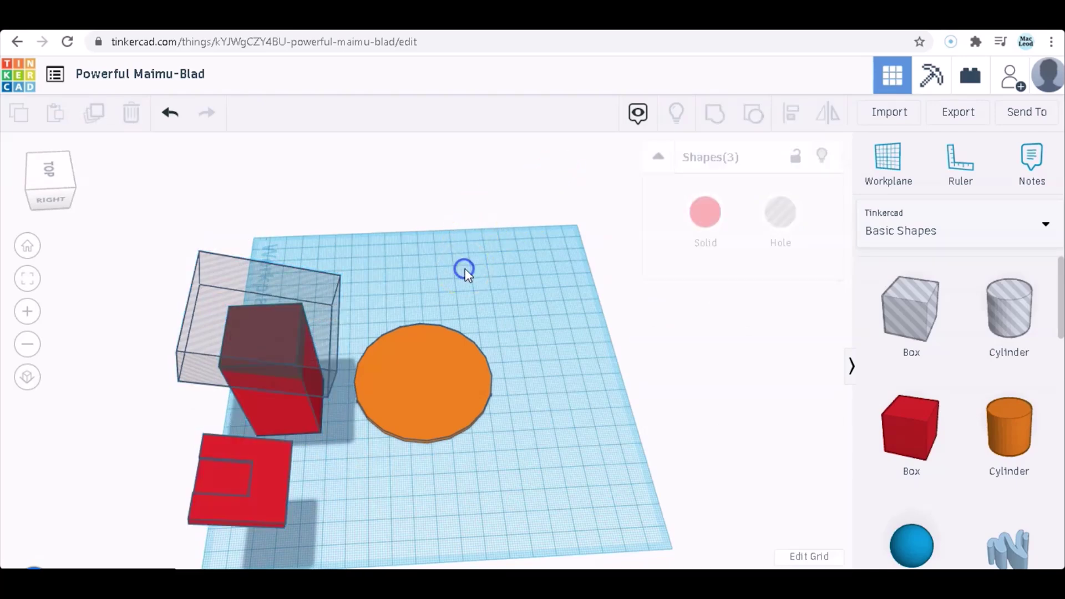
left_click(48, 187)
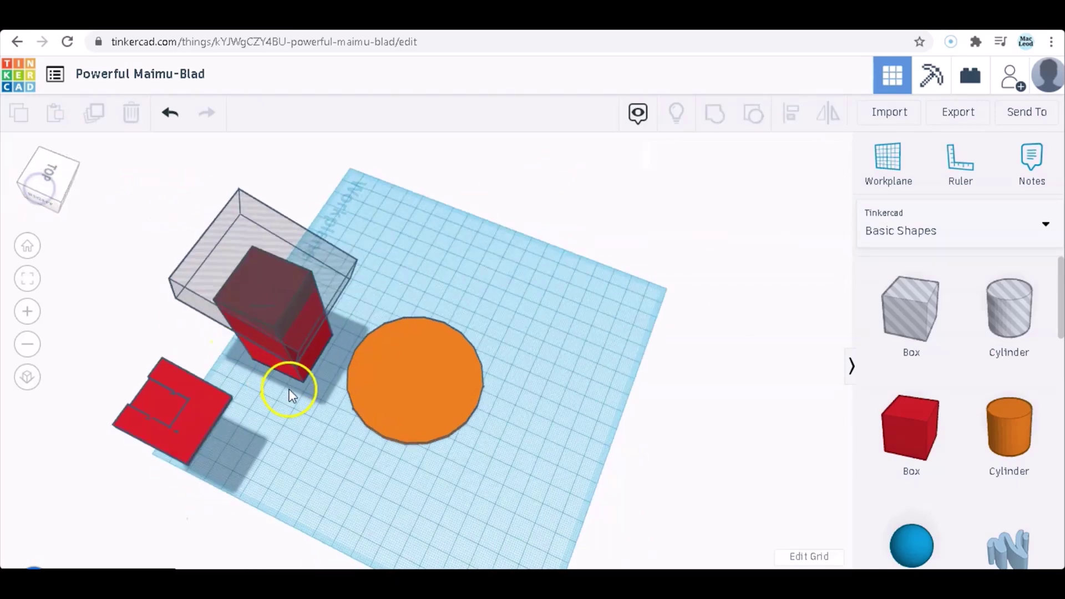
left_click(290, 302)
left_click(714, 114)
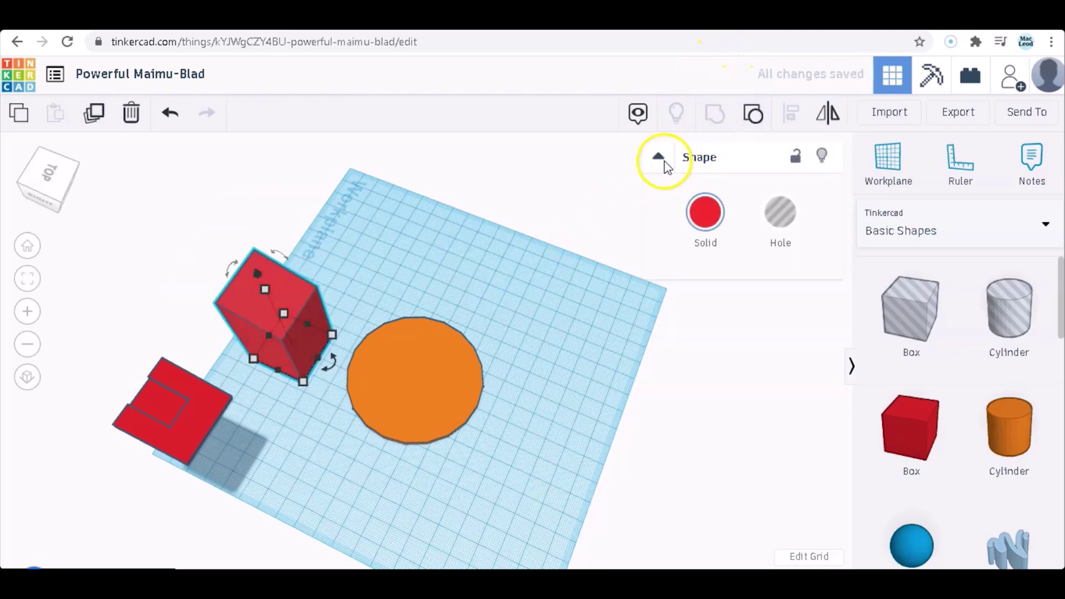
Step: Align the tilted slotted block with the slanted column, centring them in width and depth
mouse_move(39, 177)
left_mouse_down()
mouse_move(61, 168)
mouse_move(44, 174)
left_mouse_up()
left_click(45, 188)
left_click_drag(231, 328, 378, 488)
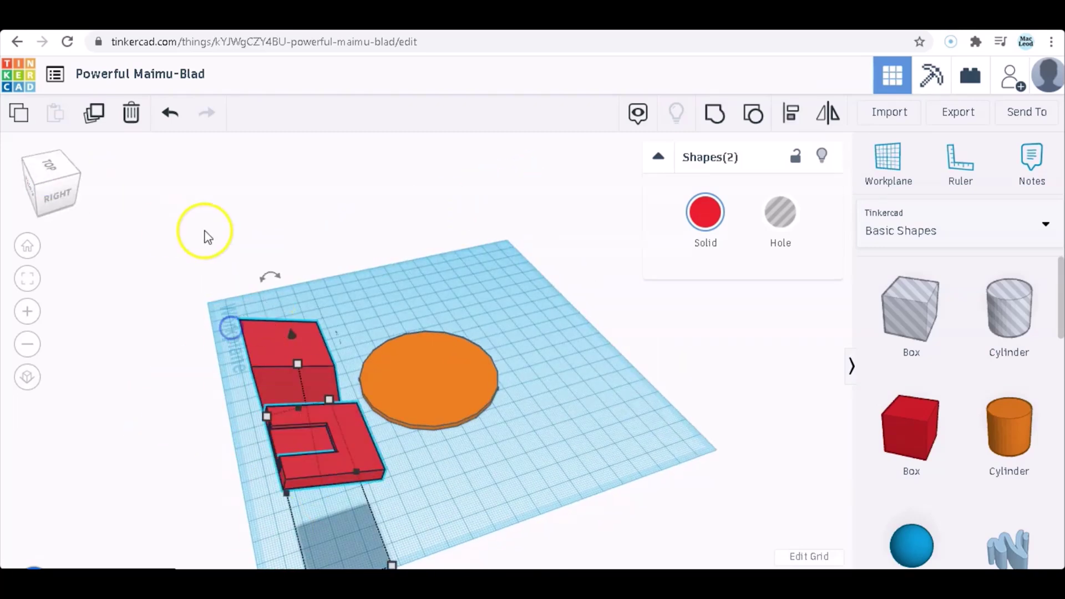
left_click(787, 115)
left_click(271, 505)
left_click(342, 526)
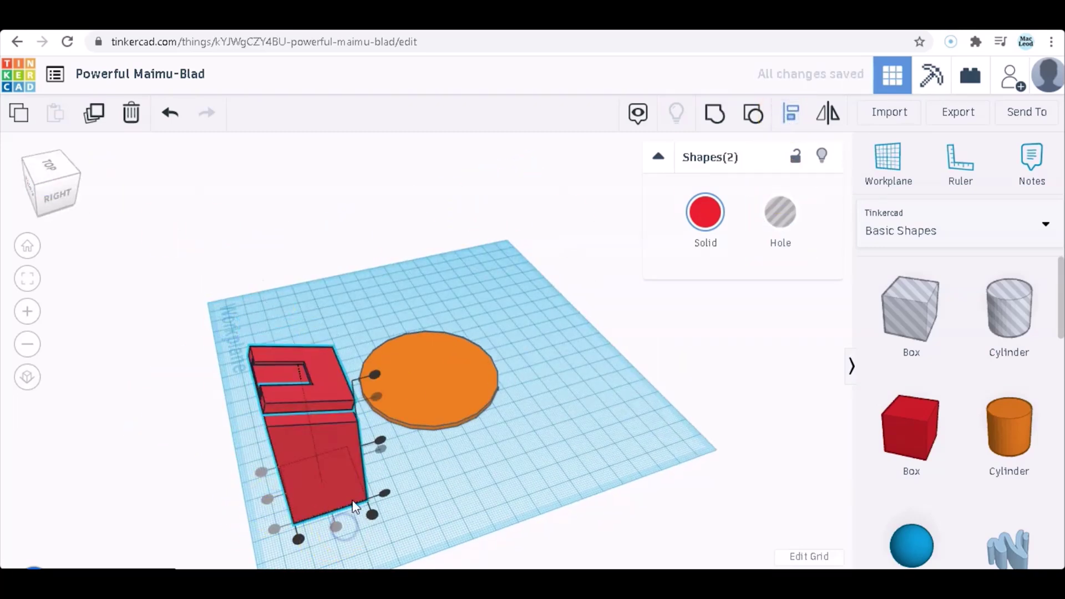
left_click(329, 379)
left_click(500, 472)
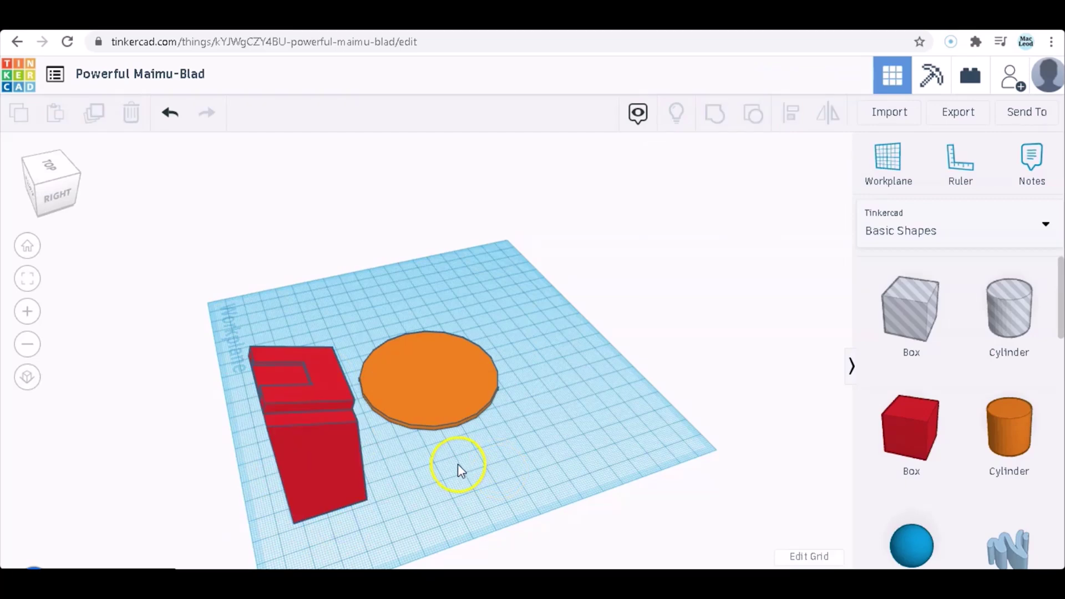
Step: Lower the slotted block about 7.5 mm onto the column's slanted upper face
scroll(458, 464, "up", 2)
mouse_move(69, 195)
left_mouse_down()
mouse_move(65, 181)
mouse_move(70, 192)
left_mouse_up()
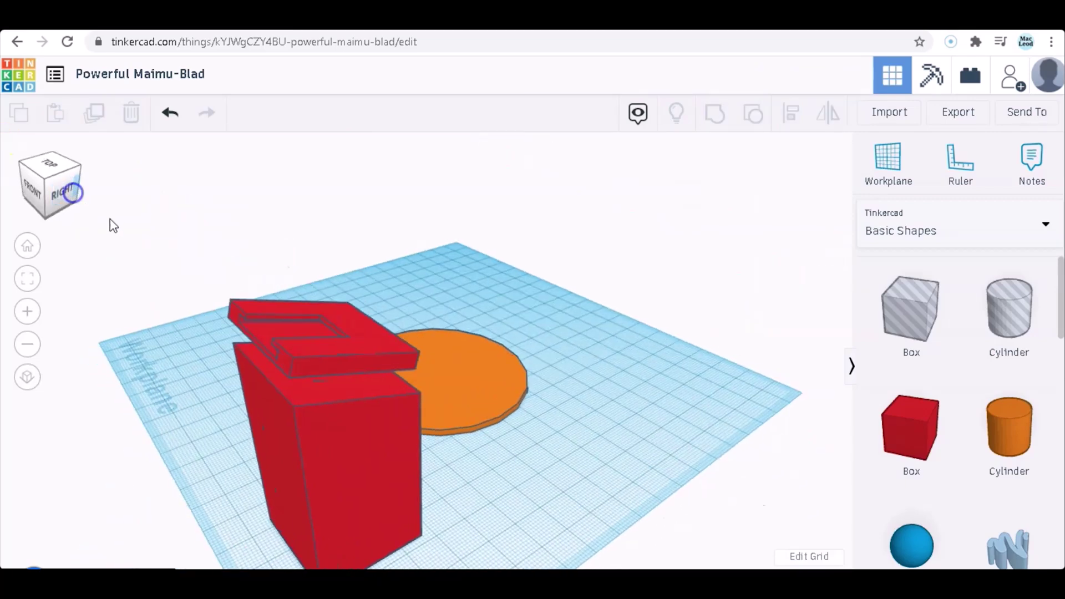
left_click(323, 364)
left_click_drag(321, 280, 323, 307)
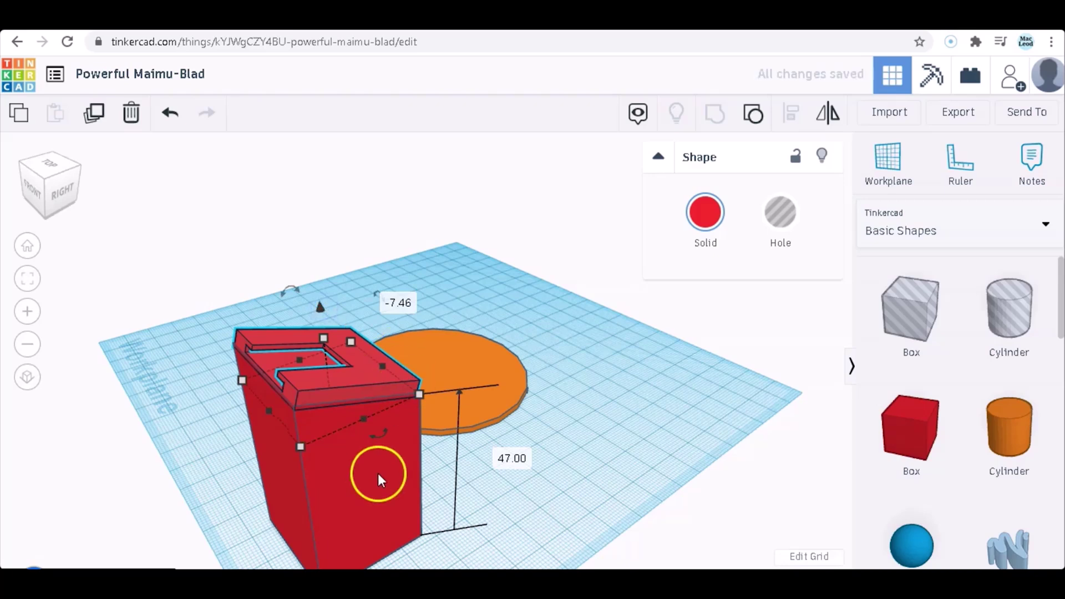
left_click(541, 486)
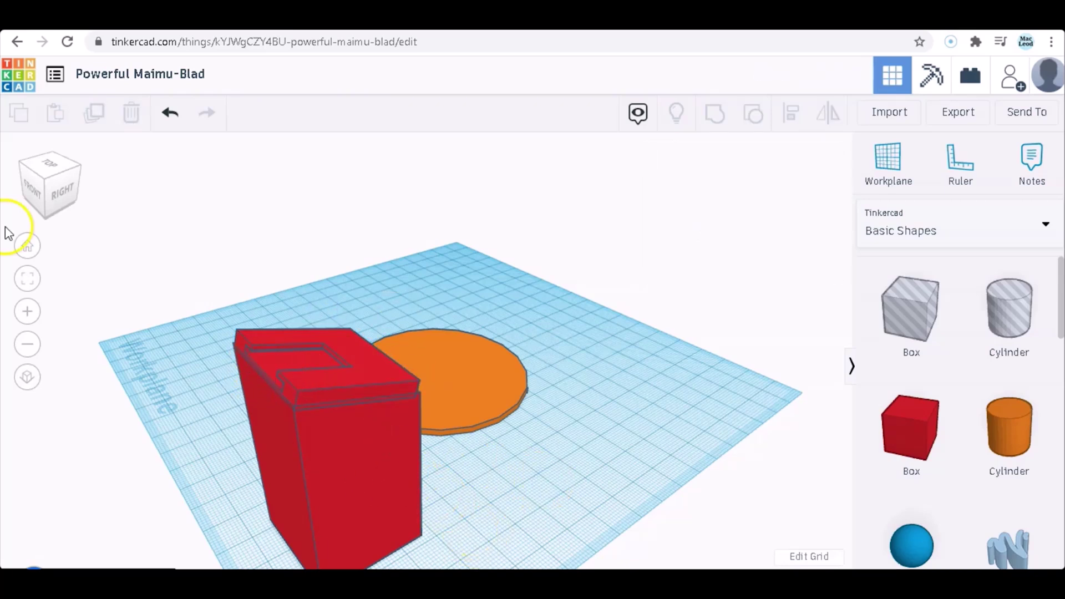
Step: Group the slotted block and the slanted column into one shape
left_click(51, 184)
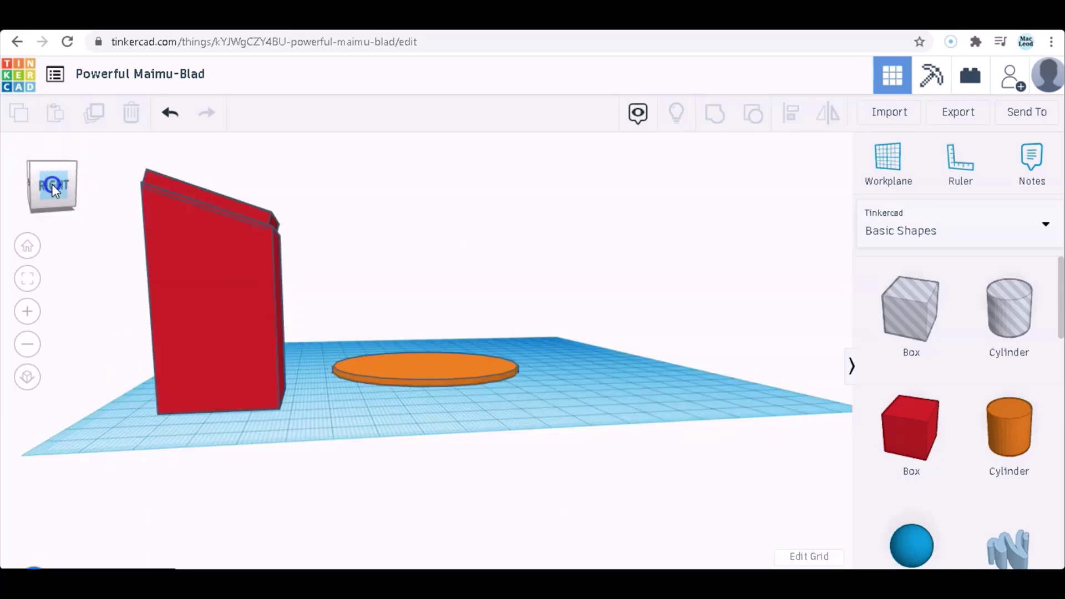
left_click_drag(52, 184, 204, 393)
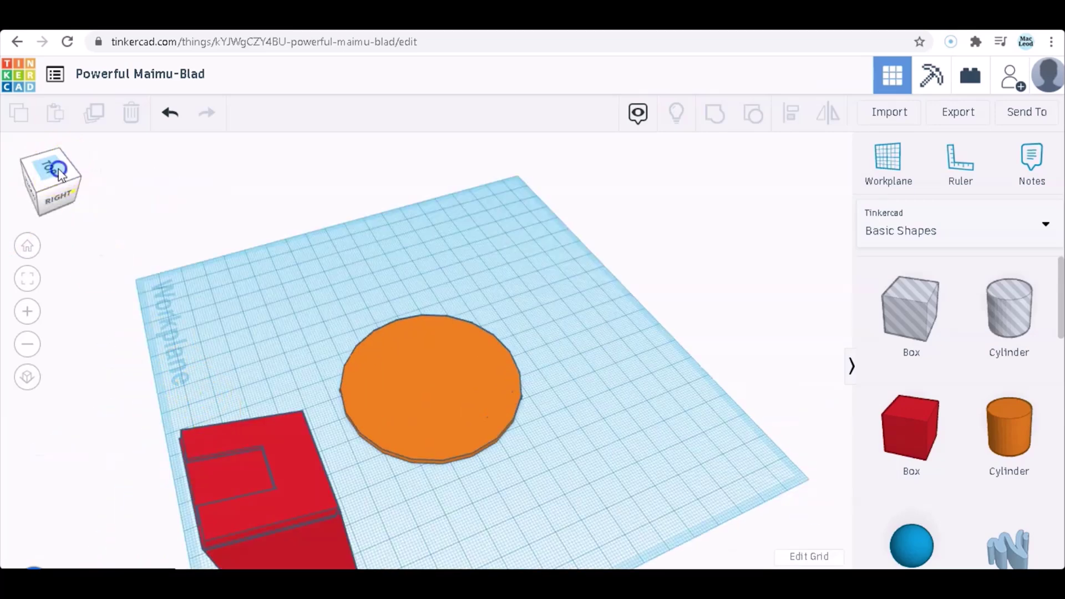
left_click(55, 166)
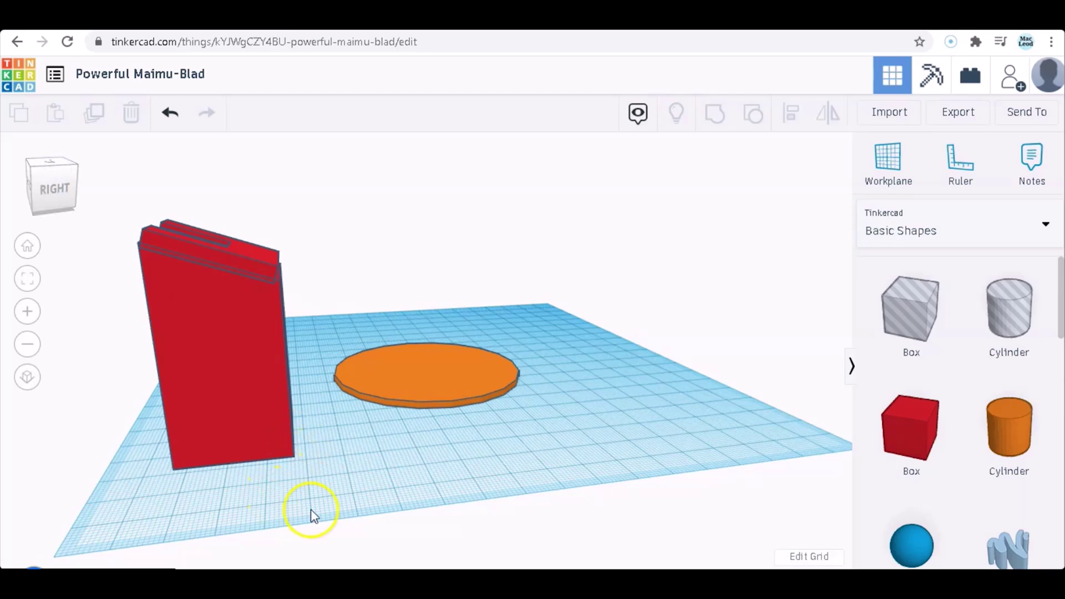
left_click_drag(309, 511, 154, 226)
left_click(718, 114)
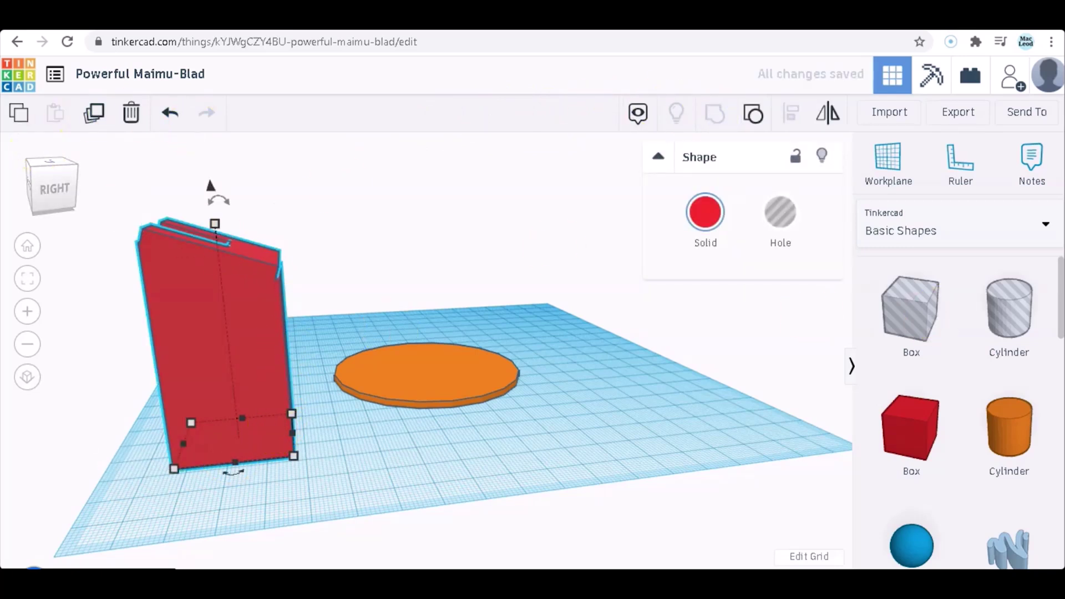
Step: Add a hole box about 11 by 71 mm and 57 mm tall beside the column's lower sloped end
left_click(924, 320)
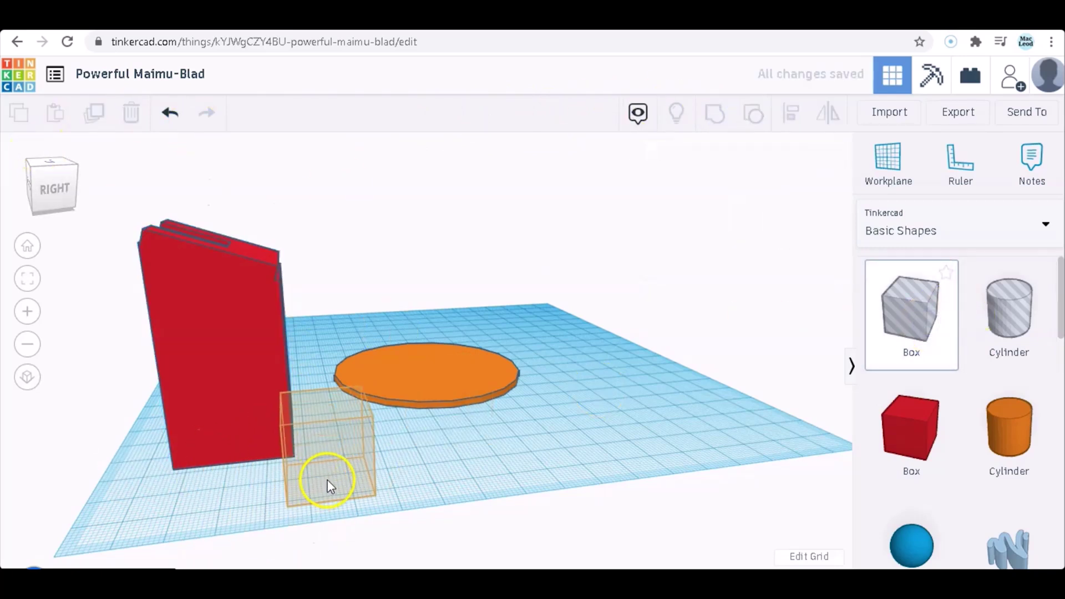
left_click(338, 481)
left_click_drag(371, 465, 322, 394)
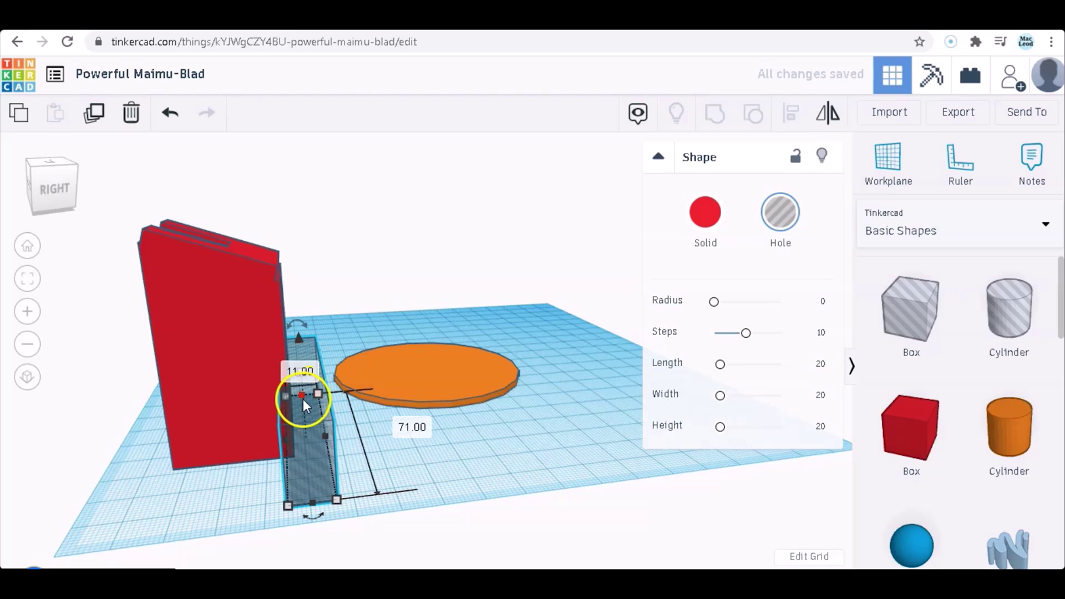
left_click(440, 454)
left_click(325, 430)
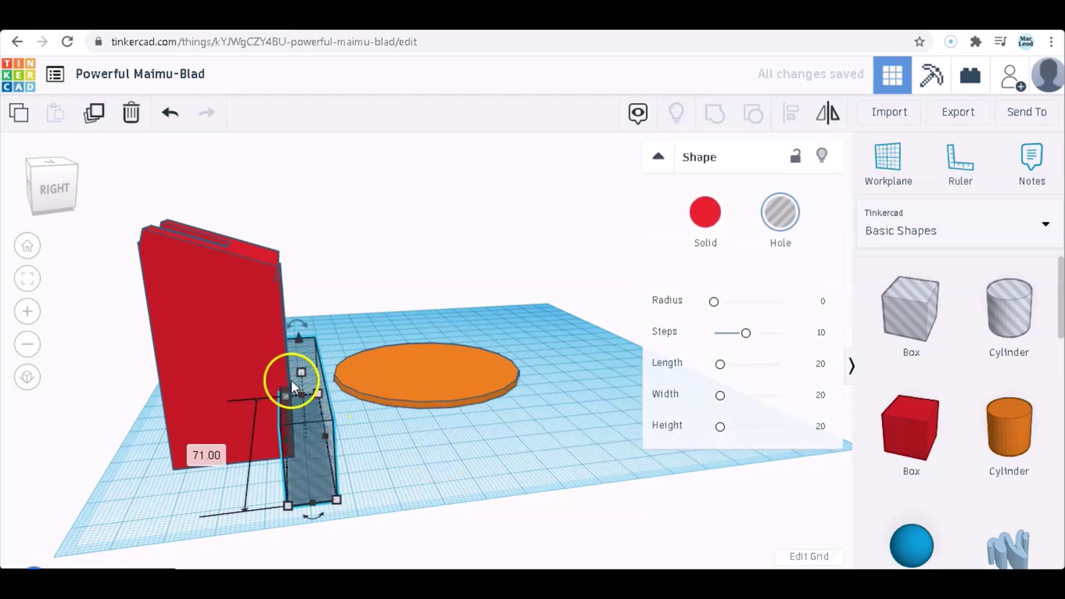
left_click_drag(302, 373, 293, 244)
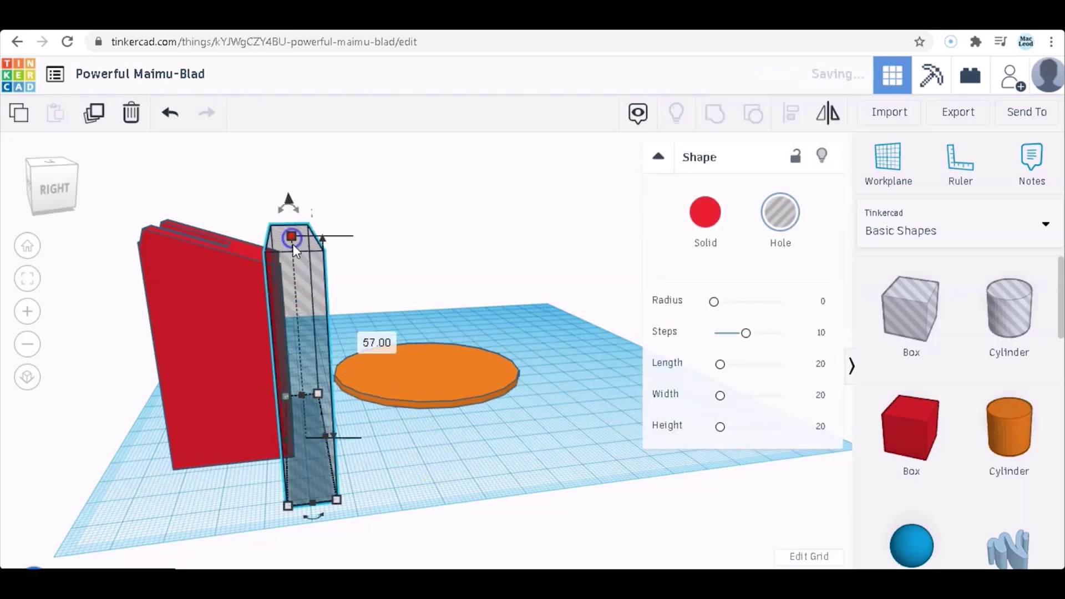
Step: Position the tall hole box against the column's shorter side and group them to trim the overhanging edge
left_click_drag(303, 309, 326, 290)
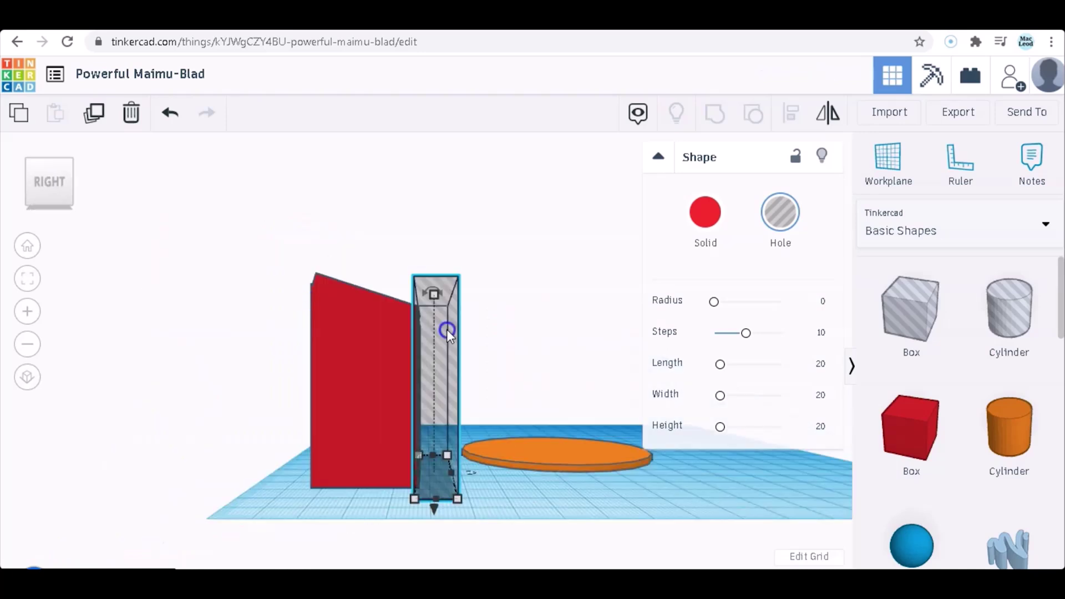
left_click_drag(448, 328, 443, 328)
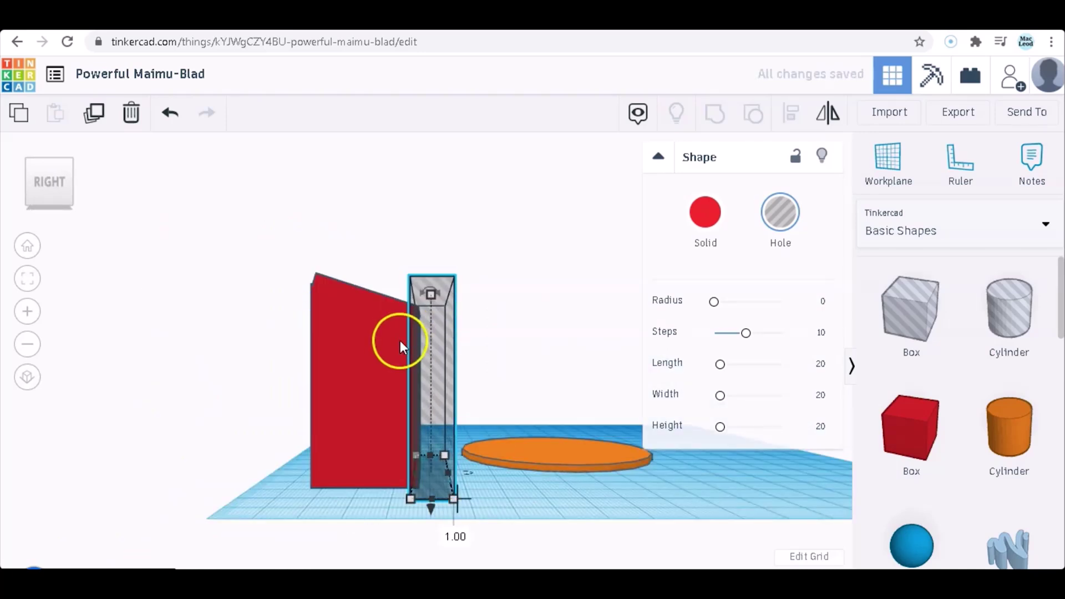
left_click_drag(459, 521, 402, 479)
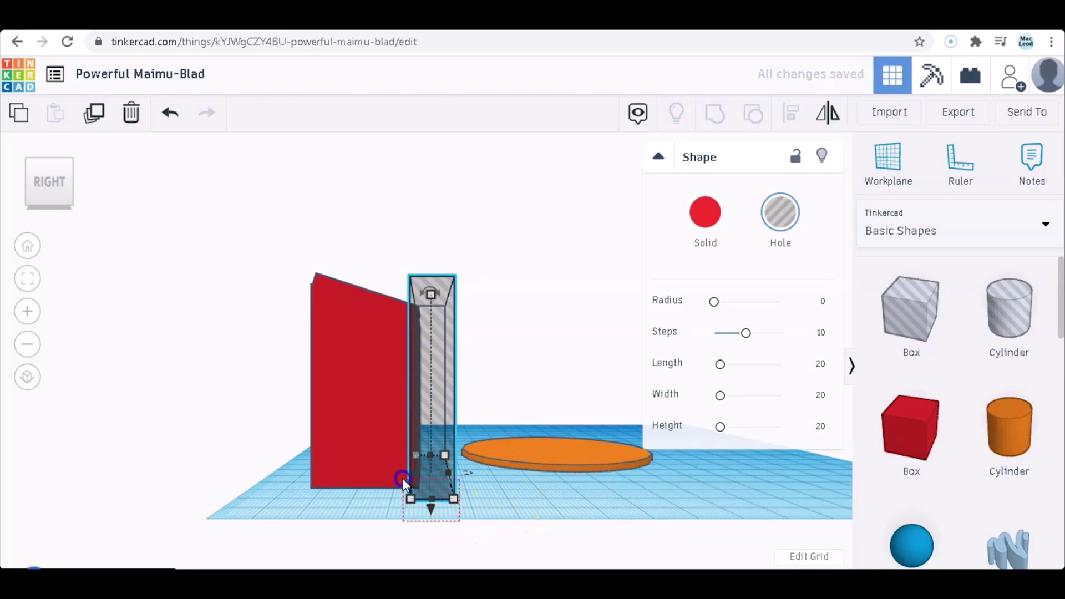
left_click(371, 443, "shift")
left_click(717, 113)
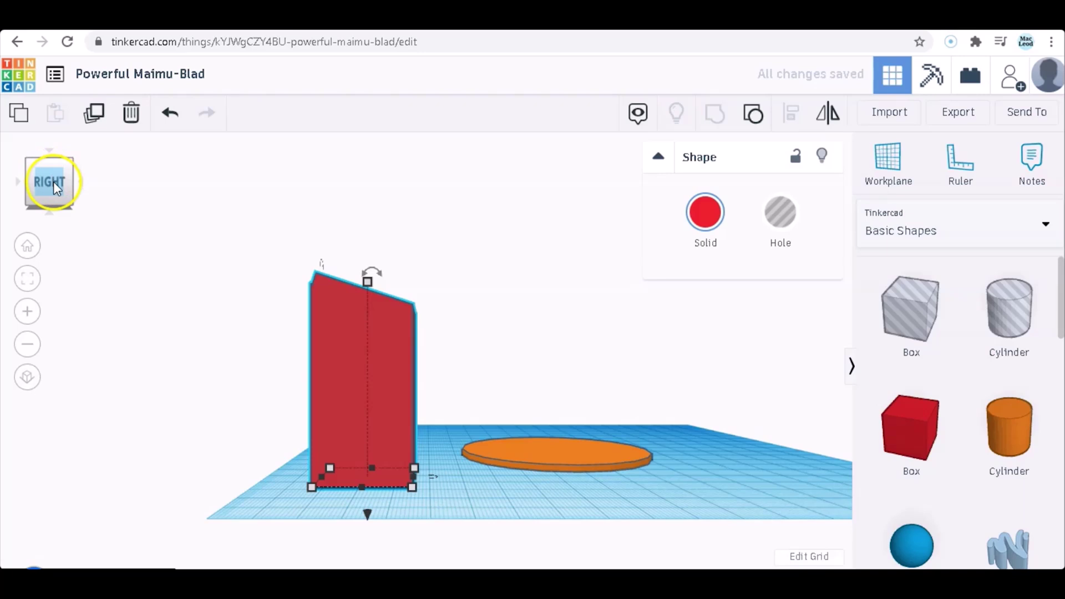
Step: Add a hole box beside the column's taller side and stretch it to 69 mm tall, higher than the column
mouse_move(53, 182)
left_mouse_down()
mouse_move(63, 197)
mouse_move(58, 184)
left_mouse_up()
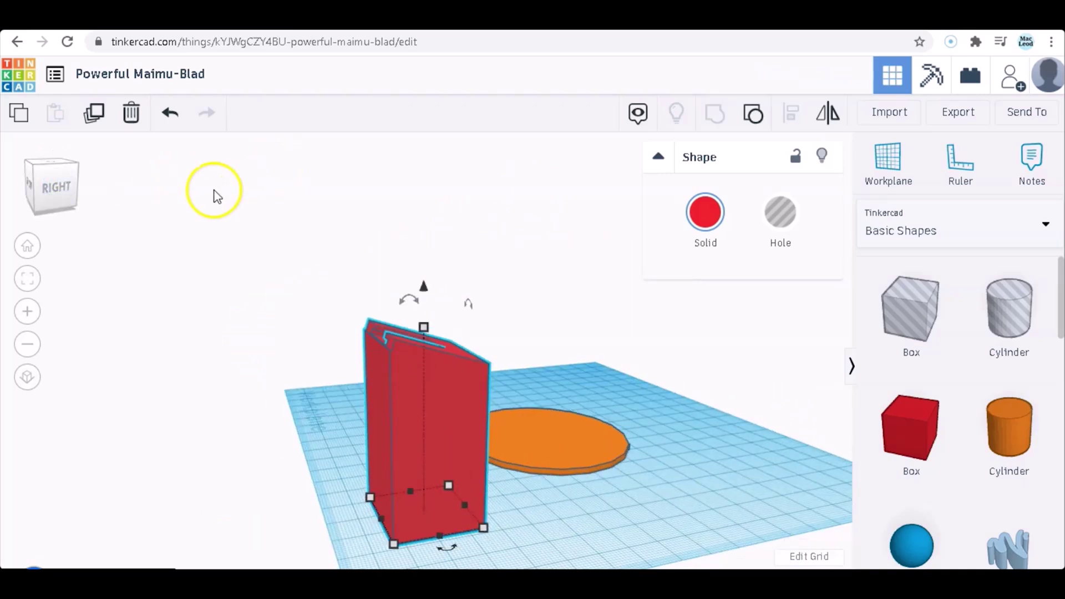
left_click_drag(923, 335, 338, 295)
left_click(338, 449)
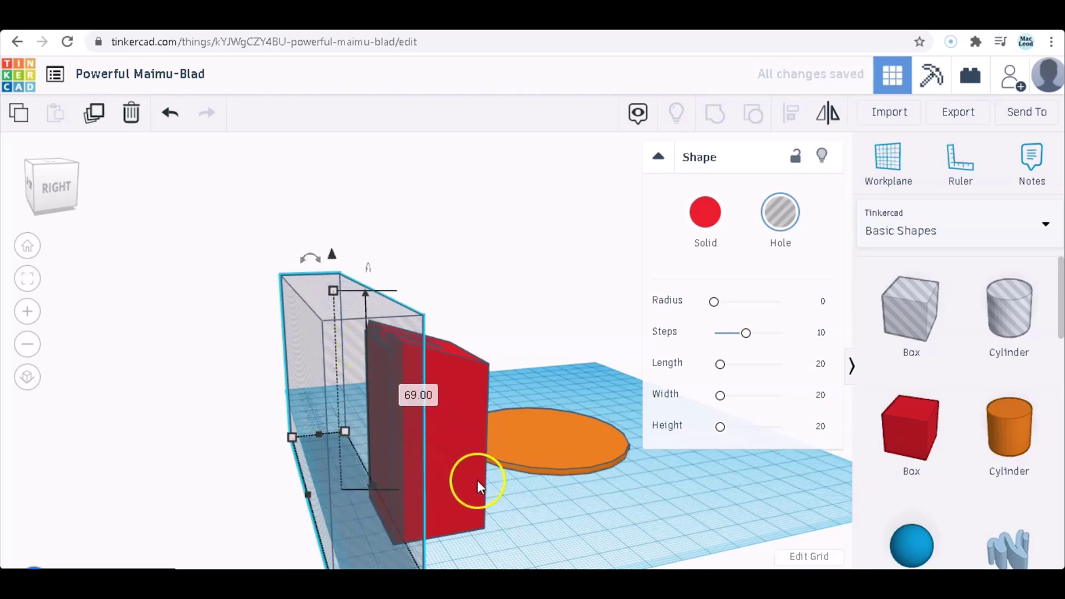
Step: Position the 69 mm tall hole box against the column's taller side and group them to trim the overhanging edge
left_click(52, 189)
middle_click_drag(172, 373, 321, 396)
left_click_drag(393, 373, 385, 374)
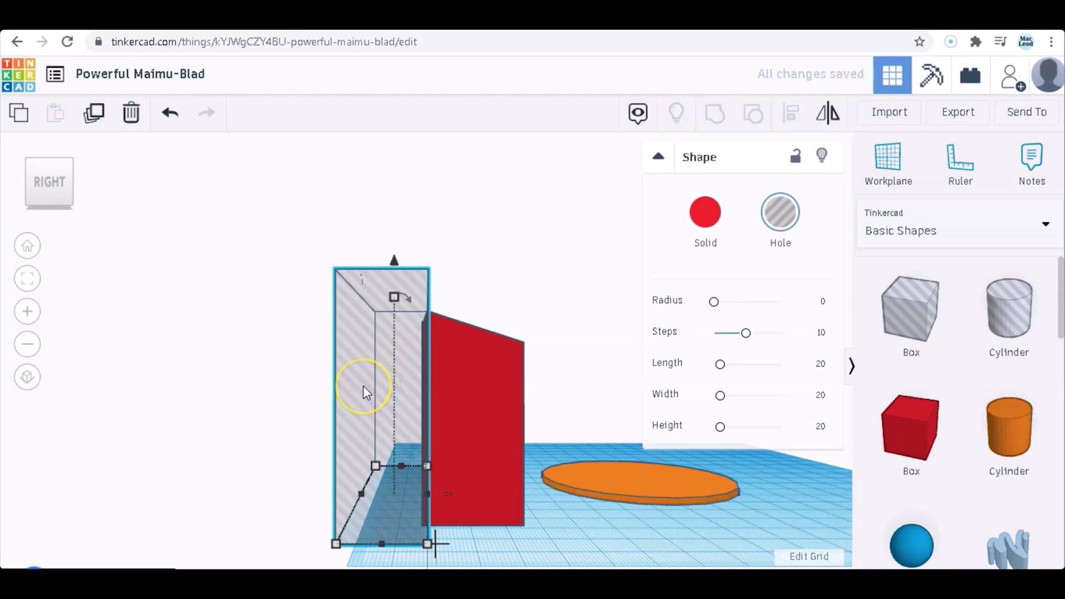
scroll(333, 387, "down", 2)
scroll(331, 387, "up", 3)
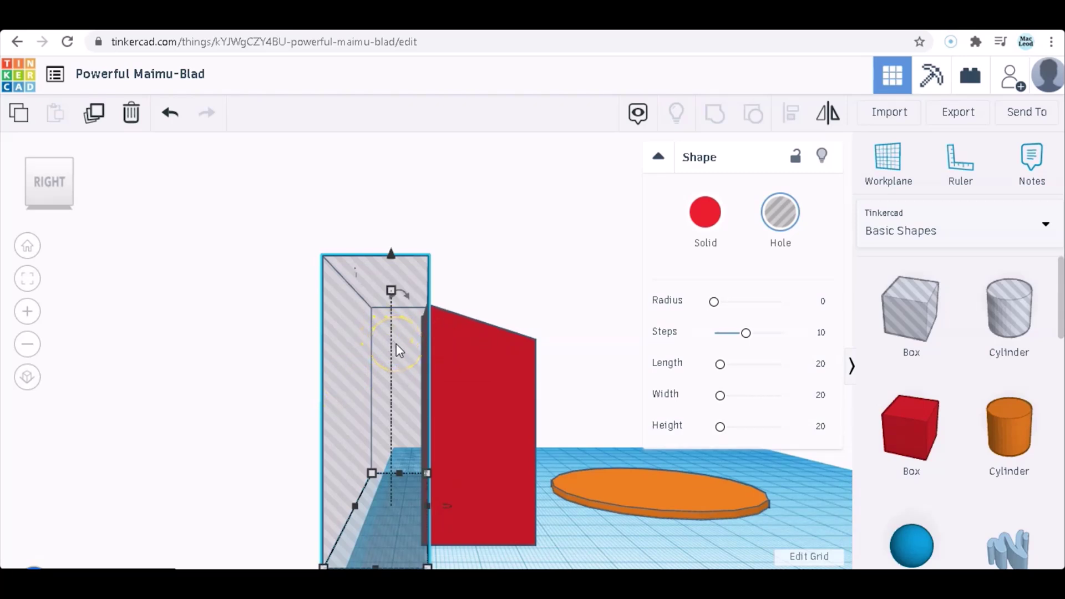
left_click_drag(490, 552, 344, 397)
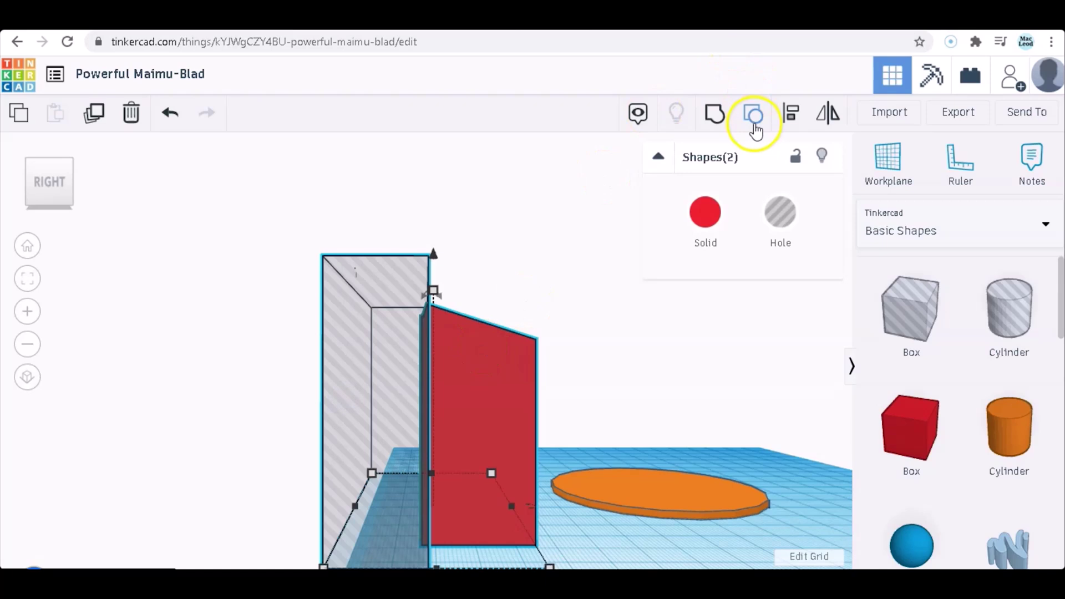
left_click(715, 114)
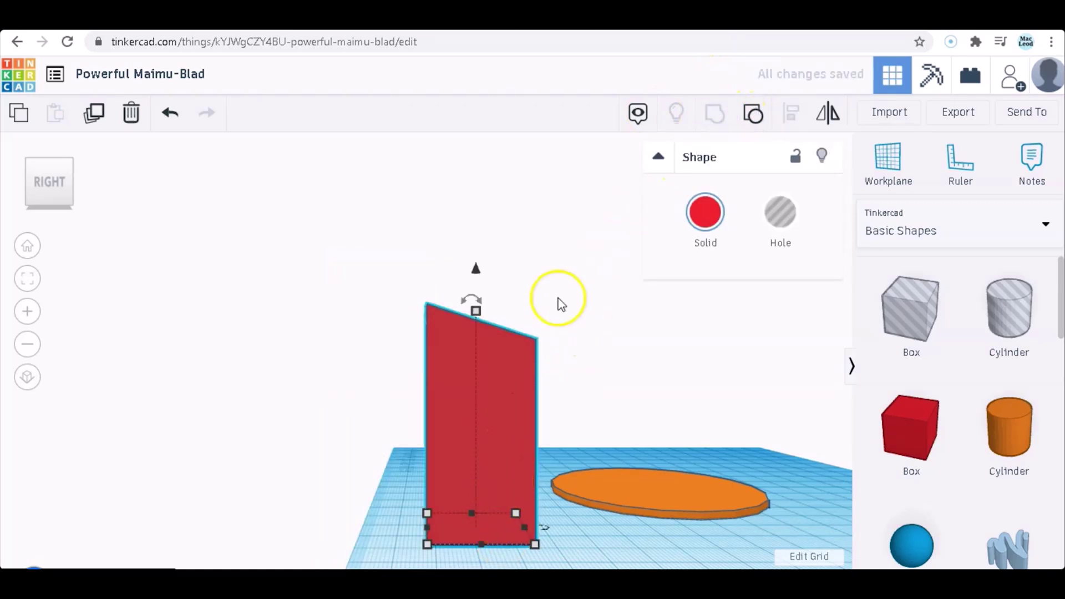
Step: Align the column with the orange disc so it is centred in both horizontal directions and both sit on the same base level
left_click_drag(47, 189, 71, 188)
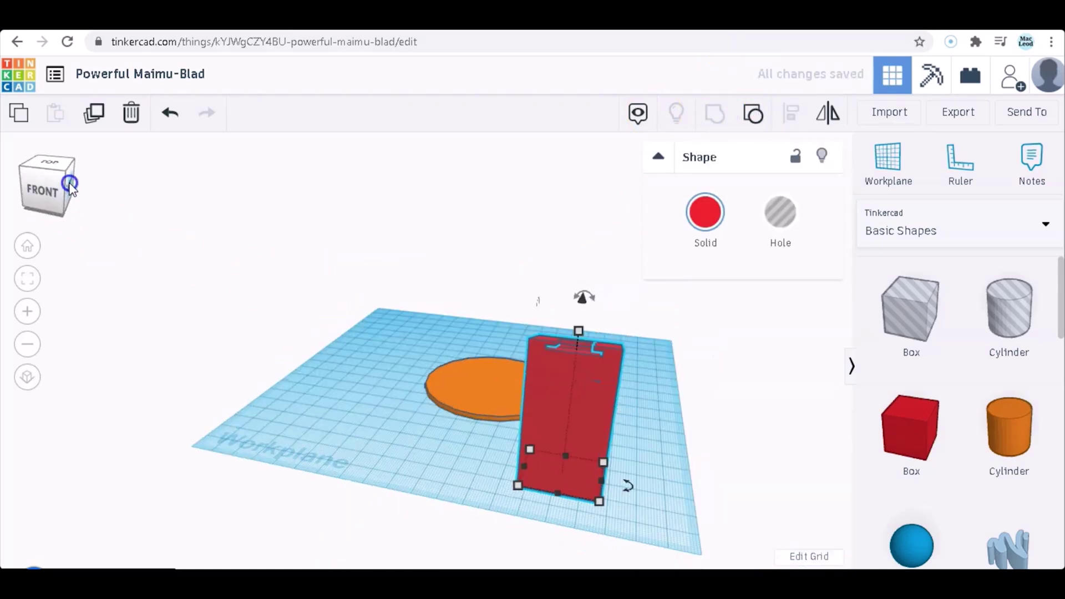
left_click(43, 183)
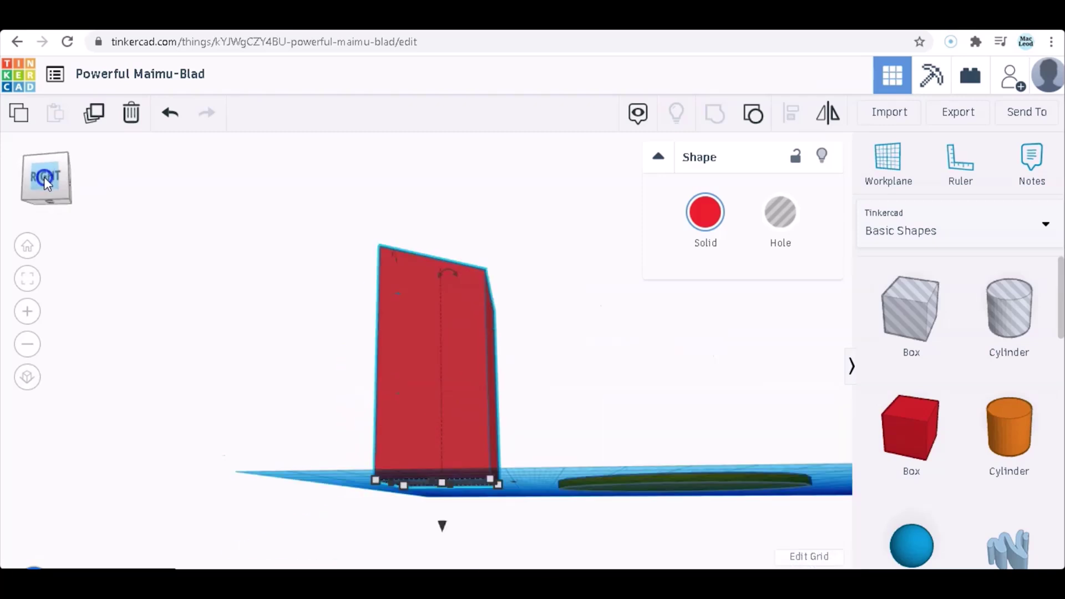
left_click_drag(45, 177, 74, 188)
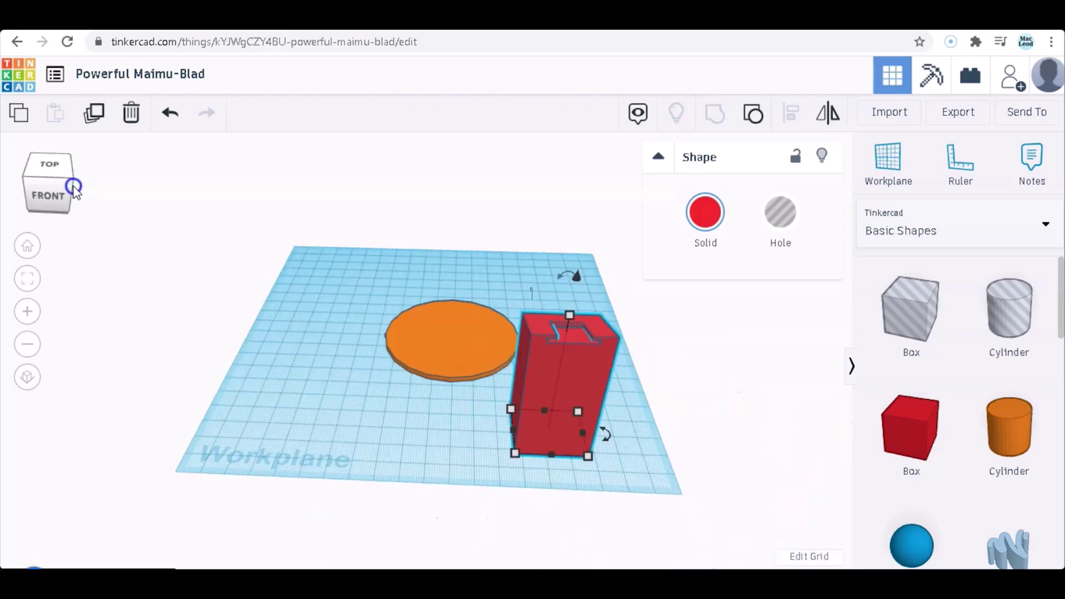
left_click_drag(611, 481, 373, 321)
left_click(791, 114)
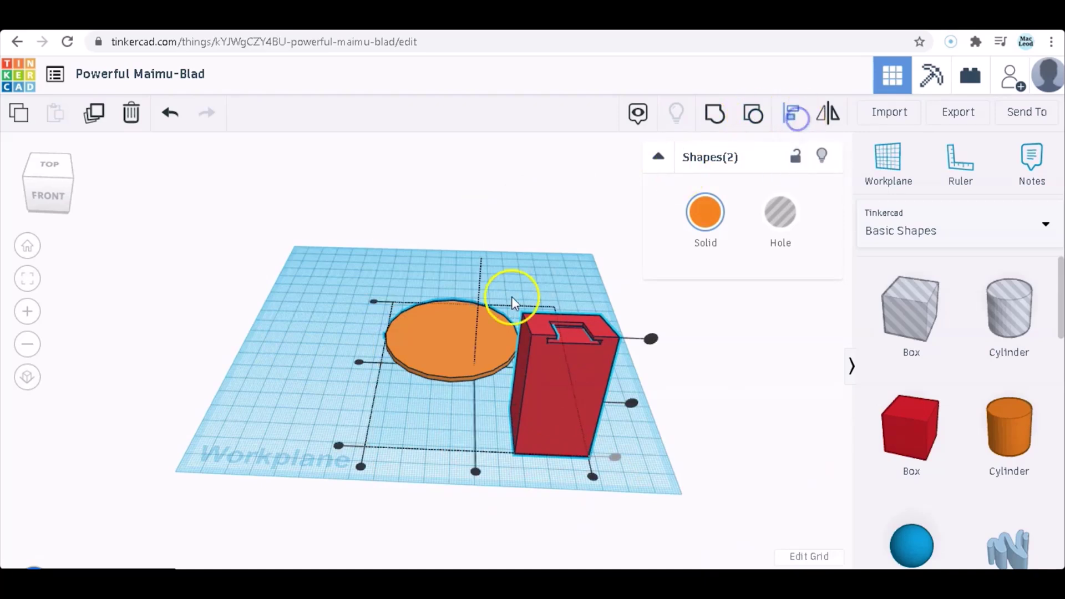
left_click(359, 362)
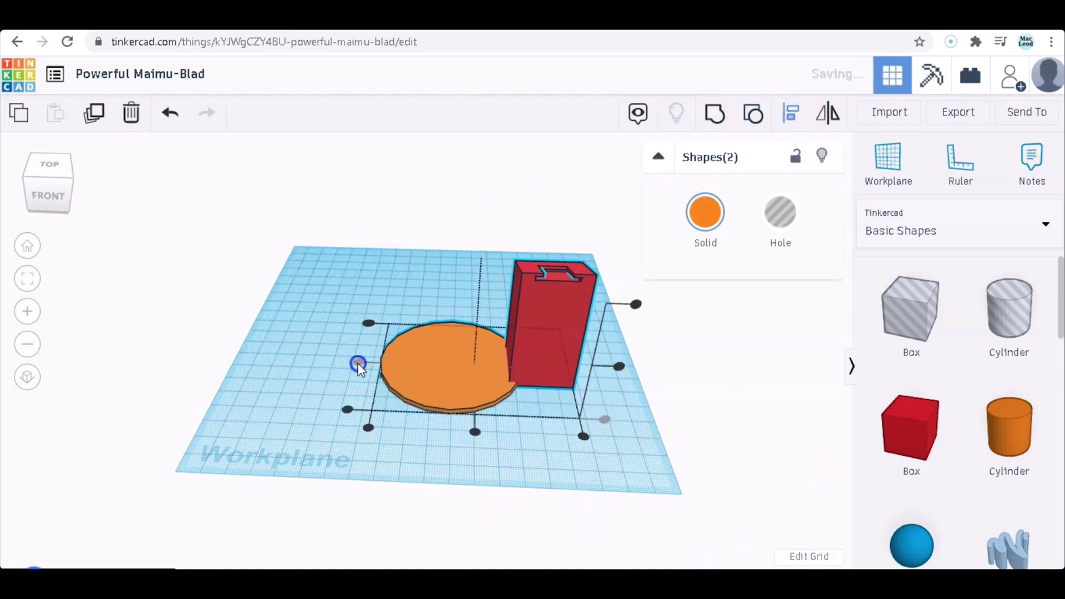
left_click(475, 431)
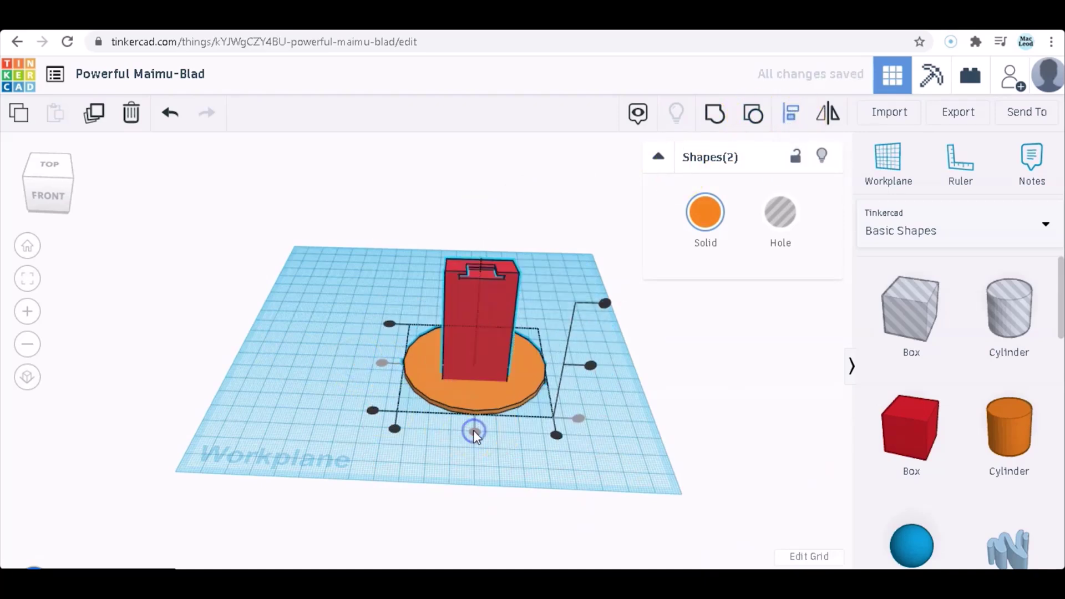
left_click(582, 417)
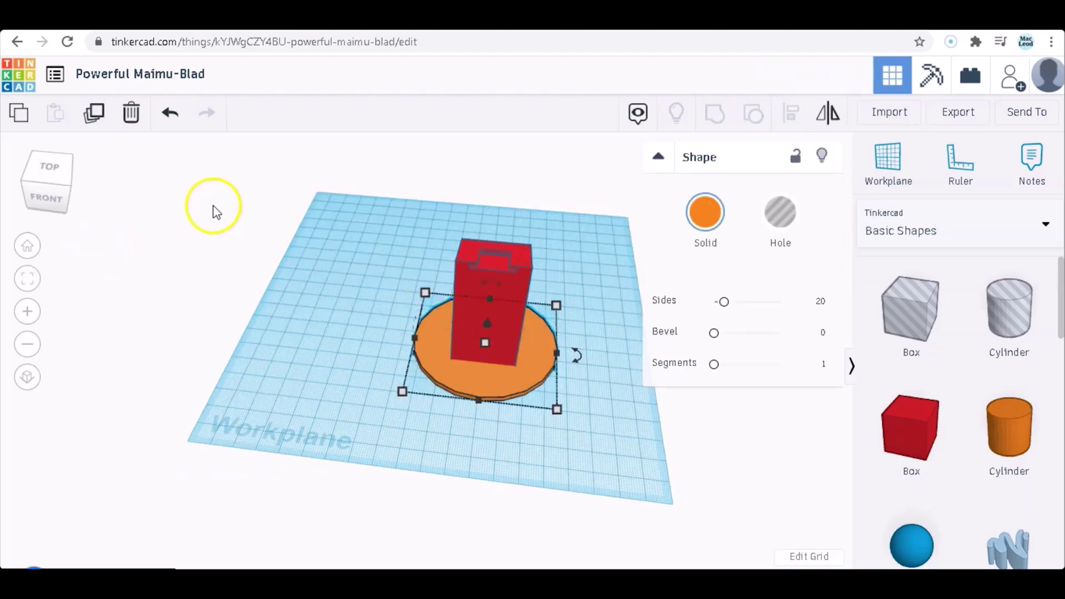
Step: Add a large hole box over the part of the disc beyond the column's shorter side and stretch it well above the column
left_click(53, 193)
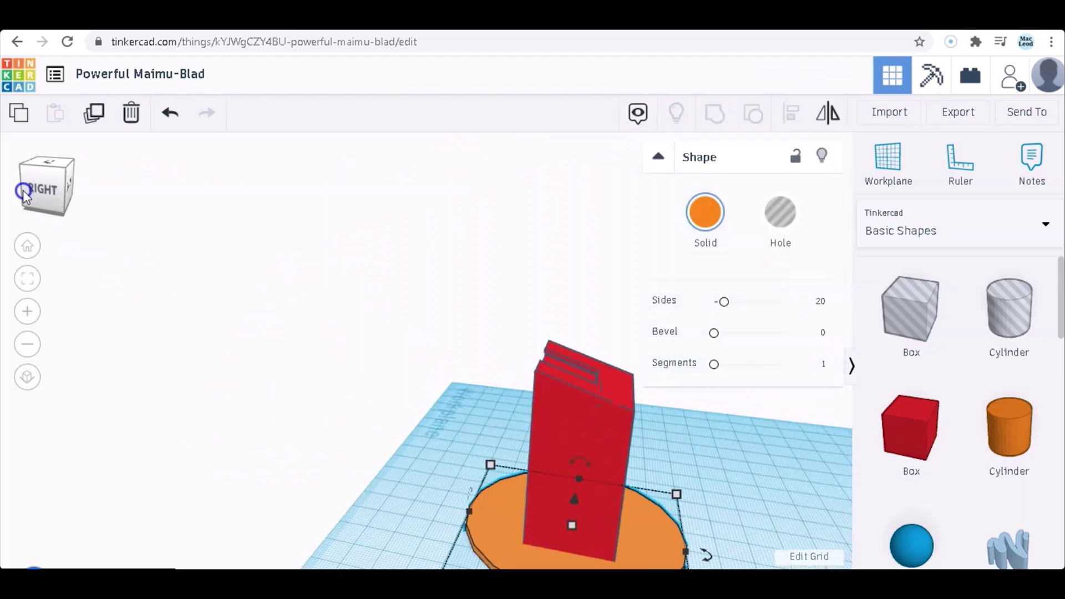
left_click(22, 191)
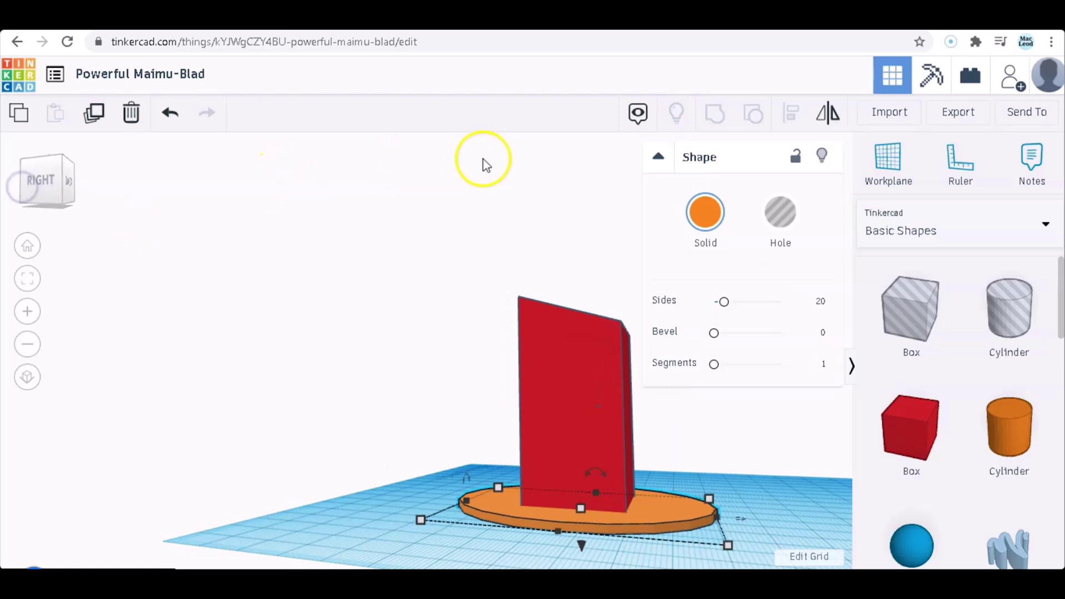
left_click(522, 226)
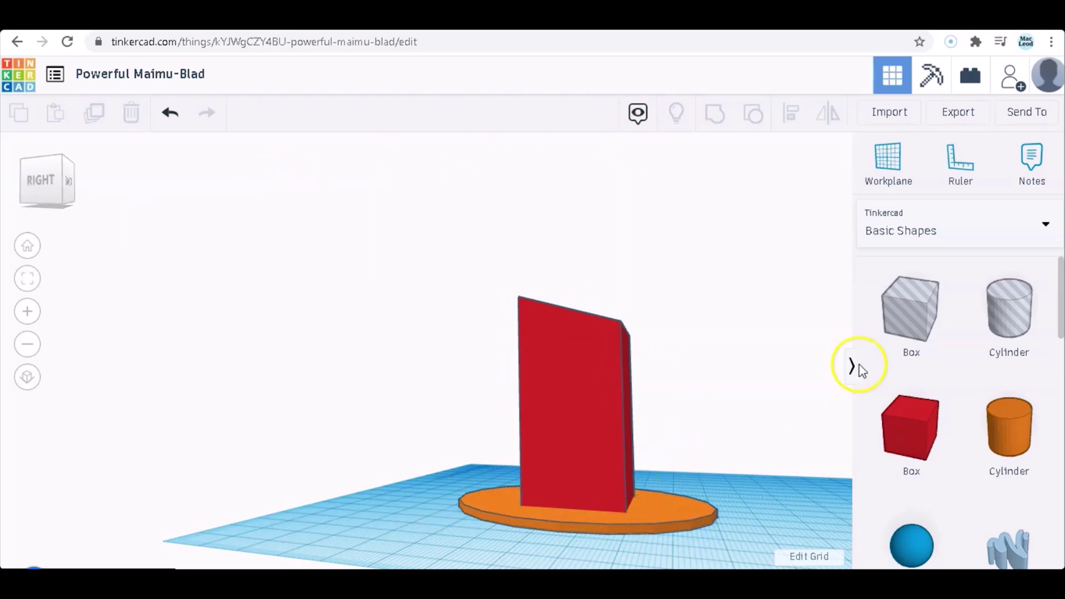
left_click_drag(906, 318, 760, 451)
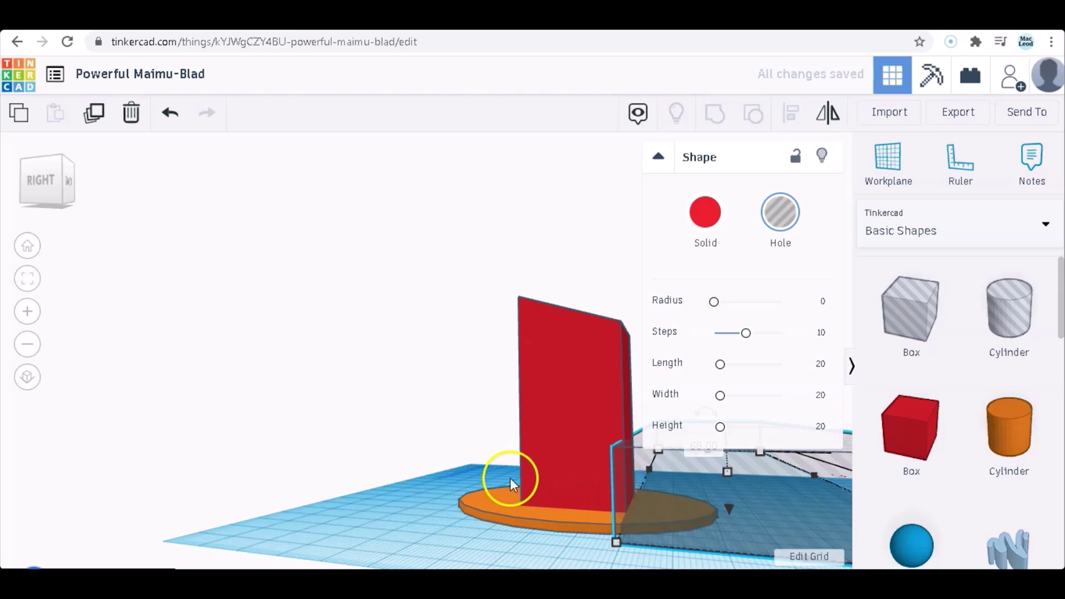
scroll(511, 478, "down", 4)
left_click(50, 178)
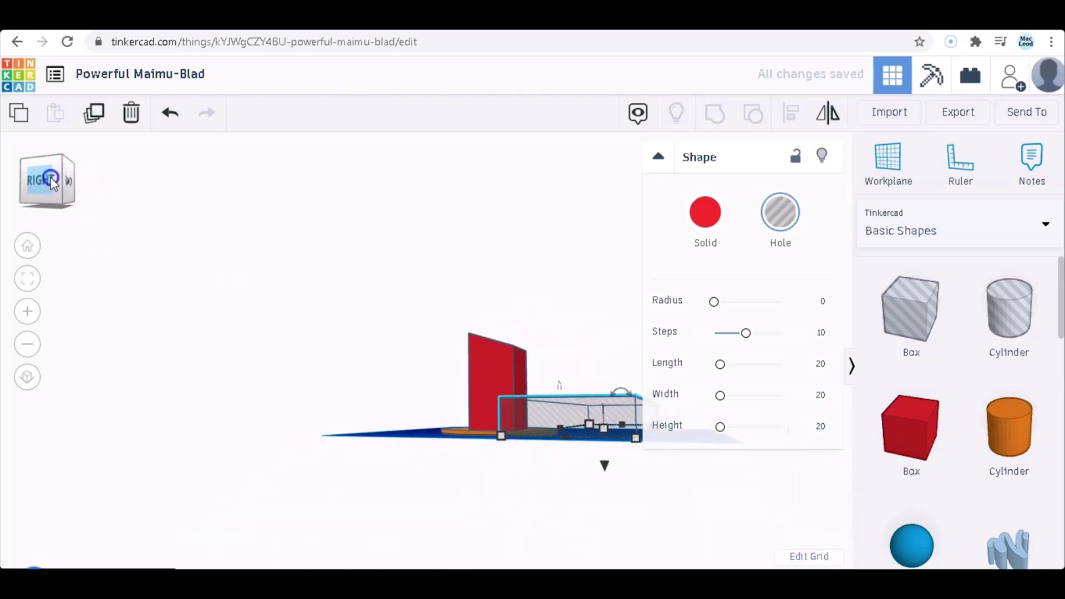
left_click_drag(53, 184, 39, 194)
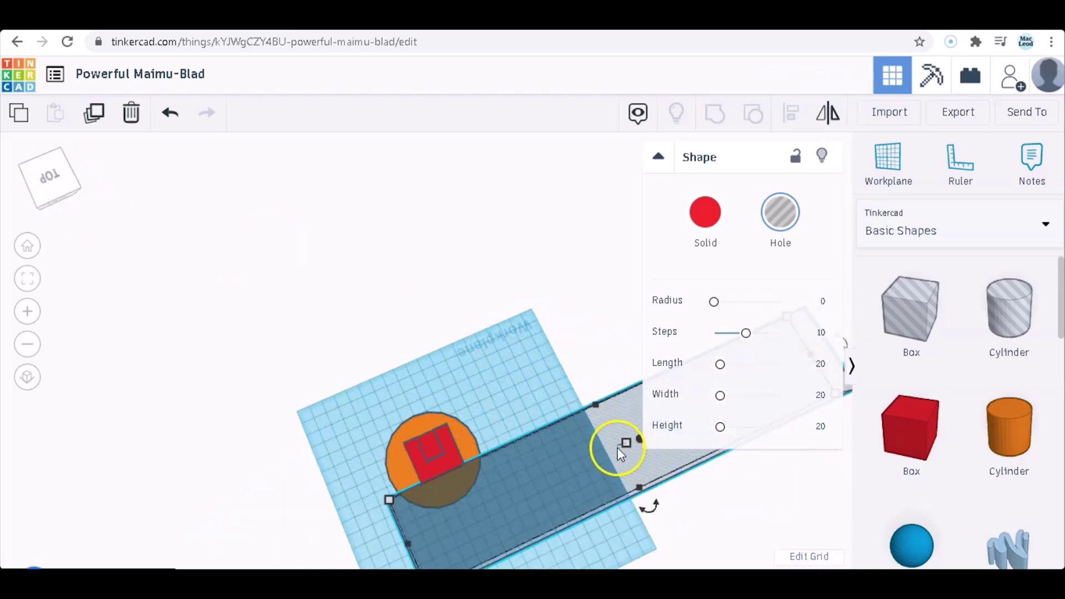
left_click_drag(624, 443, 621, 359)
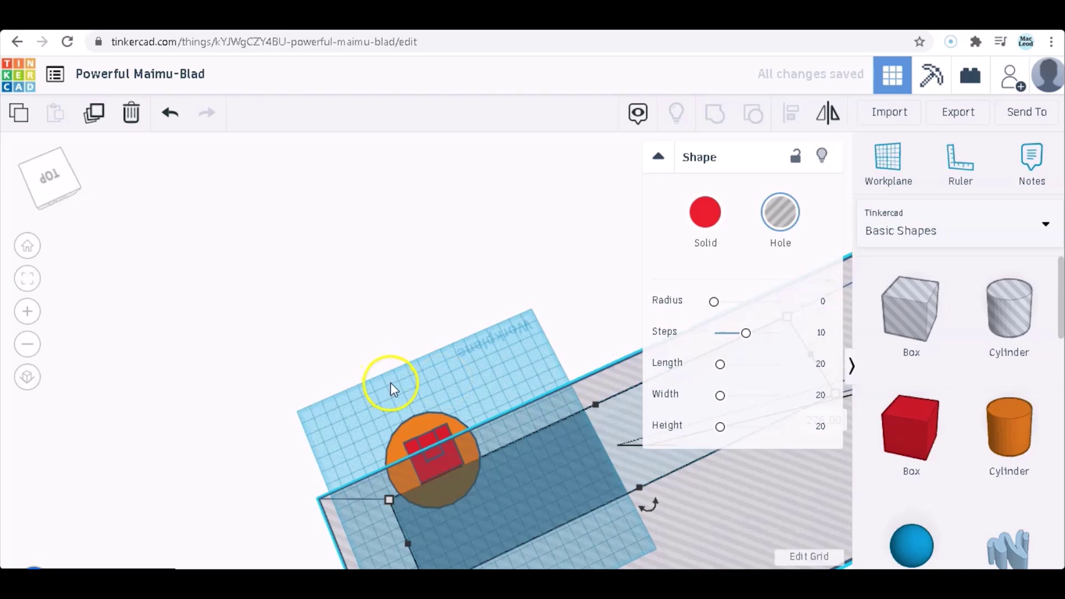
Step: Position the large hole box flush against the column's shorter side so that it covers the disc area beyond it
left_click_drag(68, 173, 83, 162)
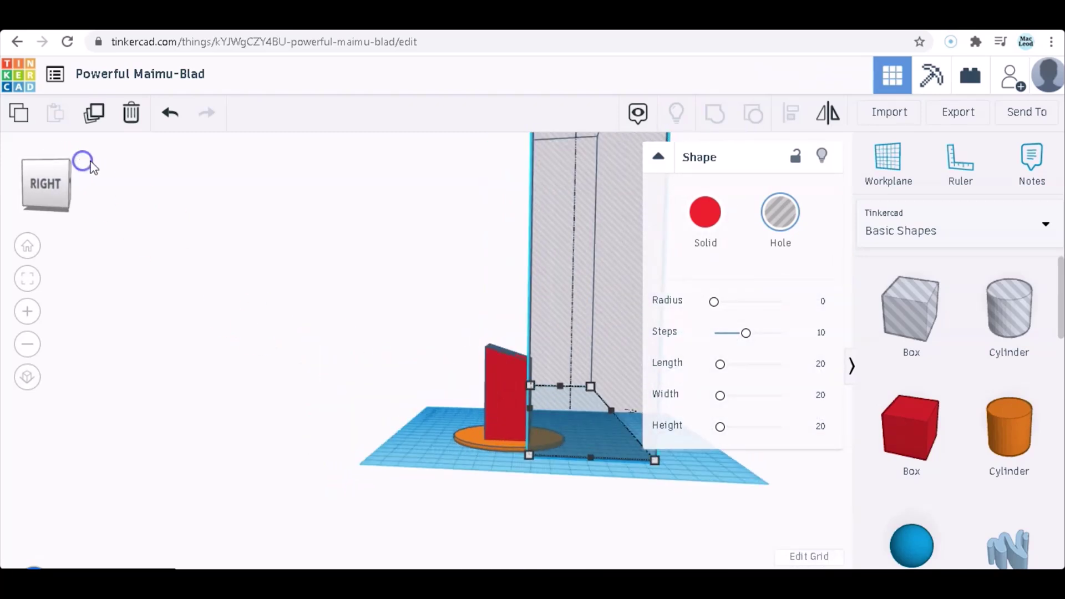
left_click(55, 178)
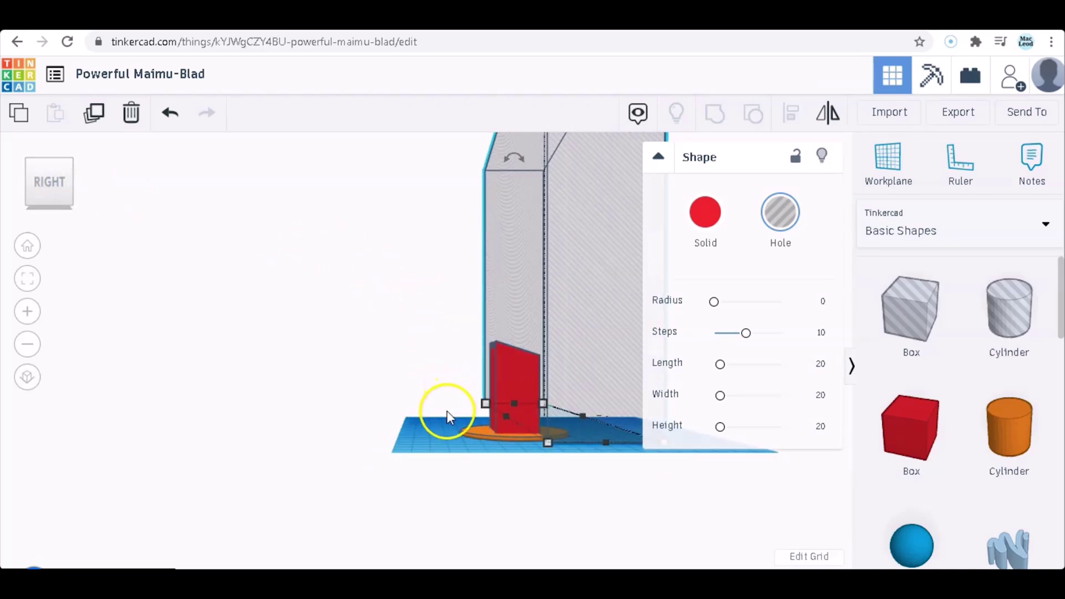
right_click_drag(448, 410, 317, 452)
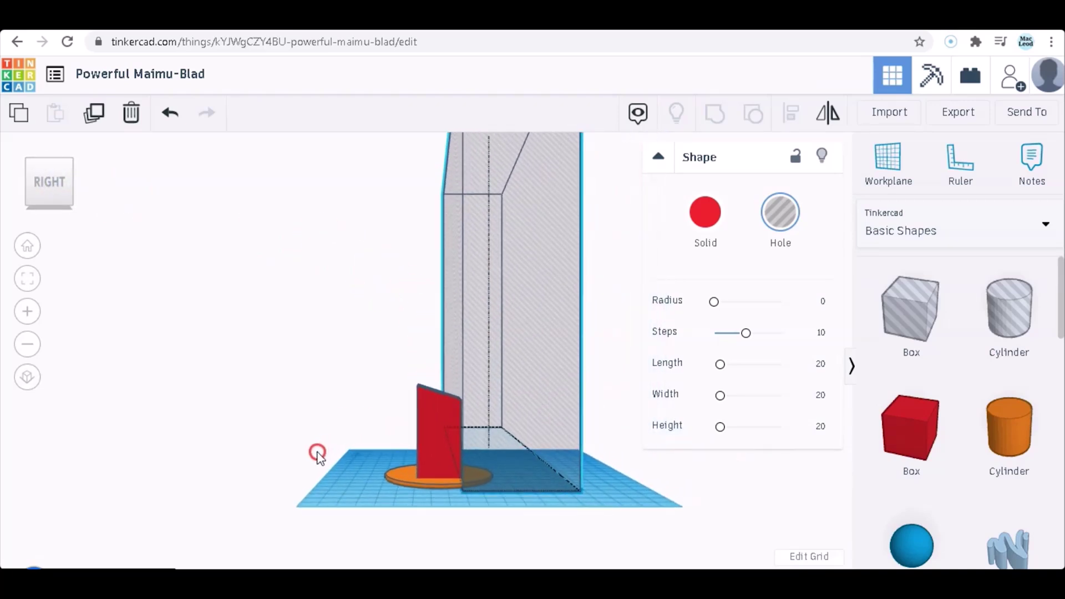
left_click(493, 374)
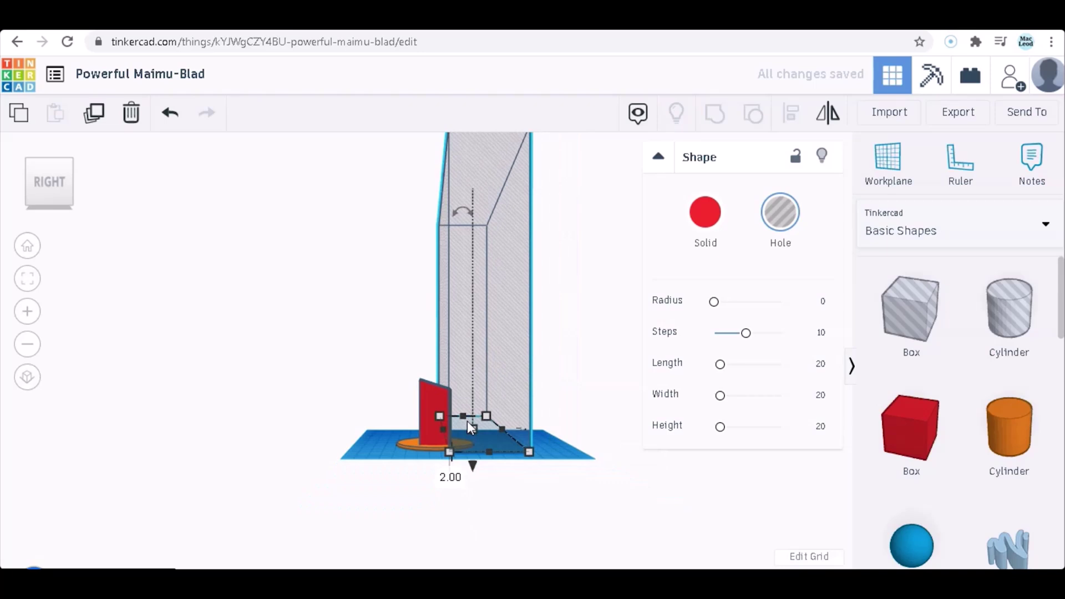
scroll(465, 428, "up", 5)
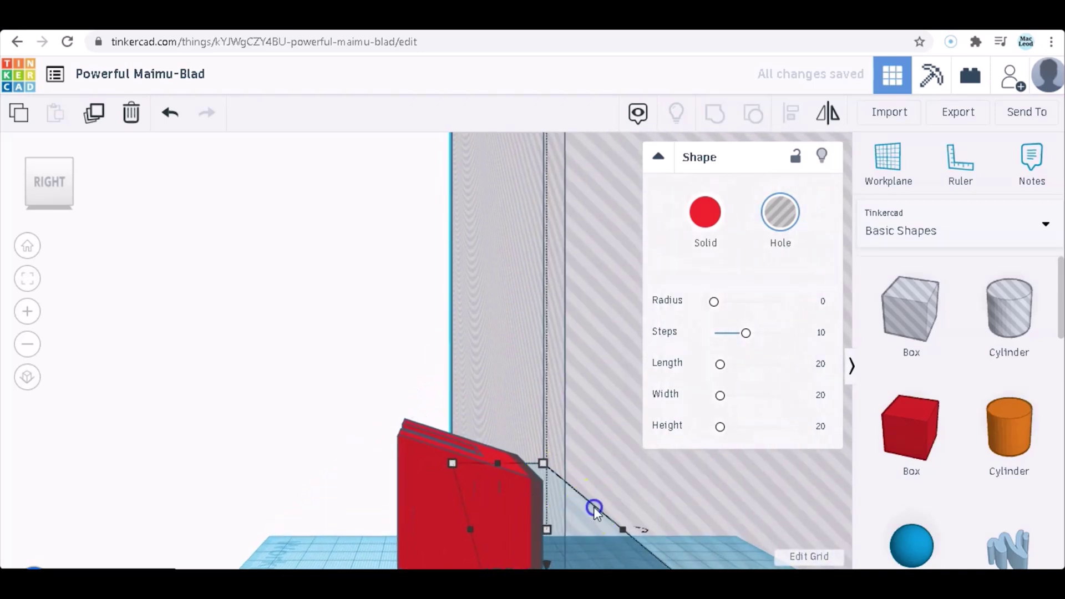
left_click_drag(598, 508, 601, 505)
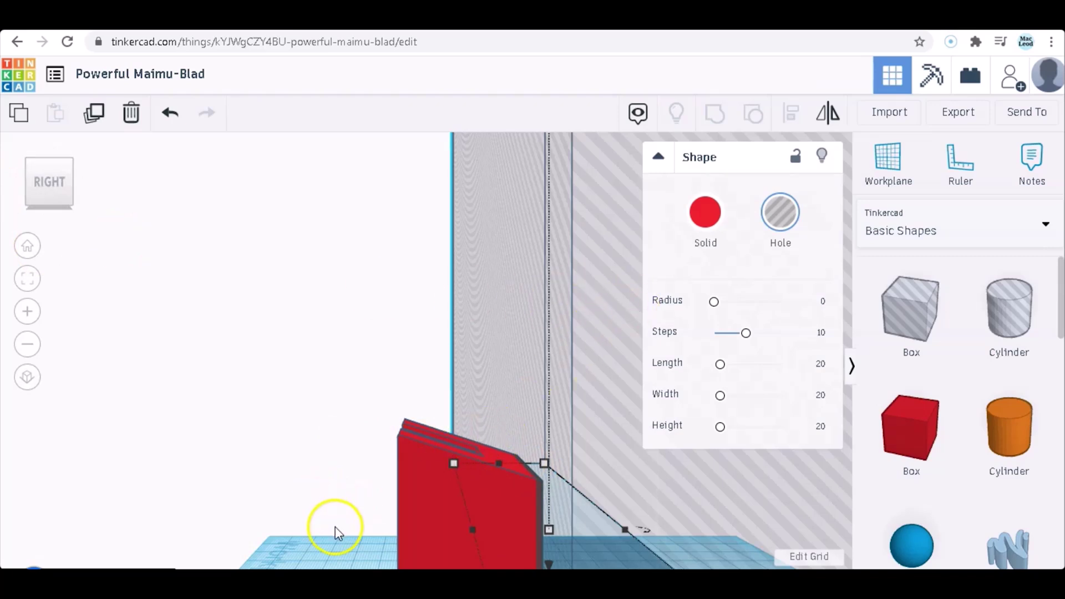
Step: Try grouping the large hole box with the column alone, leaving out the disc, and undo the grouping
left_click_drag(328, 509, 627, 518)
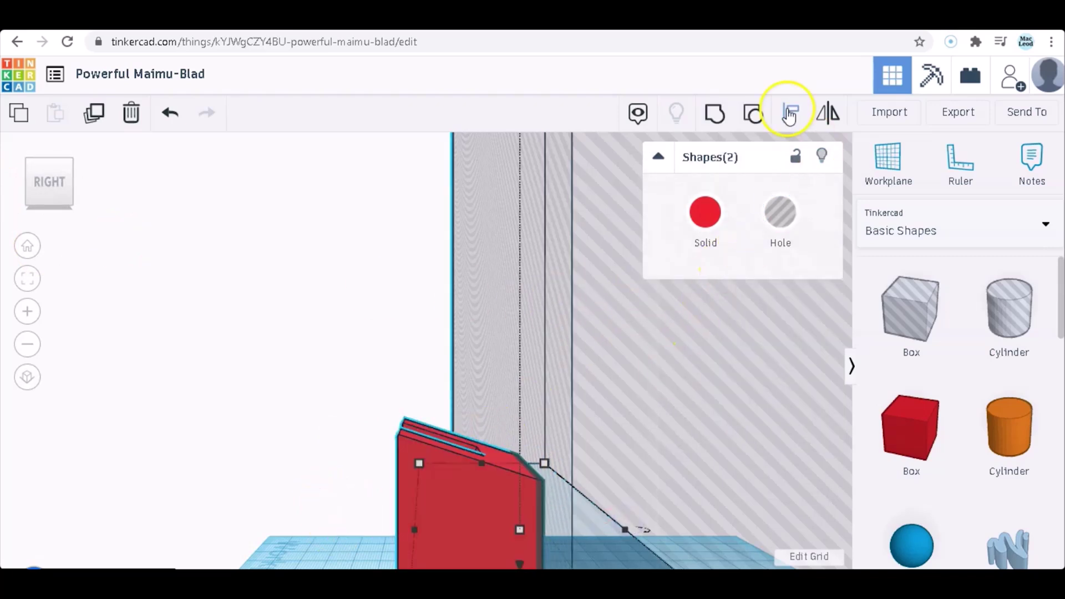
left_click(716, 112)
scroll(362, 417, "down", 3)
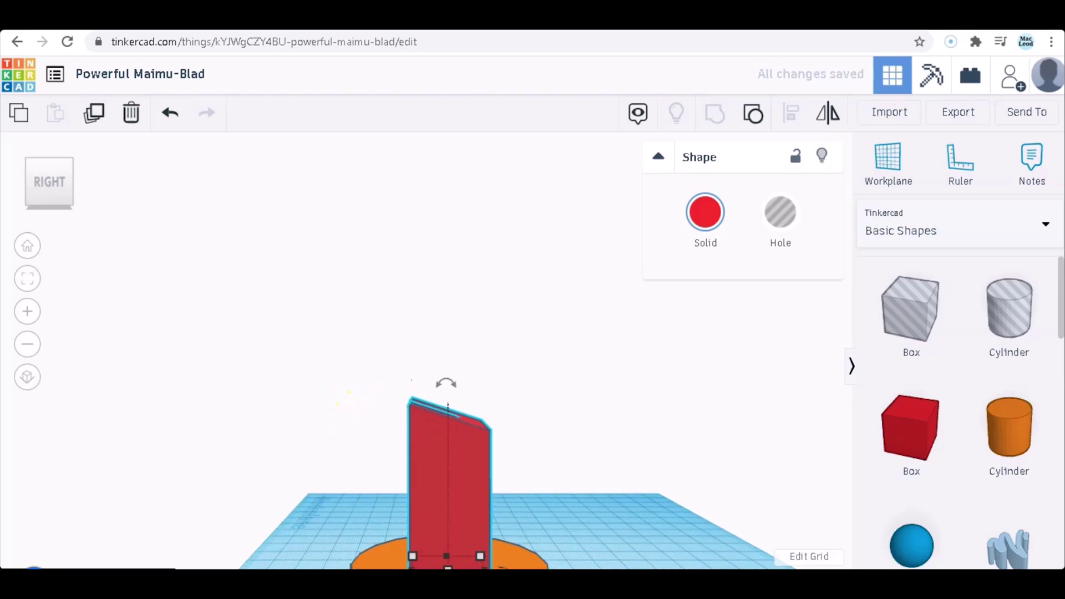
left_click(169, 113)
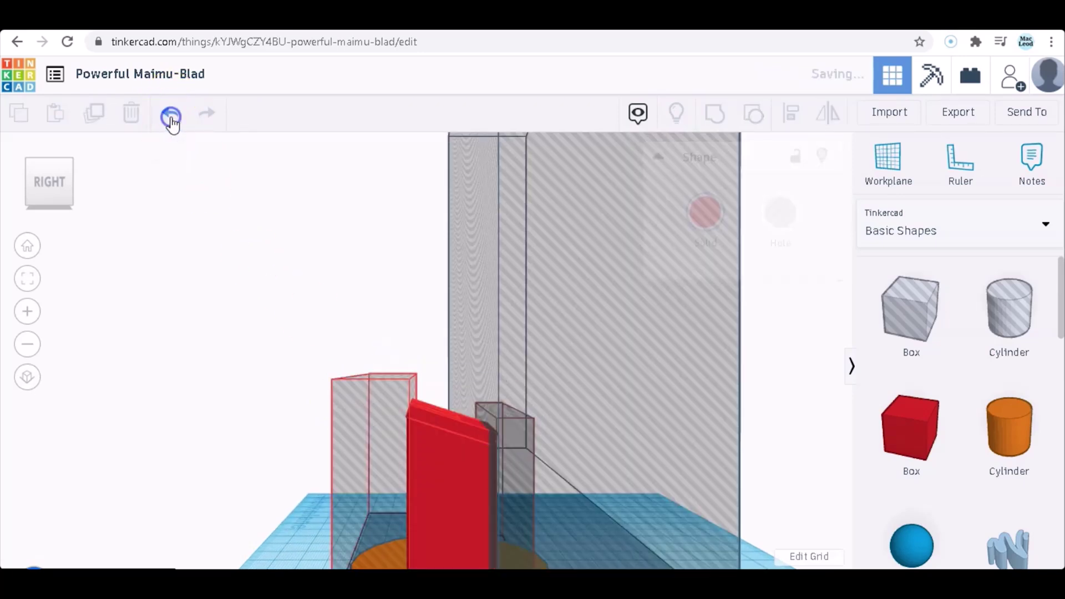
Step: Group the disc, column and large hole box to cut the disc off flush with the column's shorter side
left_click_drag(297, 544, 714, 555)
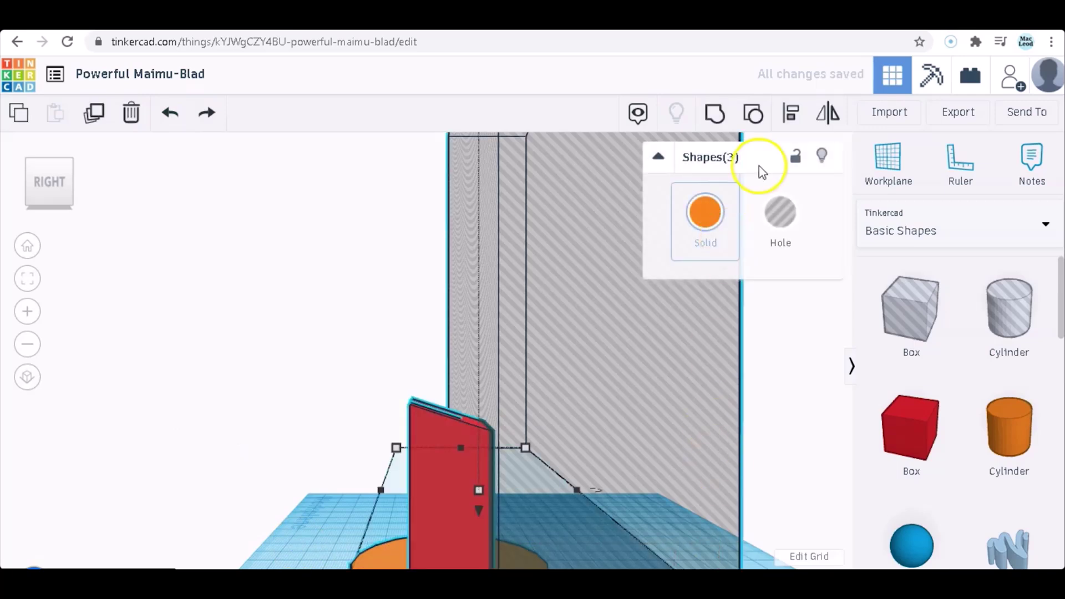
left_click(715, 115)
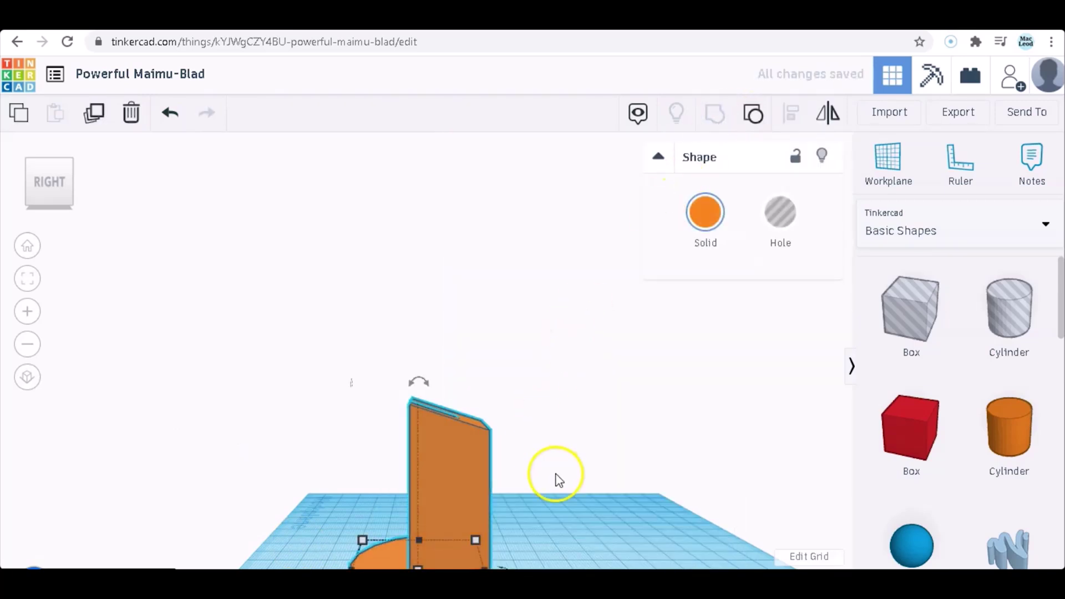
left_click(574, 501)
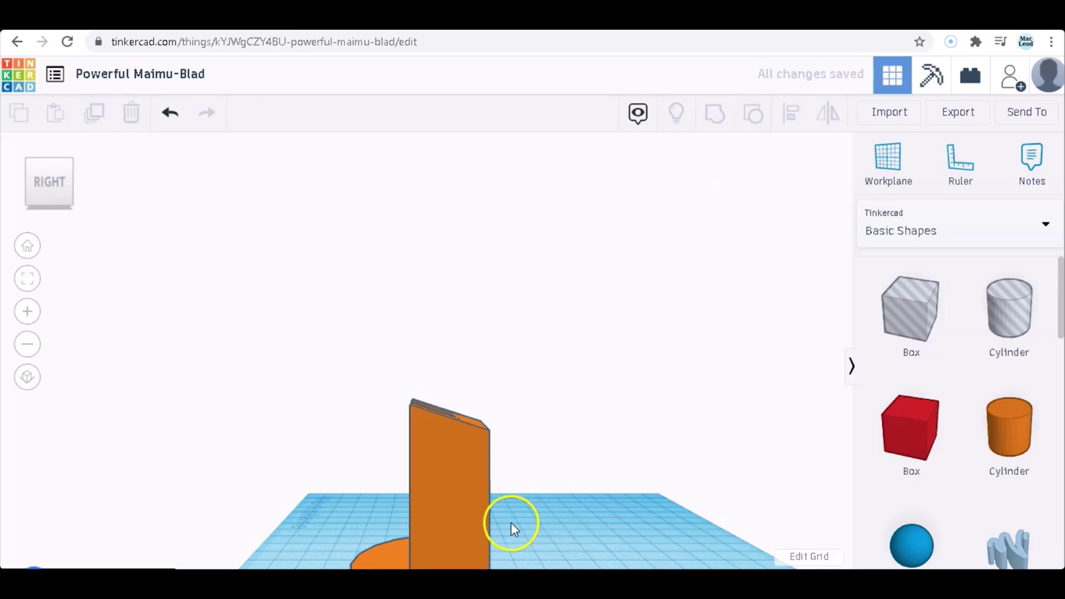
Step: Add a hole box beside the stand, clear of the disc, and stretch it to 54 mm tall
left_click_drag(34, 184, 86, 205)
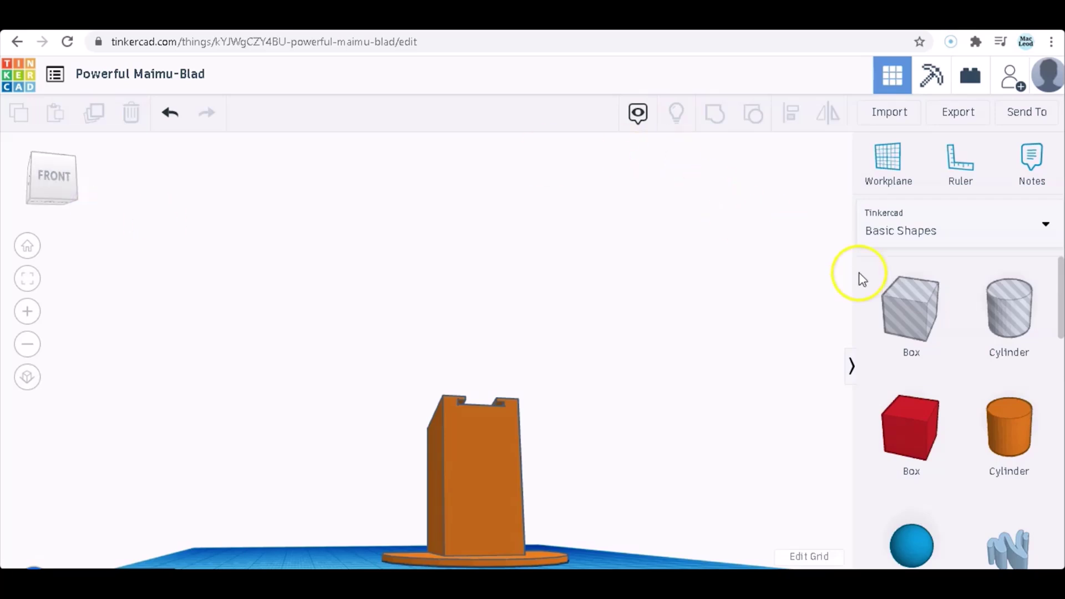
left_click(910, 302)
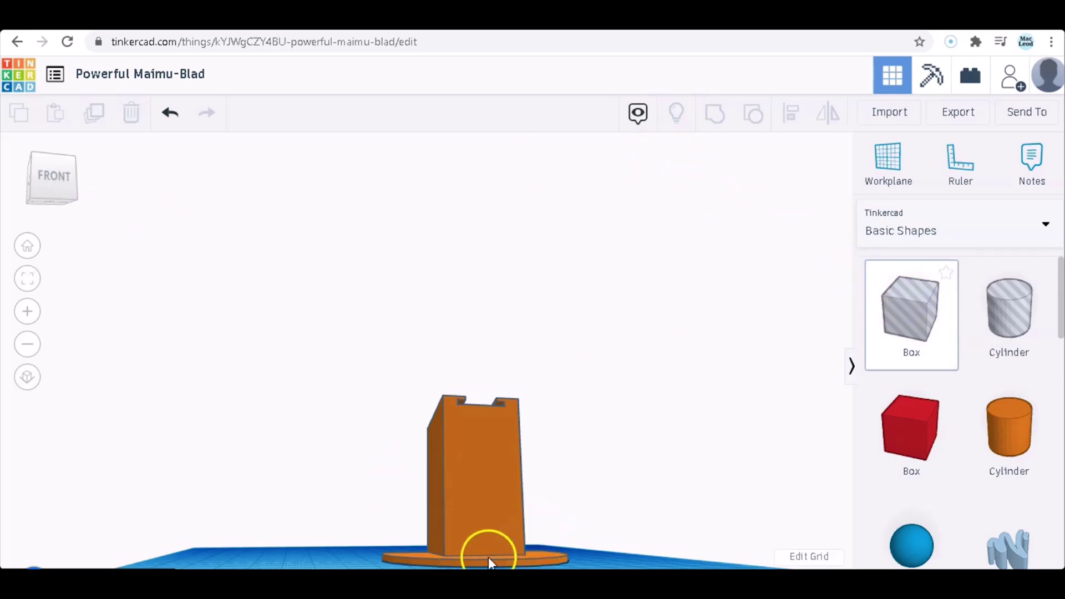
left_click(597, 565)
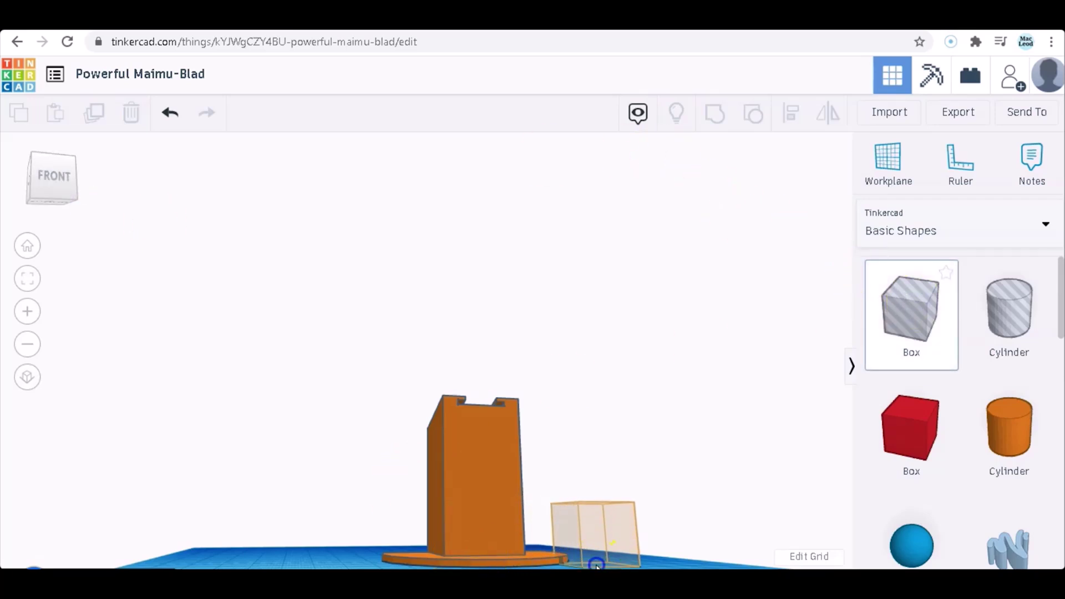
left_click_drag(597, 566, 598, 566)
left_click(43, 183)
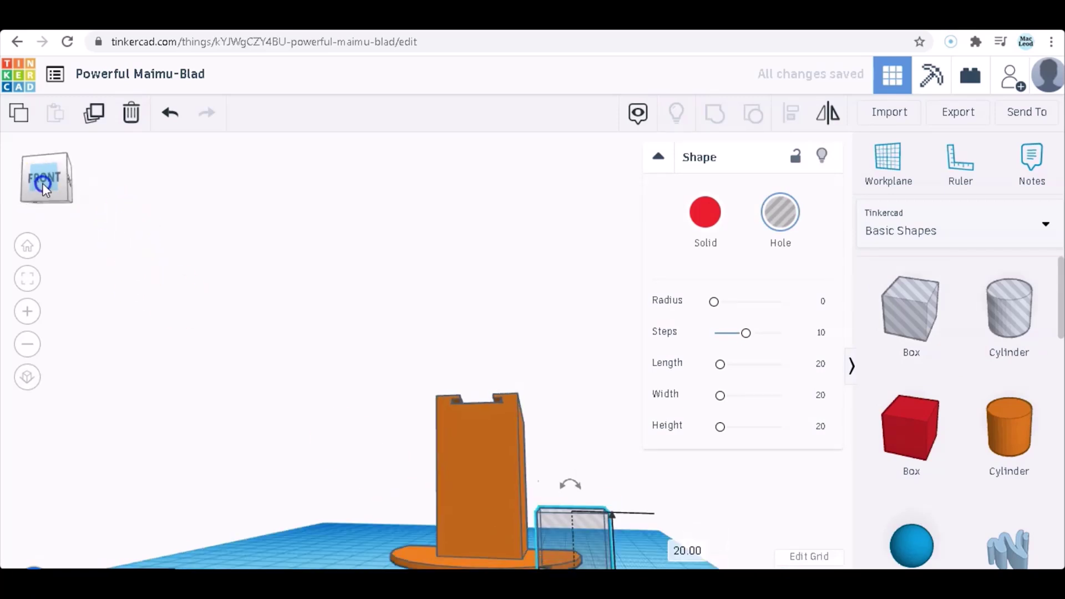
left_click_drag(43, 185, 43, 184)
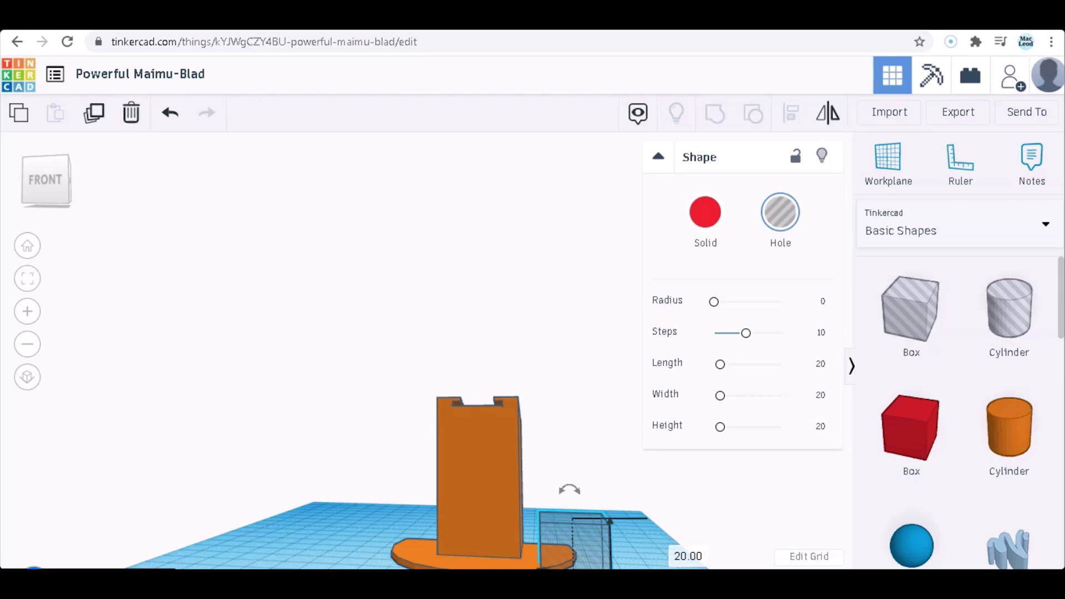
left_click_drag(39, 183, 39, 187)
left_click_drag(558, 525, 574, 455)
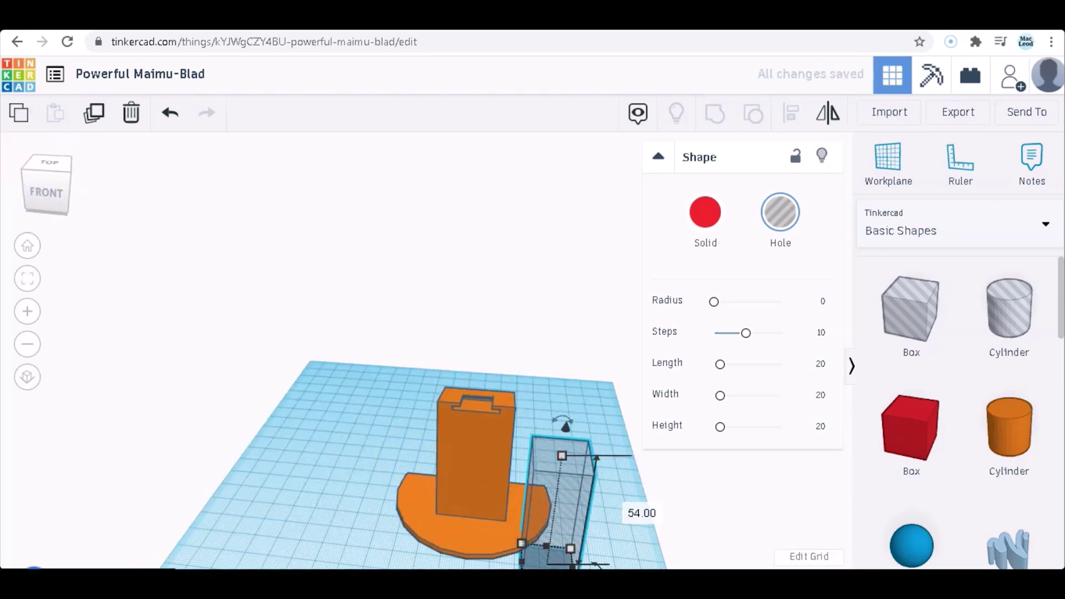
left_click_drag(581, 524, 591, 417)
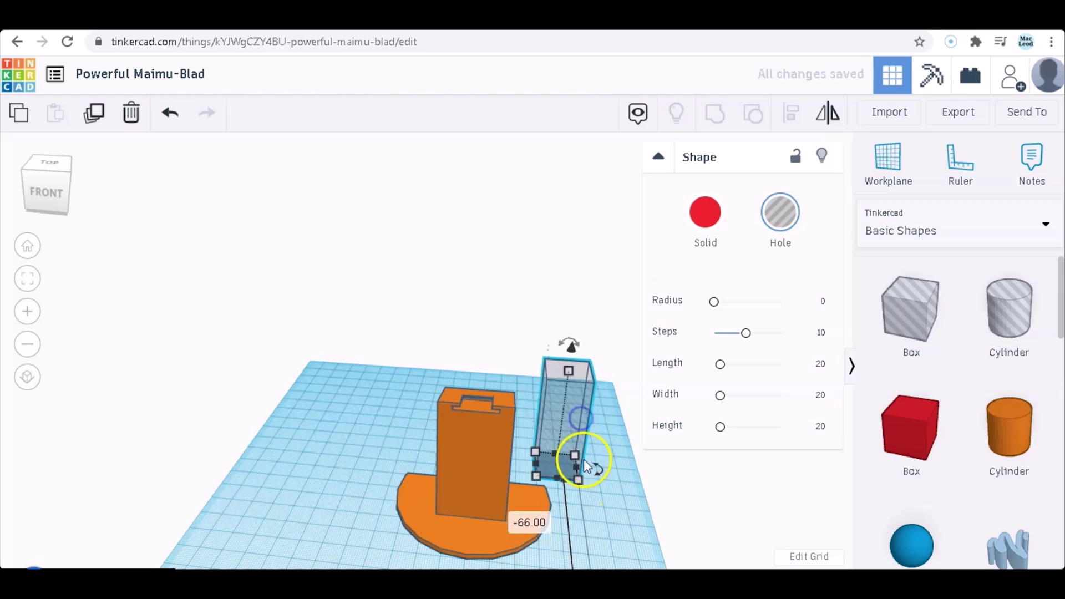
Step: Set the hole box's length and width to 25 mm each
left_click_drag(581, 482, 592, 491)
left_click(567, 546)
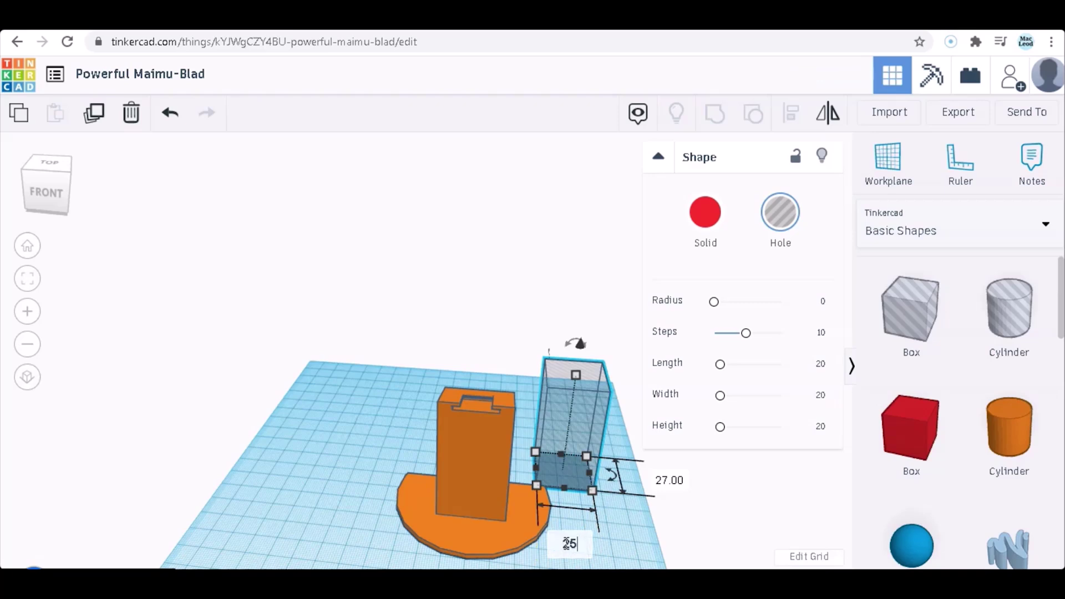
key("Tab")
type("25")
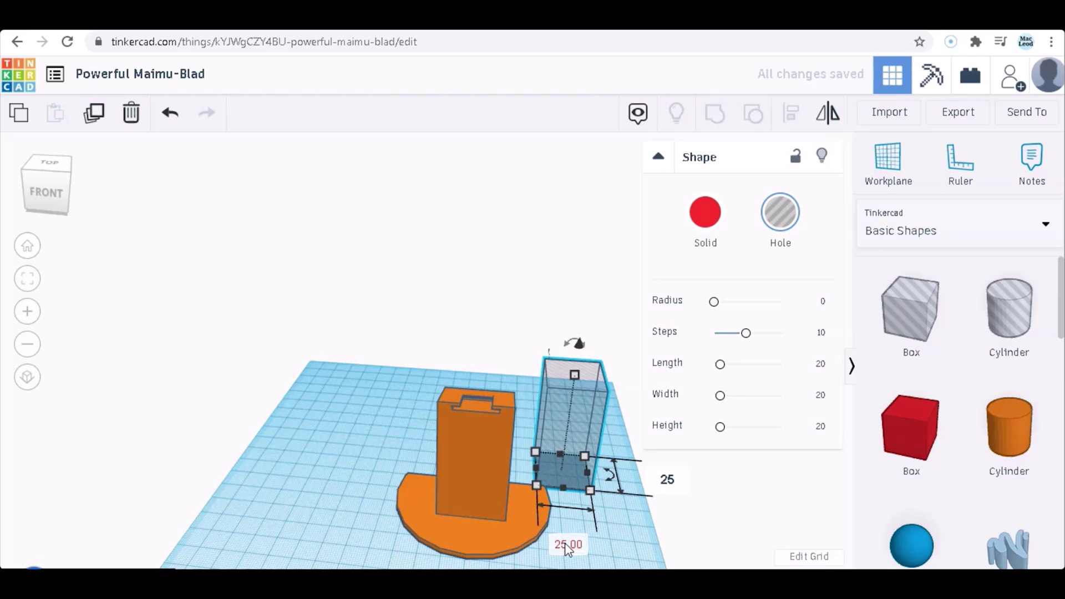
key("Return")
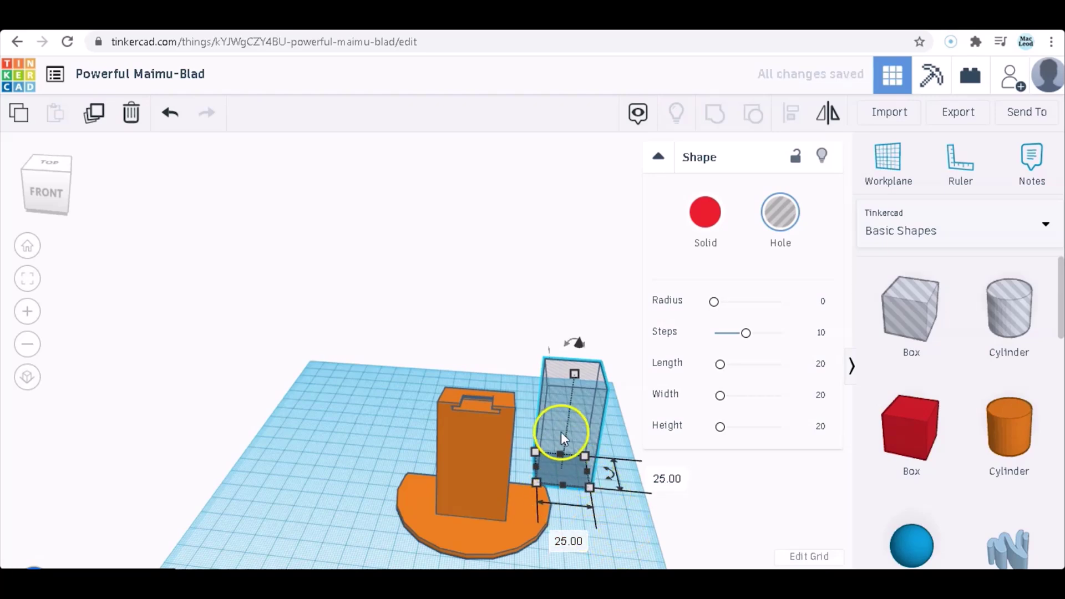
Step: Move the hole box into the column and align it to the front-to-back middle of the stand
left_click_drag(571, 406, 474, 454)
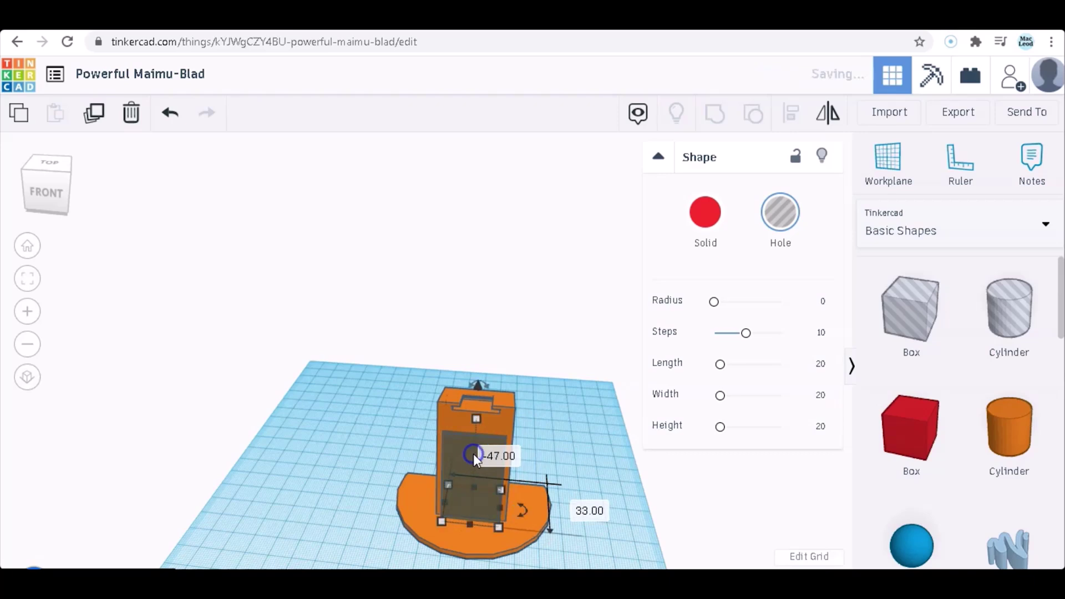
left_click_drag(570, 553, 418, 451)
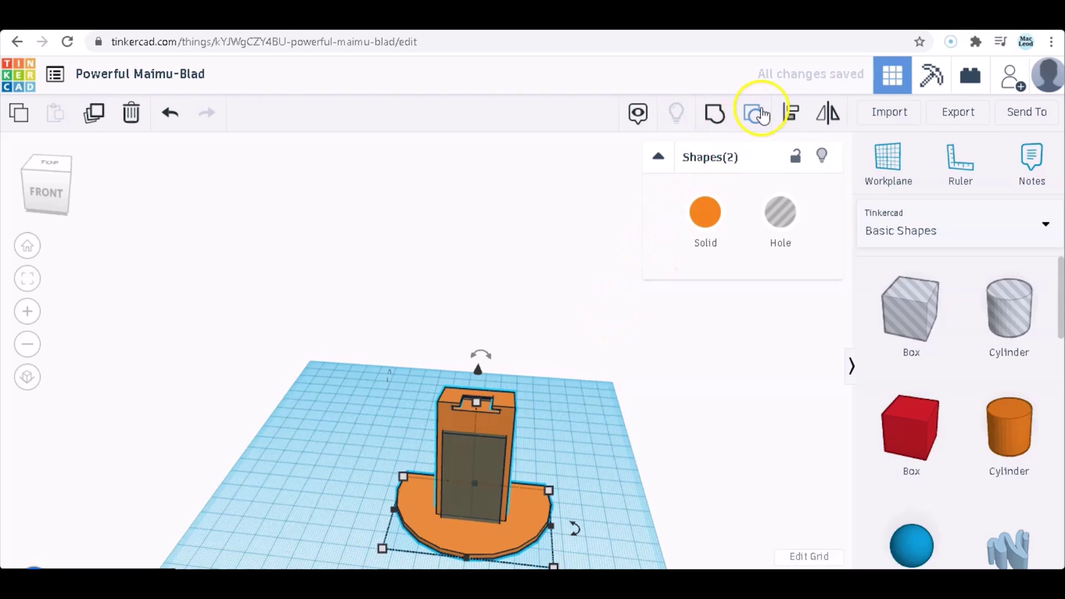
left_click(791, 113)
left_click(372, 506)
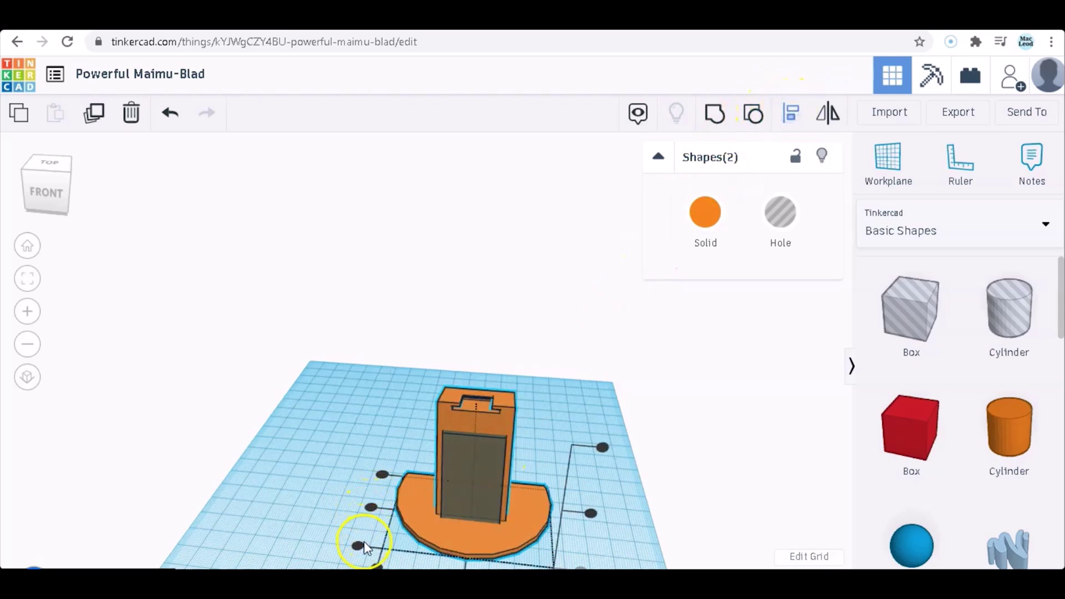
left_click(575, 419)
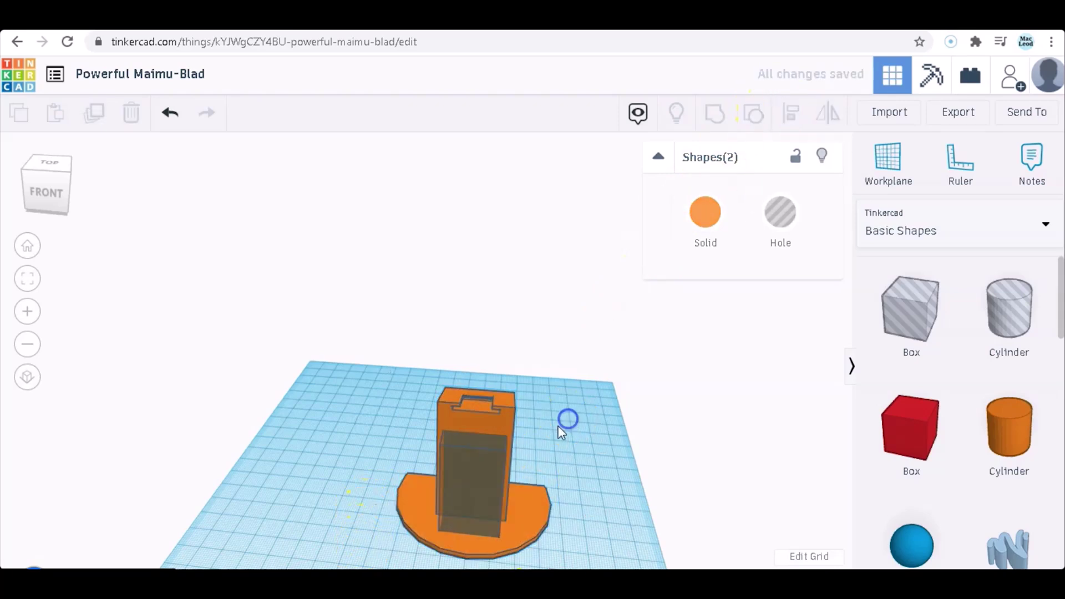
Step: Raise the hole box inside the column 3 mm above the workplane
left_click(481, 475)
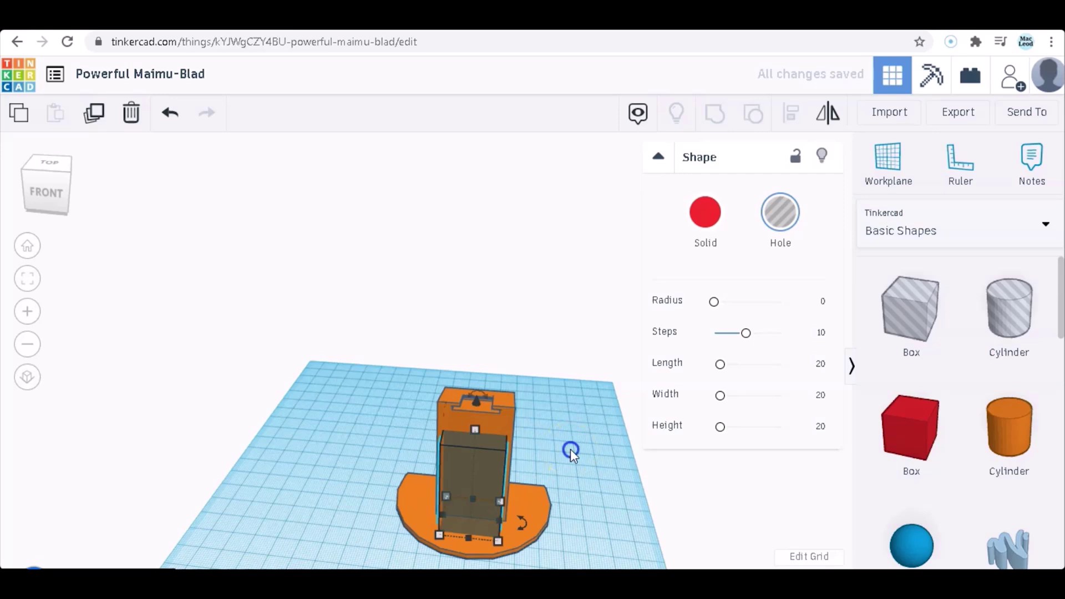
left_click(570, 451)
left_click(486, 471)
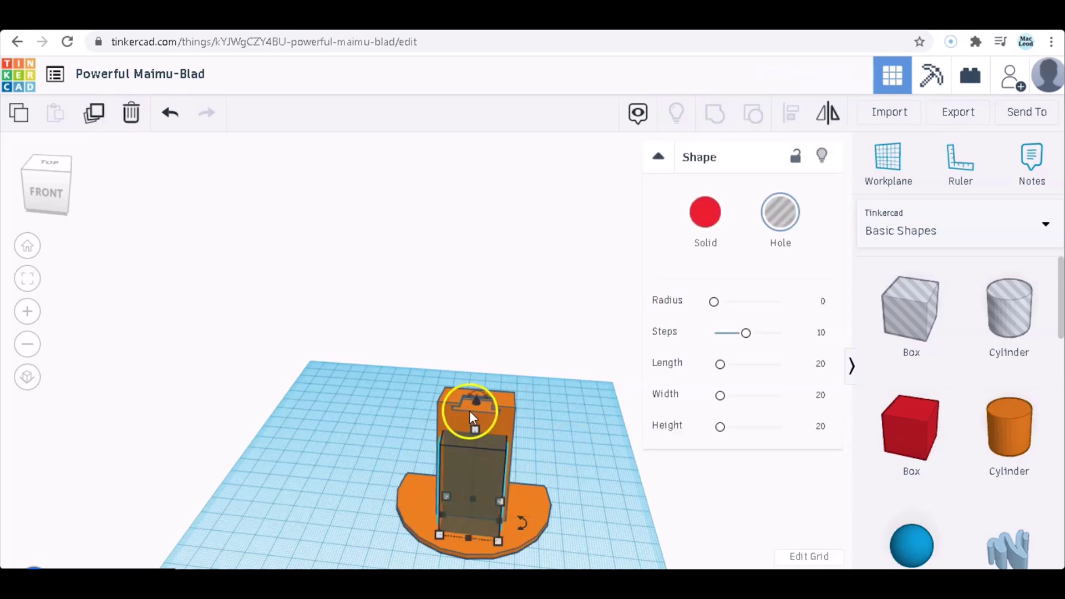
left_click_drag(477, 400, 478, 393)
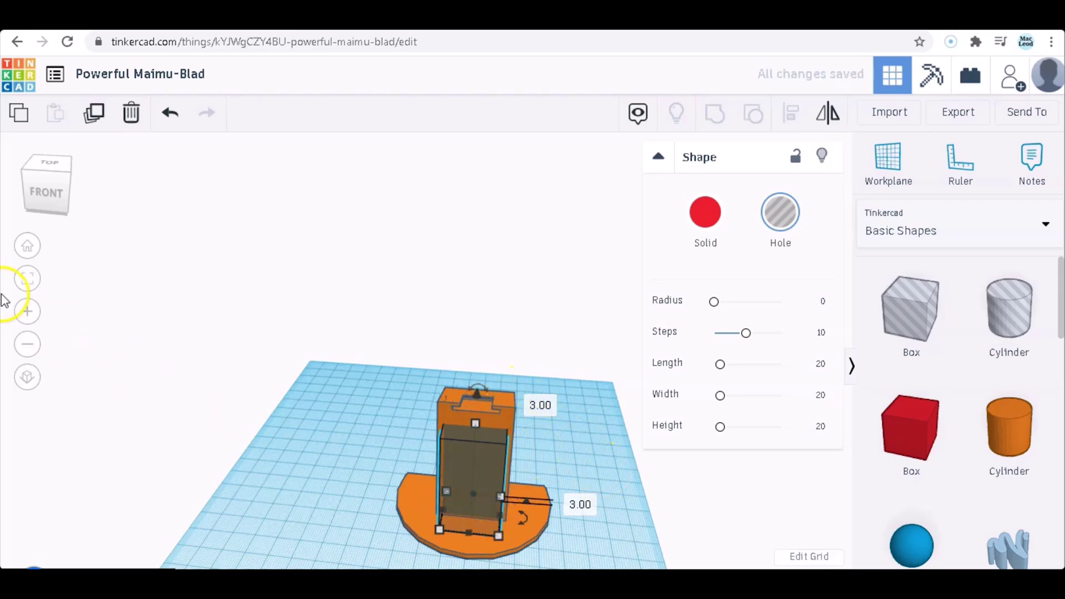
Step: Position the hole box so that it projects slightly past the column's taller face, checking it from the side
left_click(55, 199)
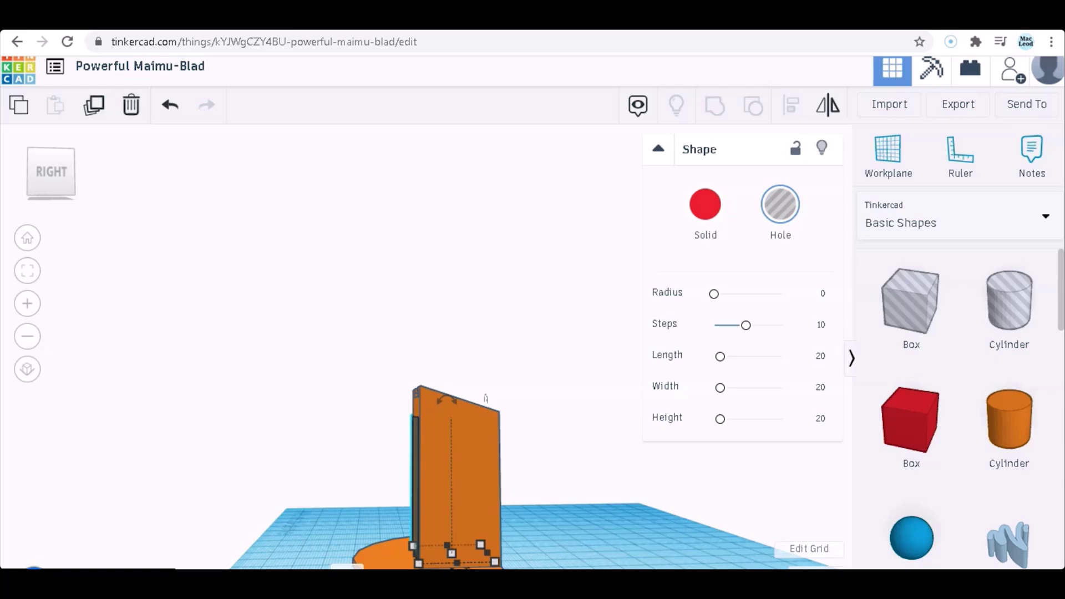
left_click(405, 415, "shift")
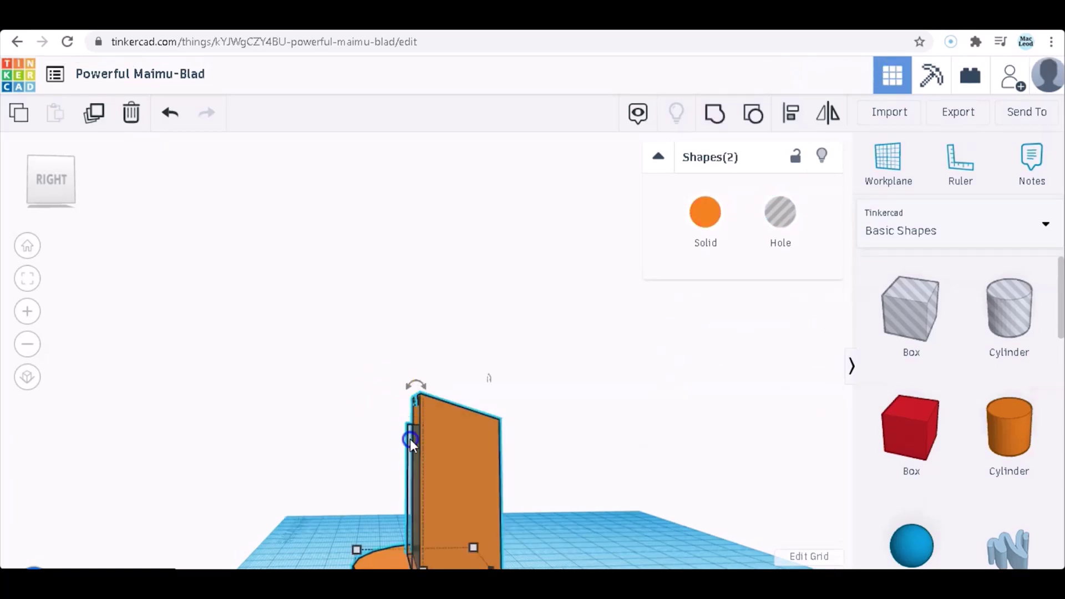
left_click(622, 557)
left_click(411, 488)
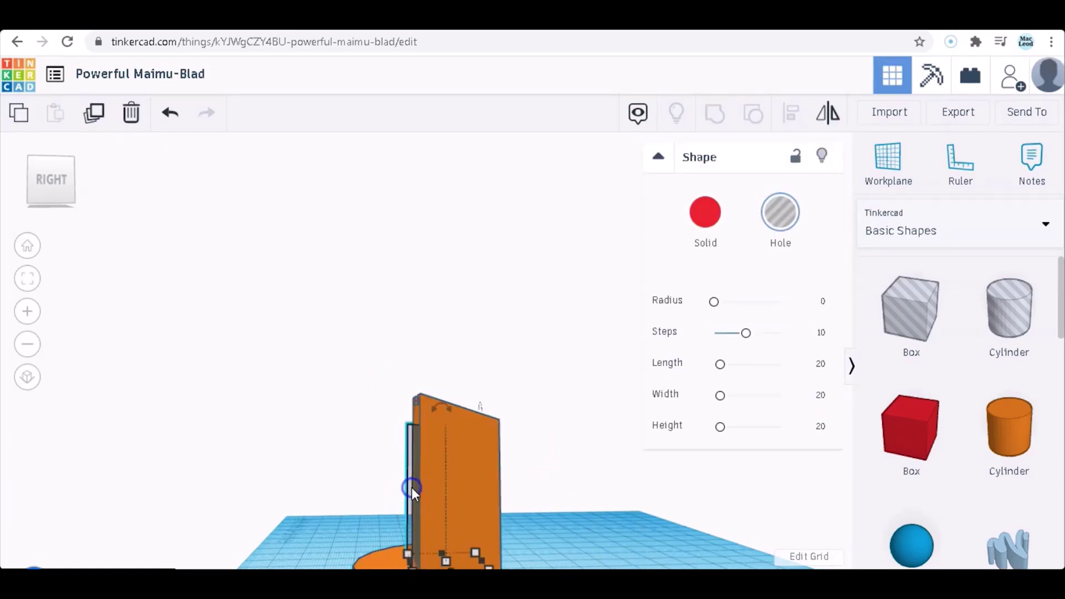
right_click_drag(464, 445, 95, 198)
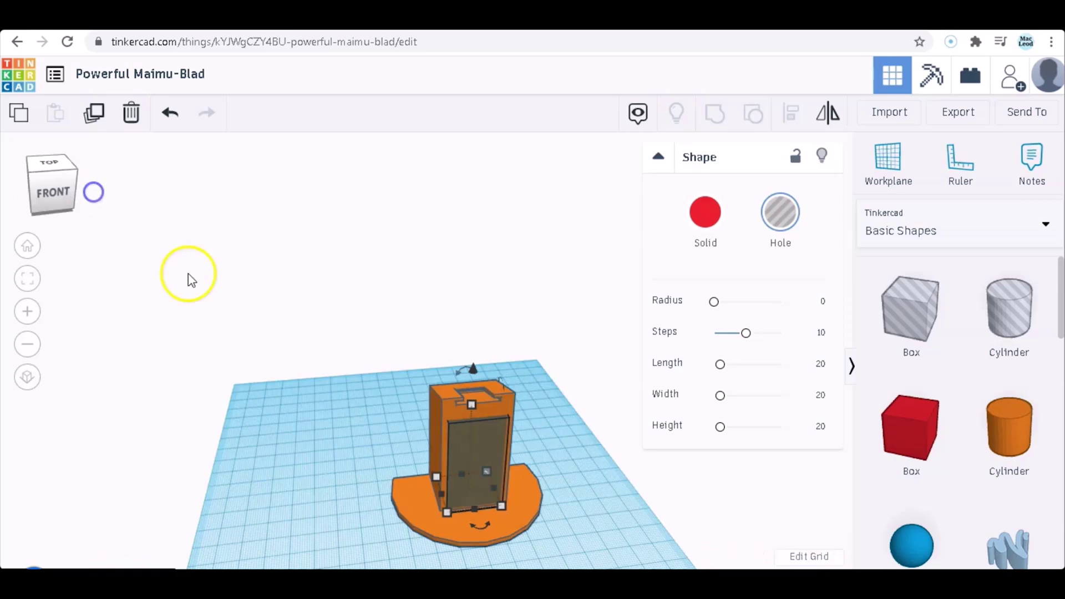
left_click_drag(474, 370, 472, 369)
left_click(606, 457)
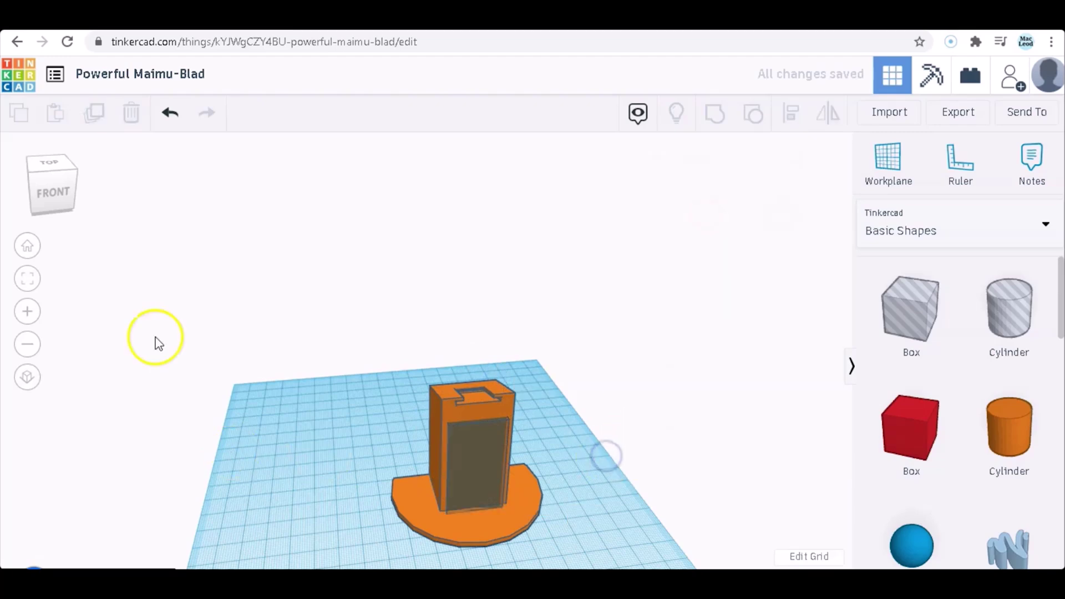
Step: Group the stand with the hole box to hollow out the column through its taller face, and inspect the cavity
left_click_drag(66, 179, 40, 177)
left_click_drag(543, 534, 328, 565)
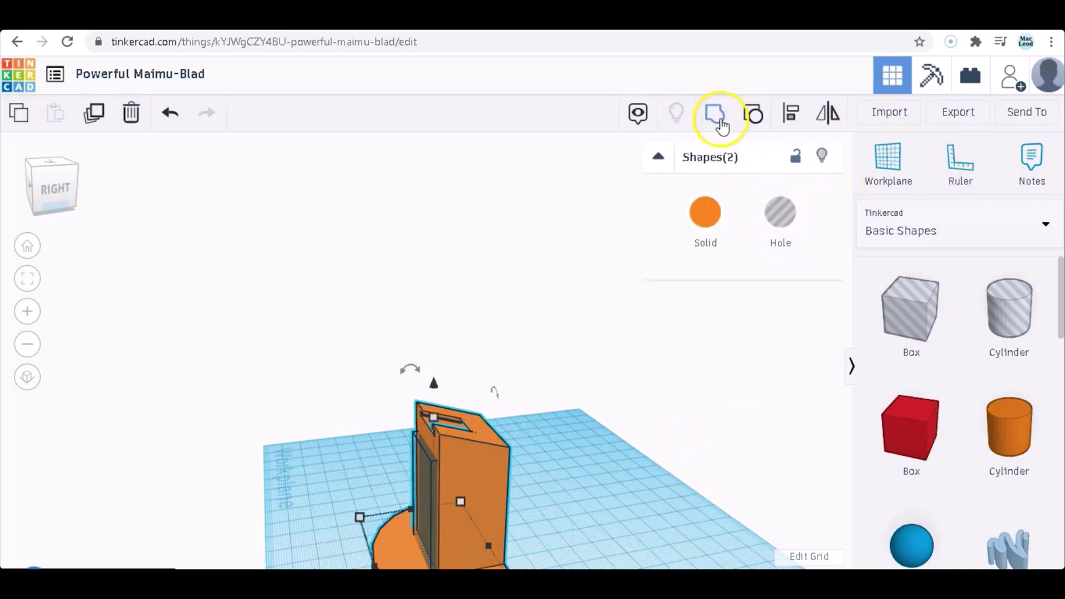
left_click(722, 127)
mouse_move(64, 180)
left_mouse_down()
mouse_move(87, 176)
mouse_move(82, 186)
mouse_move(75, 178)
mouse_move(79, 189)
left_mouse_up()
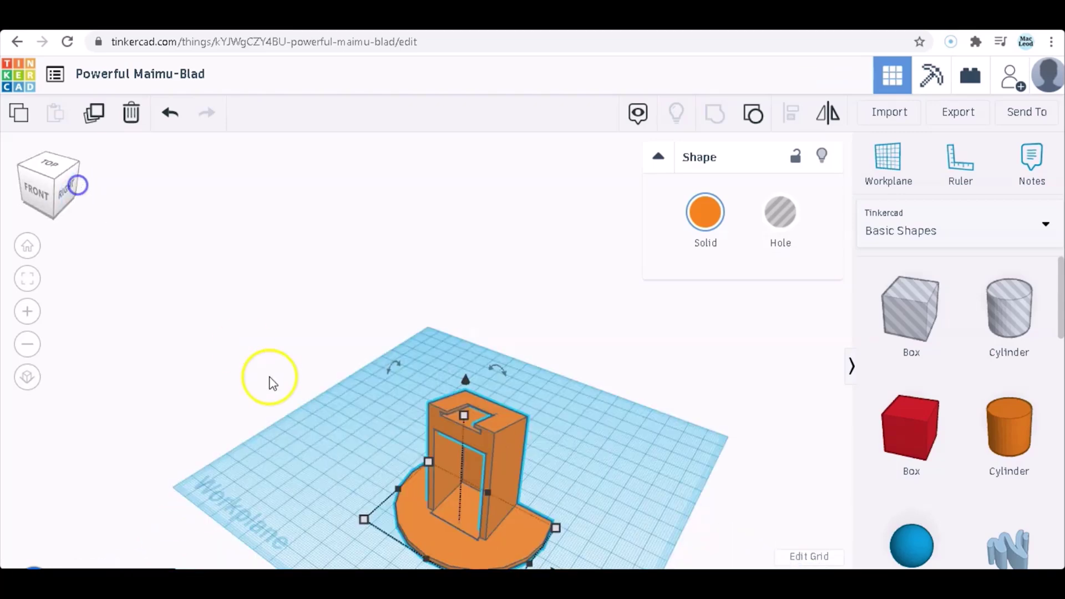
left_click(298, 459)
scroll(460, 540, "up", 3)
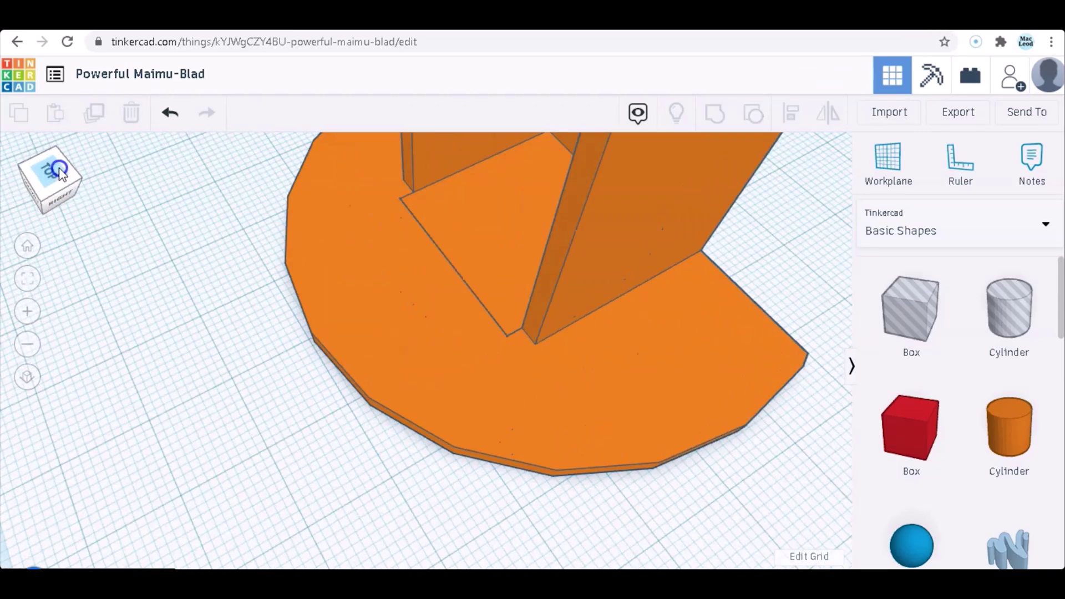
left_click_drag(60, 171, 58, 163)
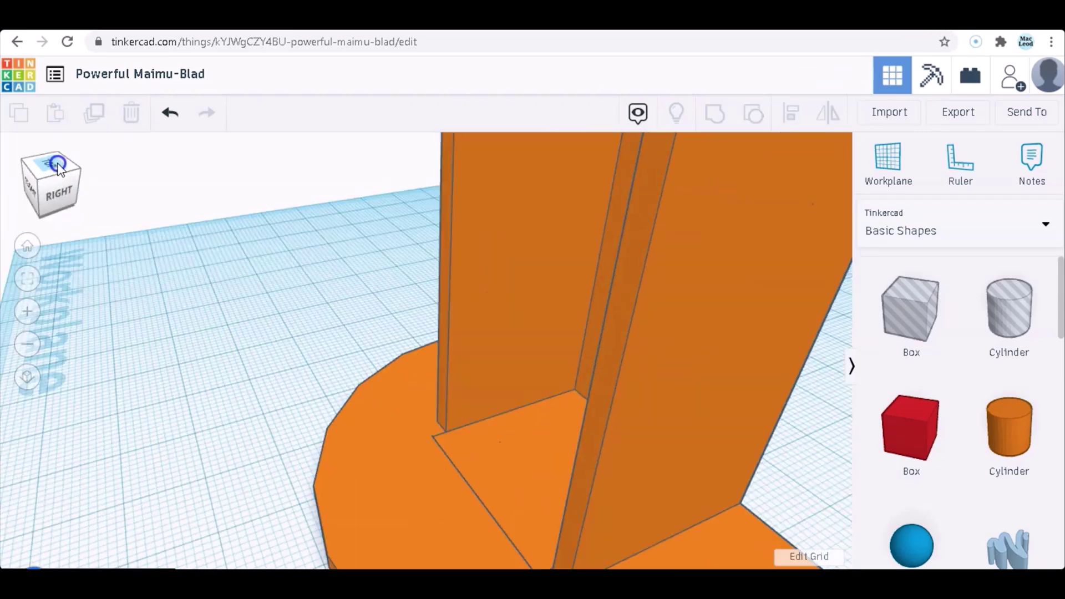